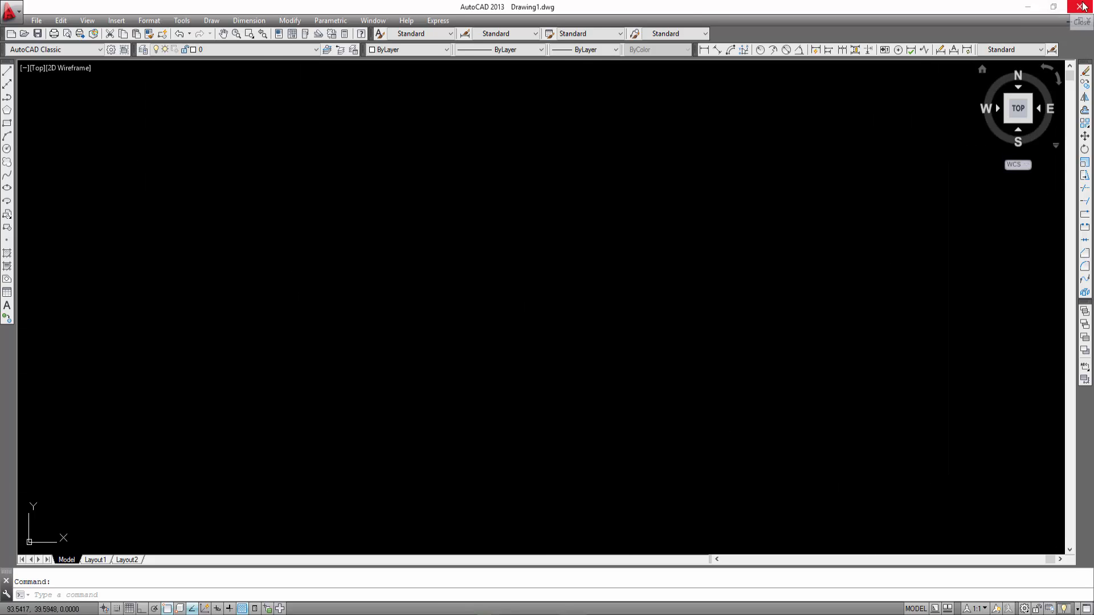
Step: Minimize the open drawing window and launch AutoCAD 2013 from the desktop
click(1029, 7)
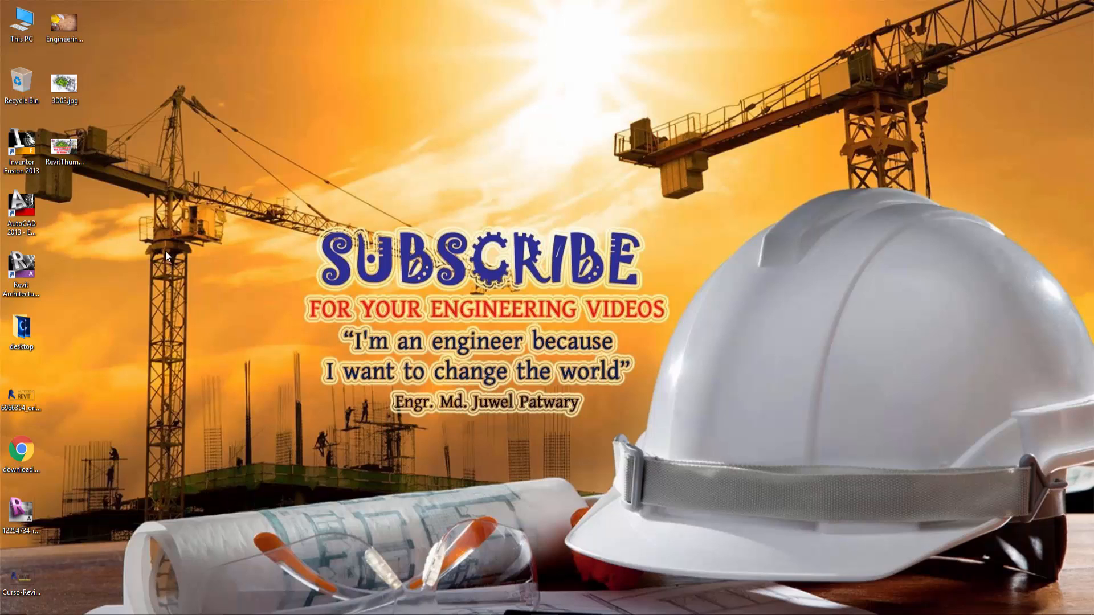
right_click(191, 282)
click(232, 319)
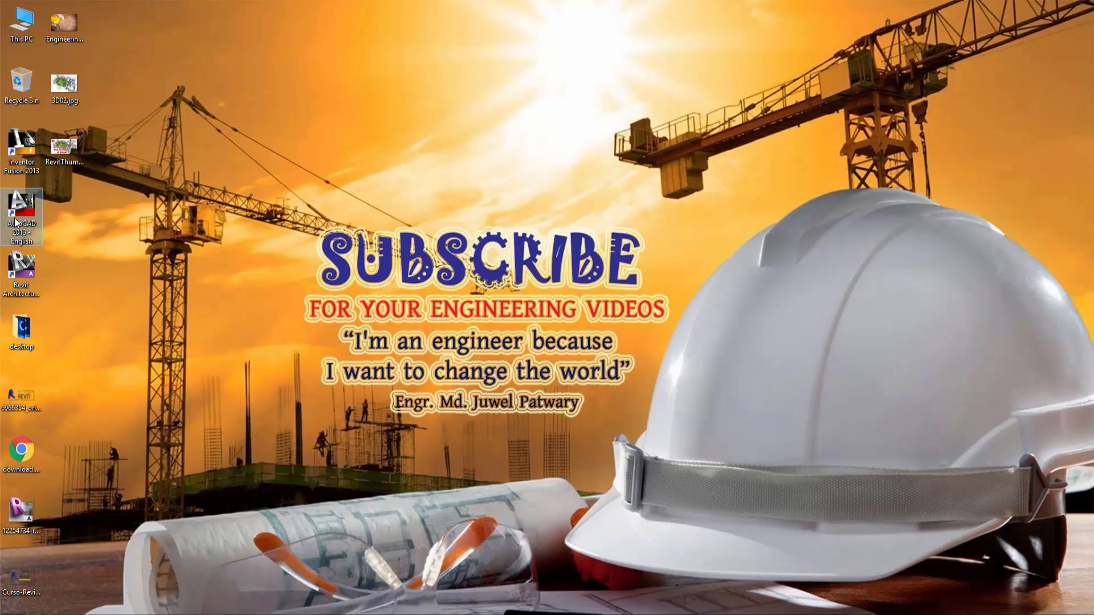
double_click(32, 219)
right_click(336, 86)
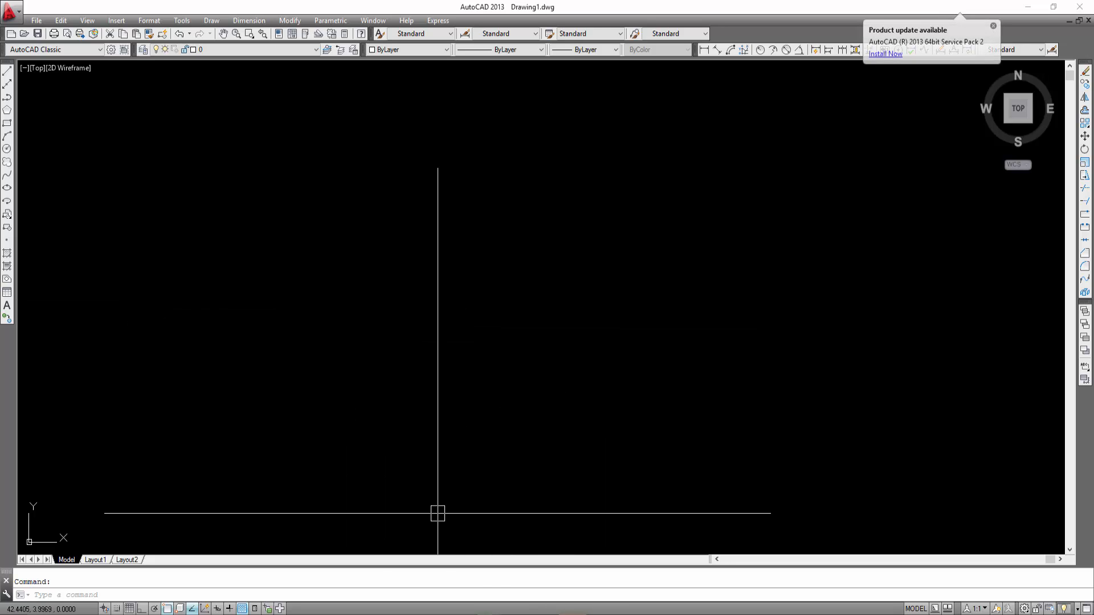
Step: Save the new drawing to the Desktop under the file name "Drafting setting"
click(36, 21)
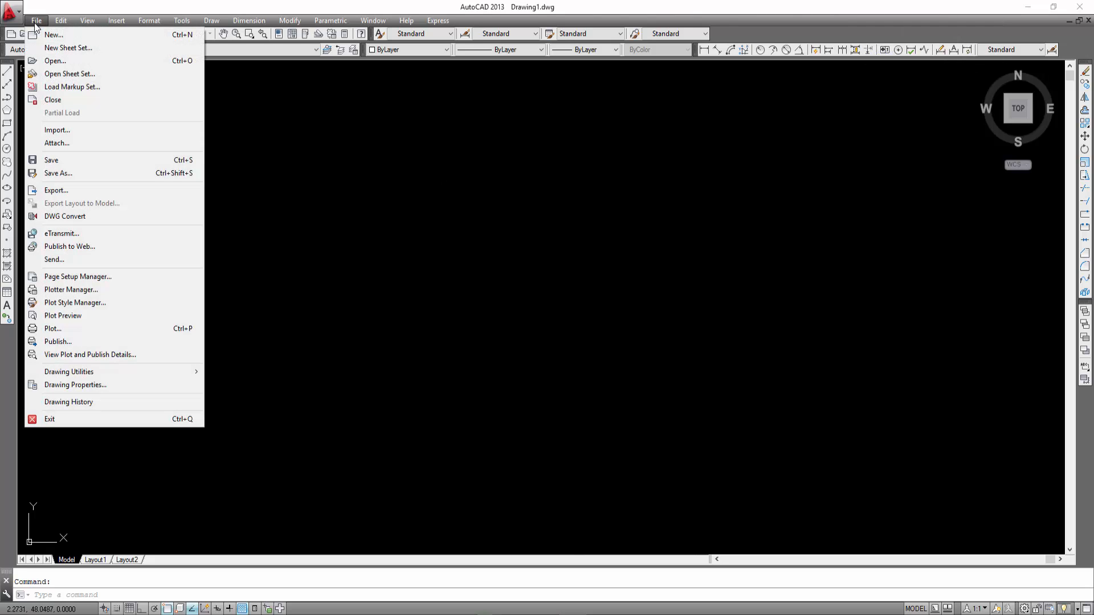
click(59, 160)
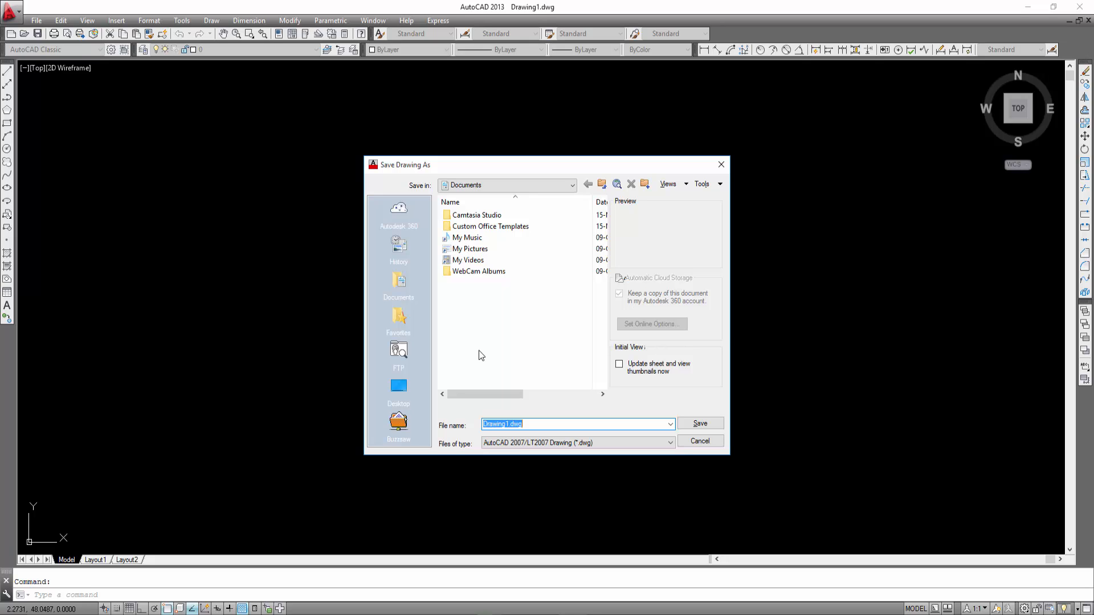
click(399, 388)
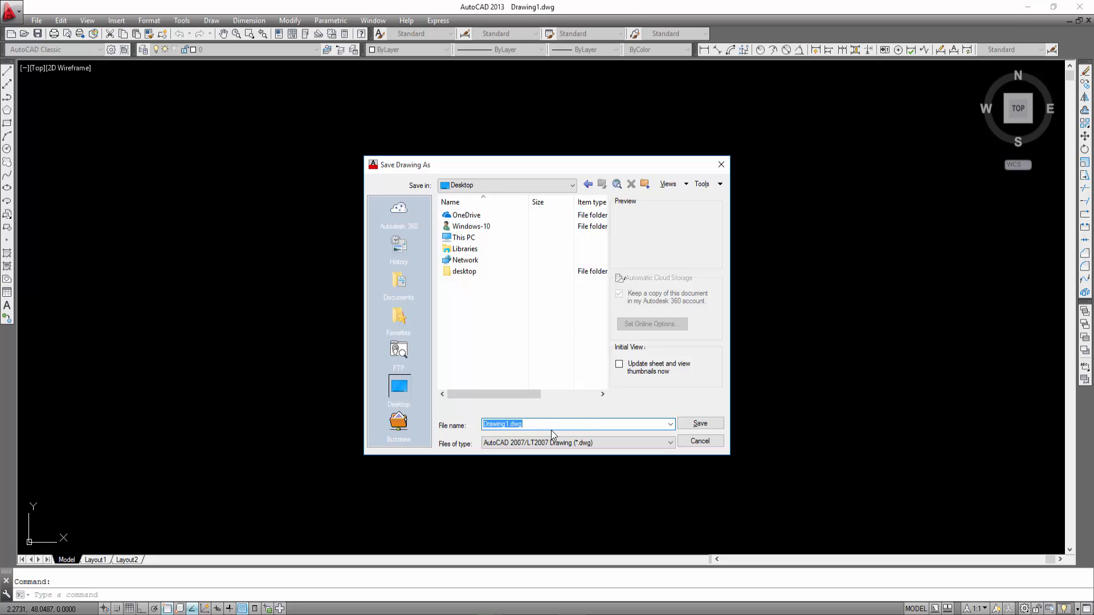
text(Drafting settin)
click(703, 427)
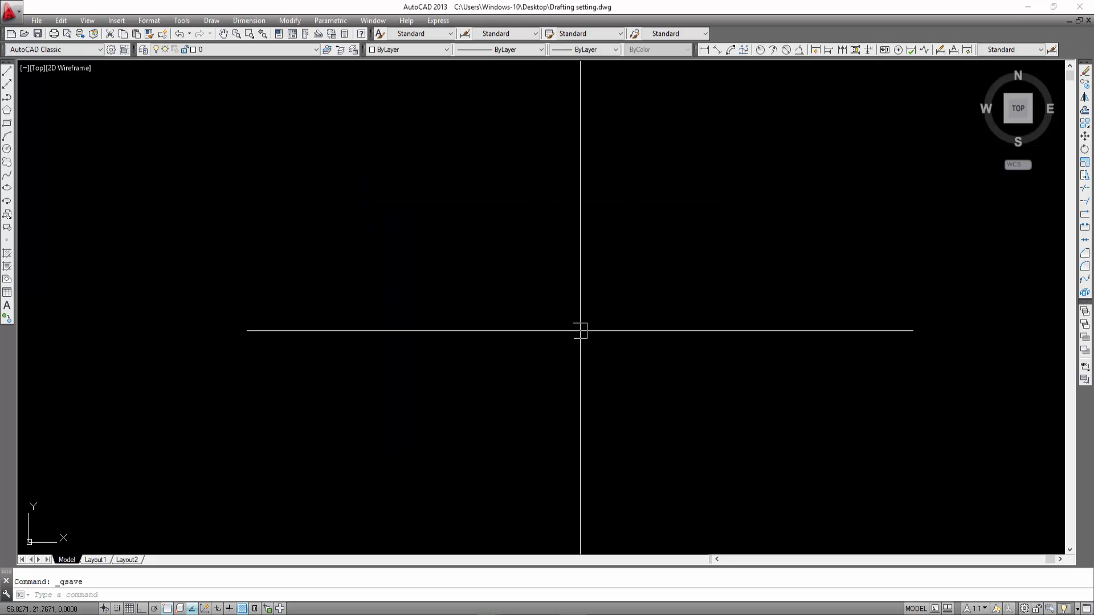
Step: Open the Options dialog's Open and Save settings and leave Automatic save enabled under File Safety Precautions
key(Escape)
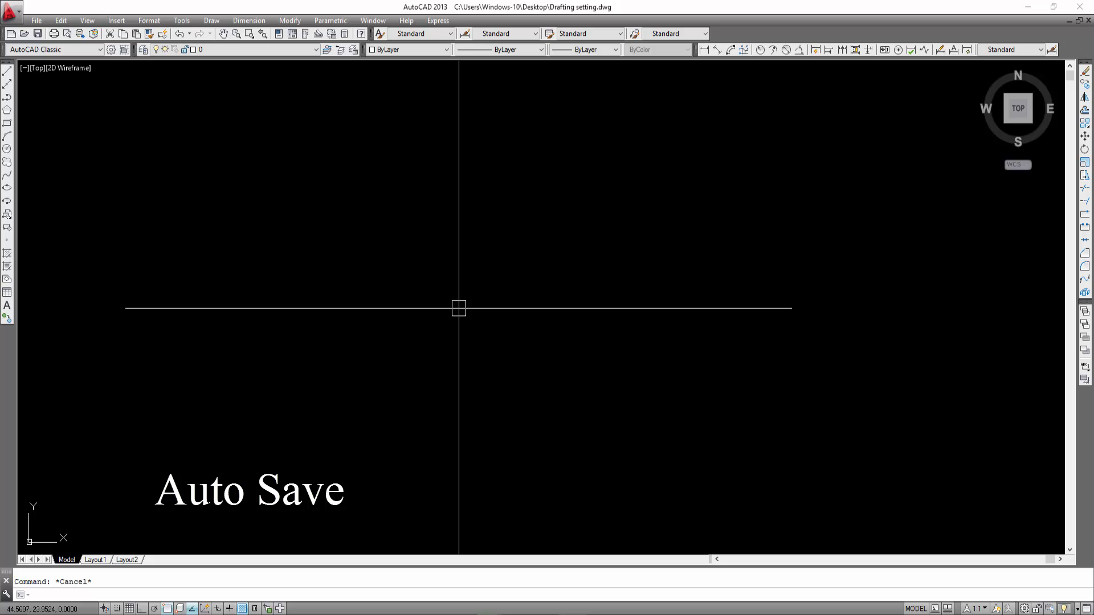
text(OP)
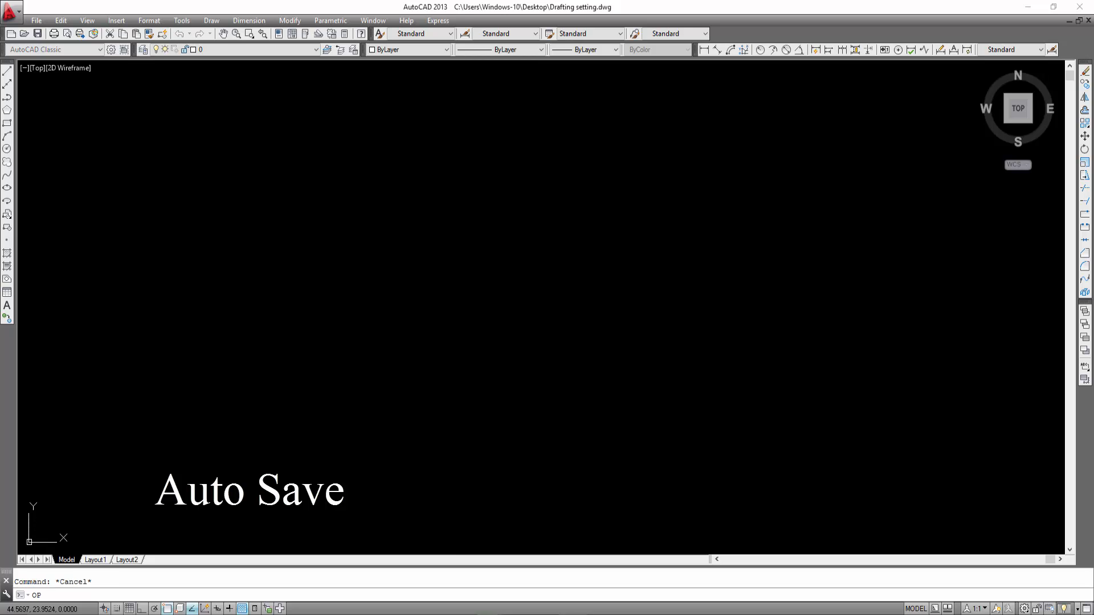
key(Return)
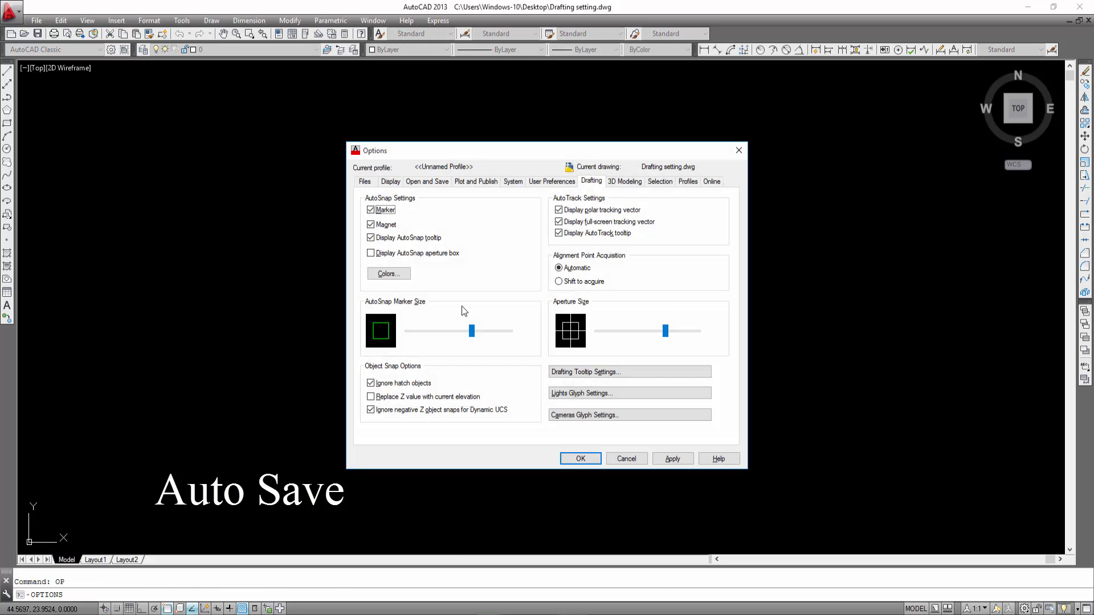
click(426, 181)
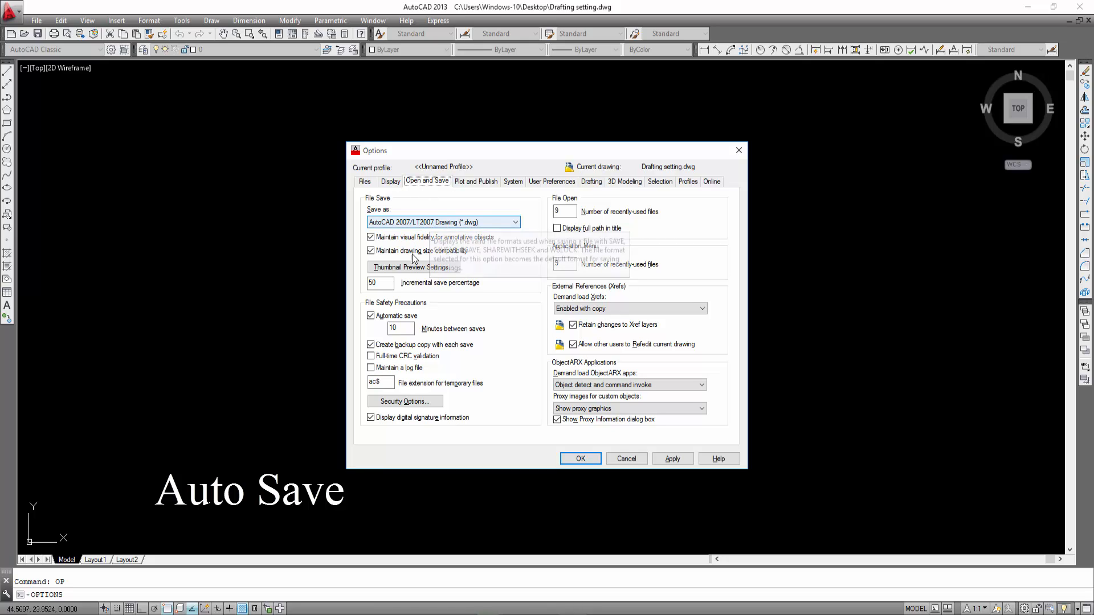
click(370, 317)
click(370, 317)
click(370, 317)
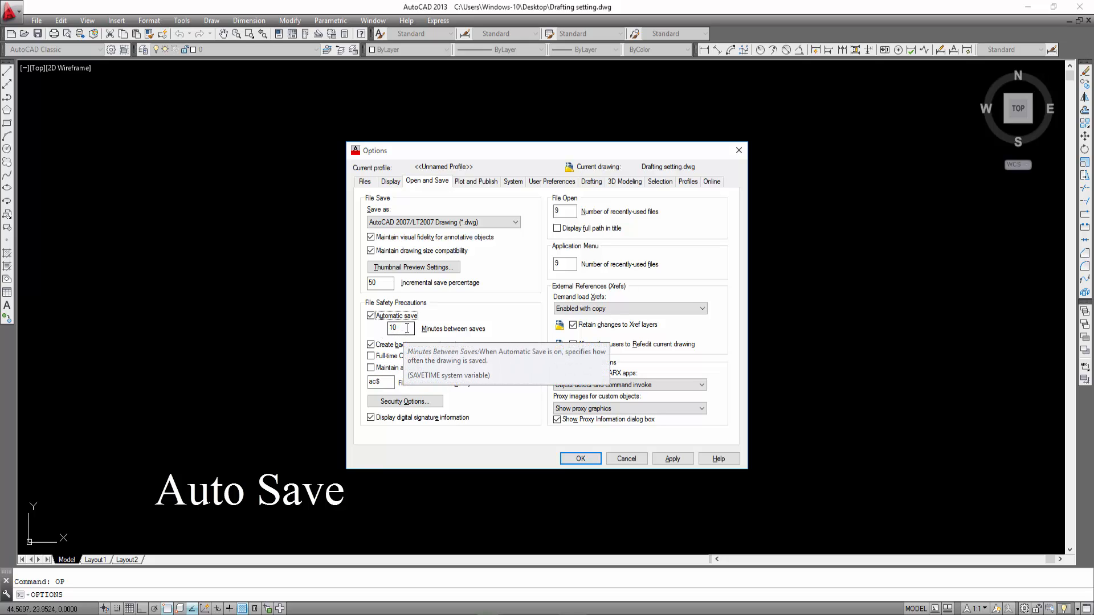
click(438, 316)
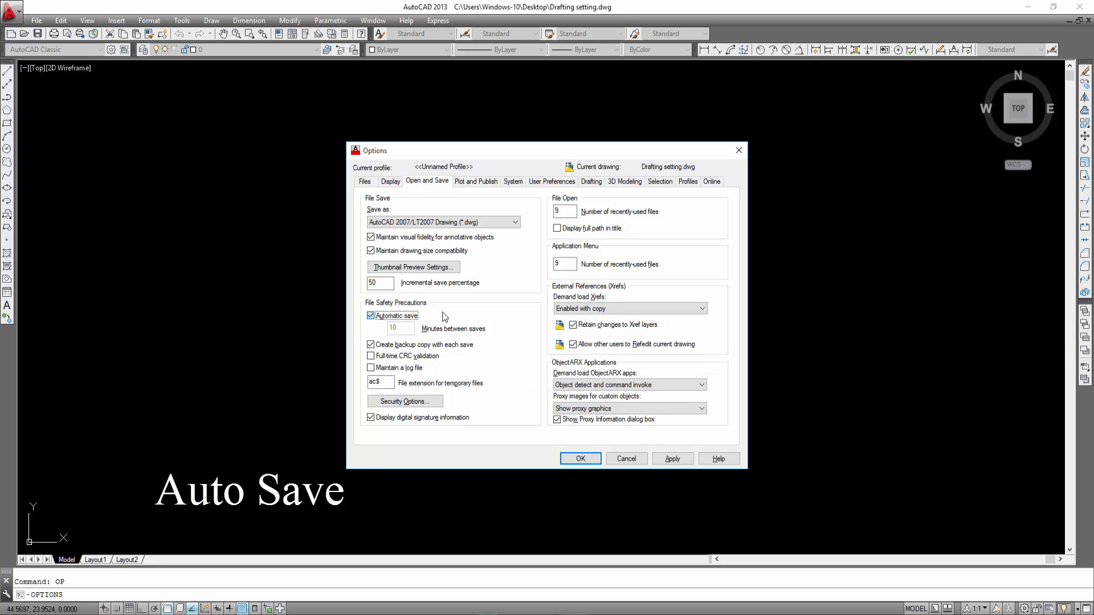
click(372, 317)
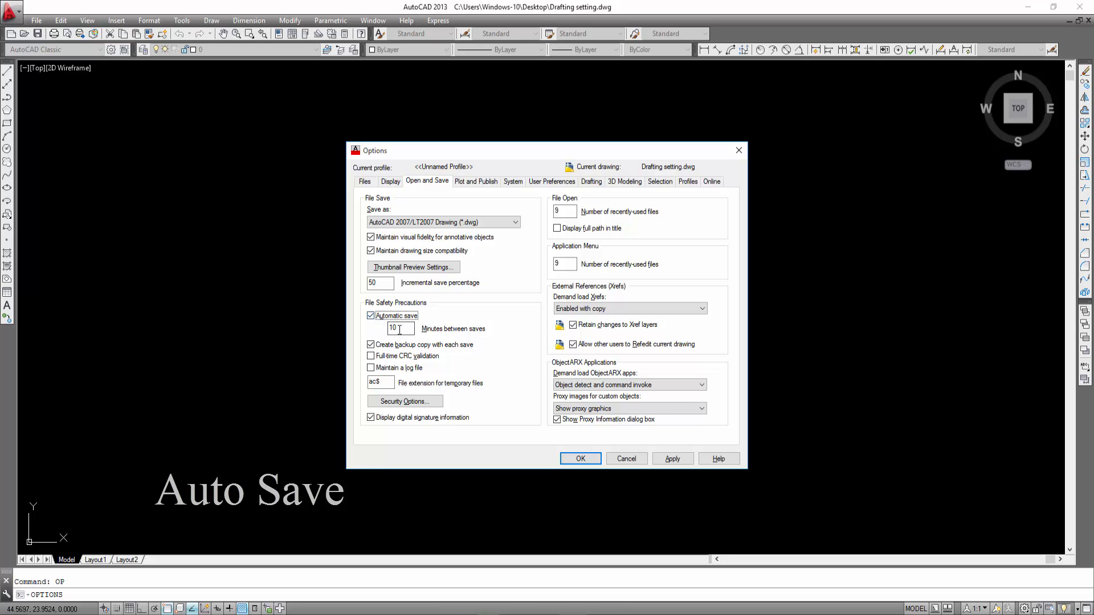
Step: Set the automatic save interval to 5 minutes, then apply and close the options
double_click(394, 328)
text(5)
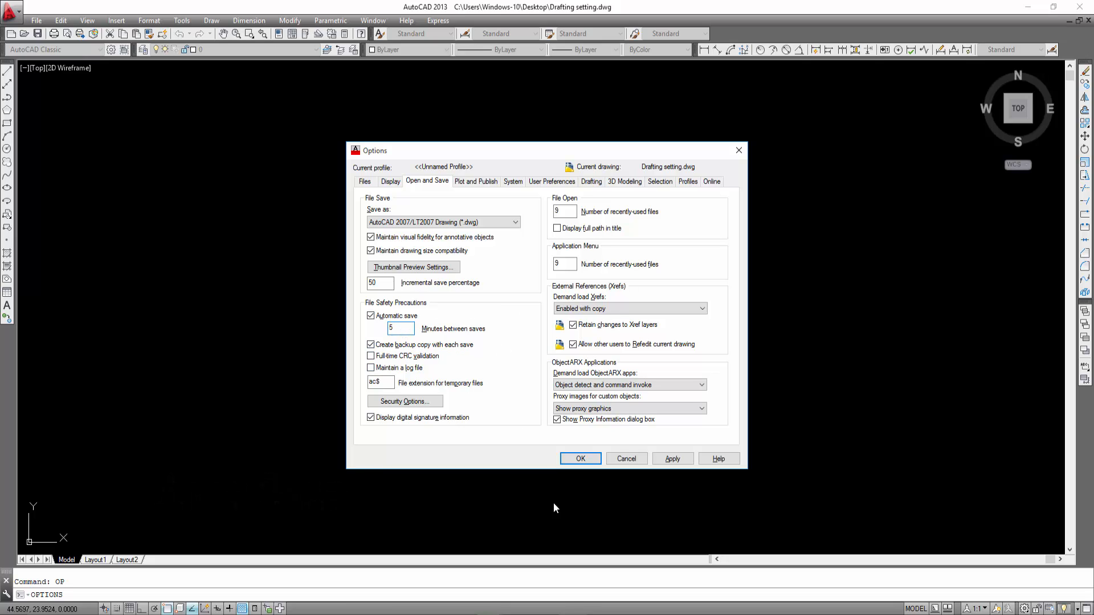
click(672, 459)
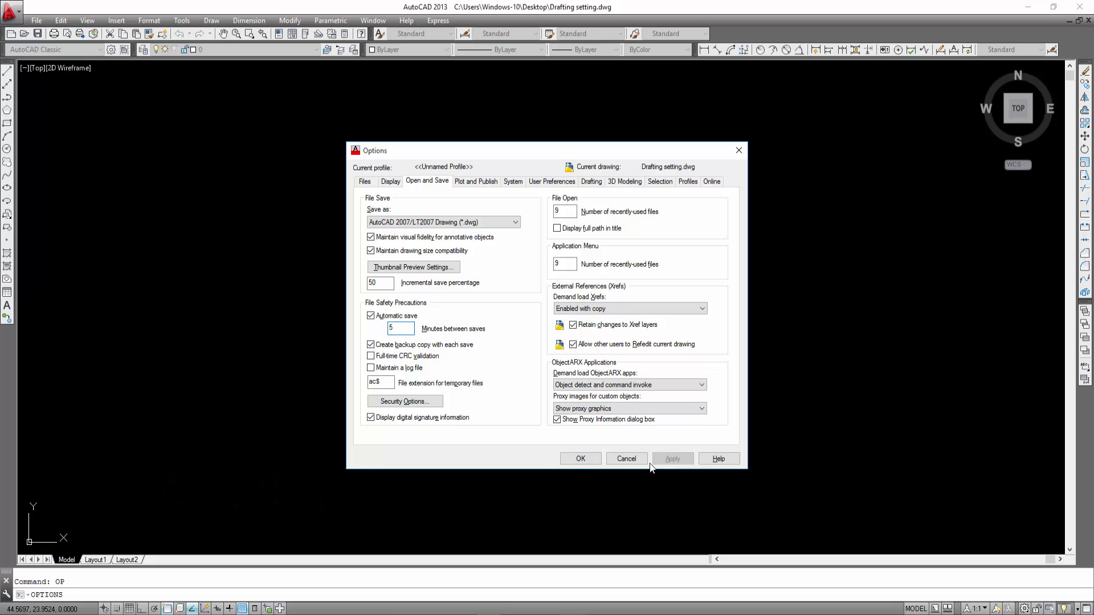
click(579, 458)
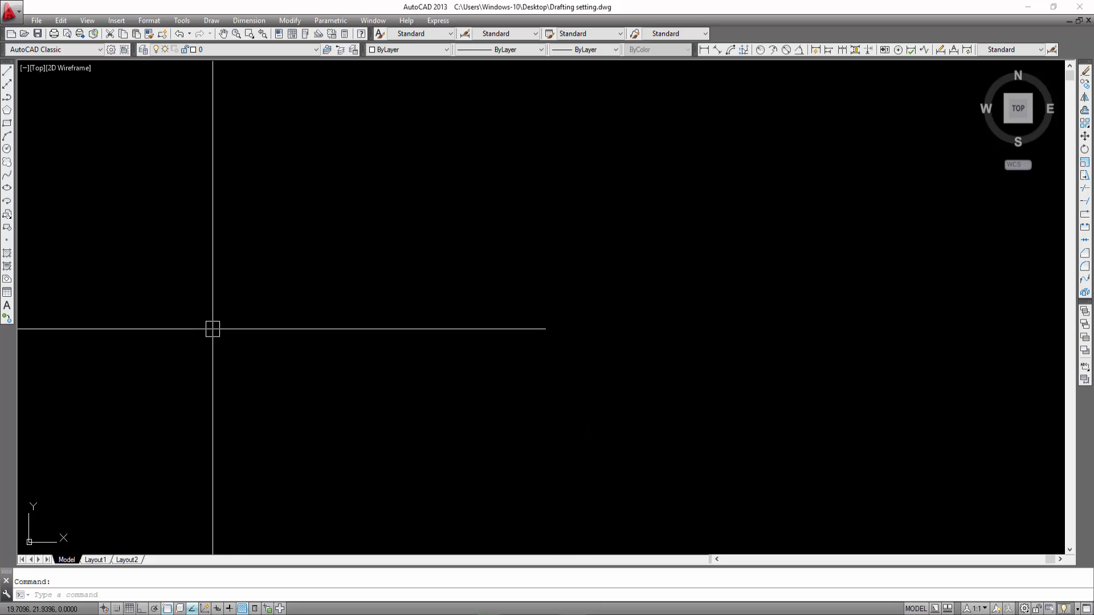
key(Escape)
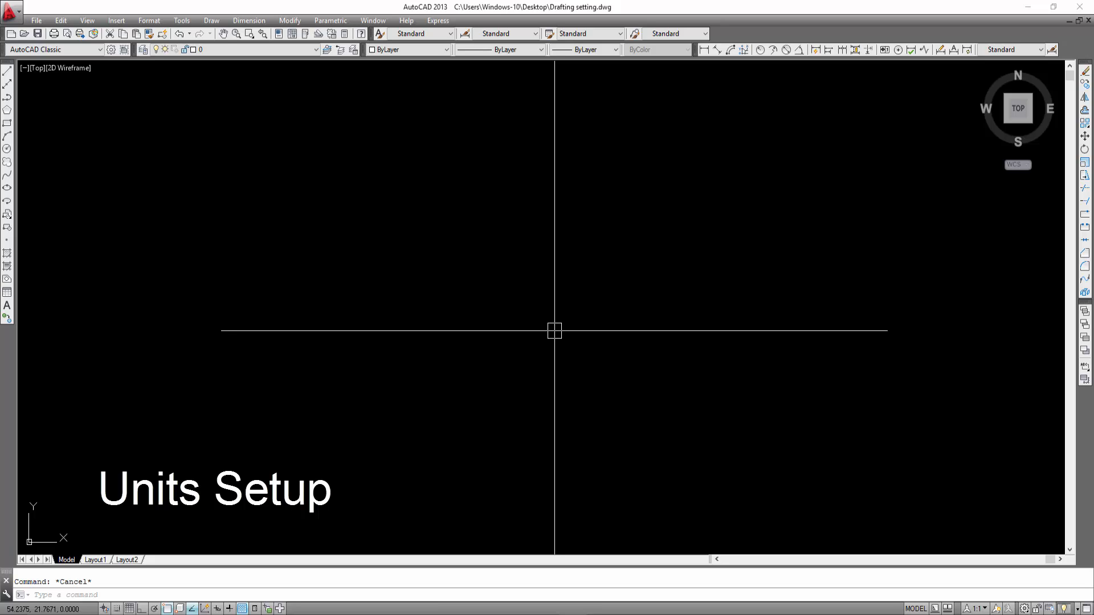
text(UNIT)
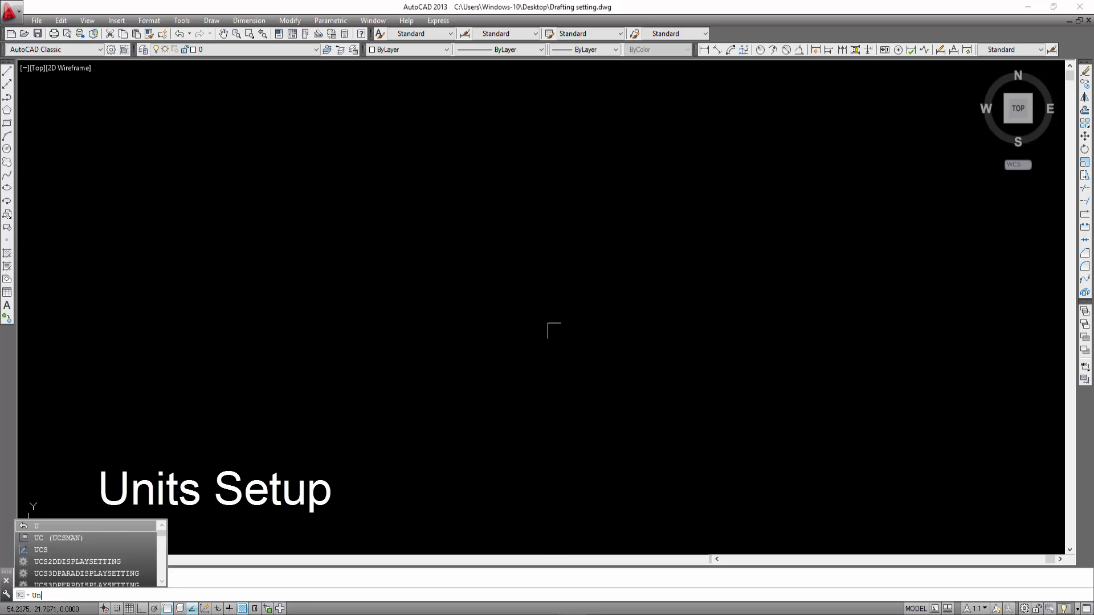
text(S)
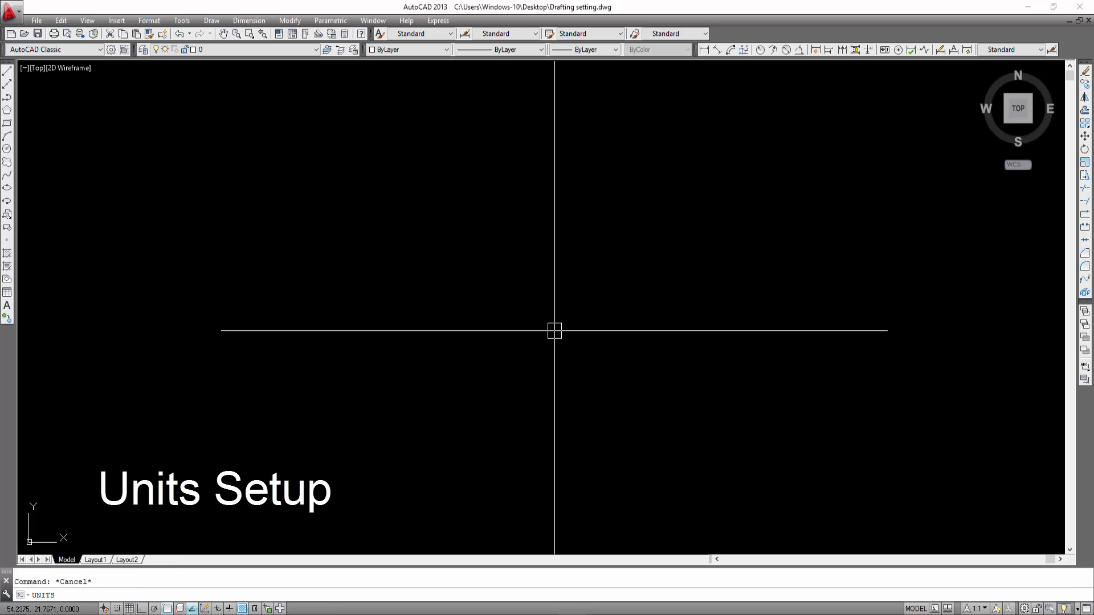
key(Return)
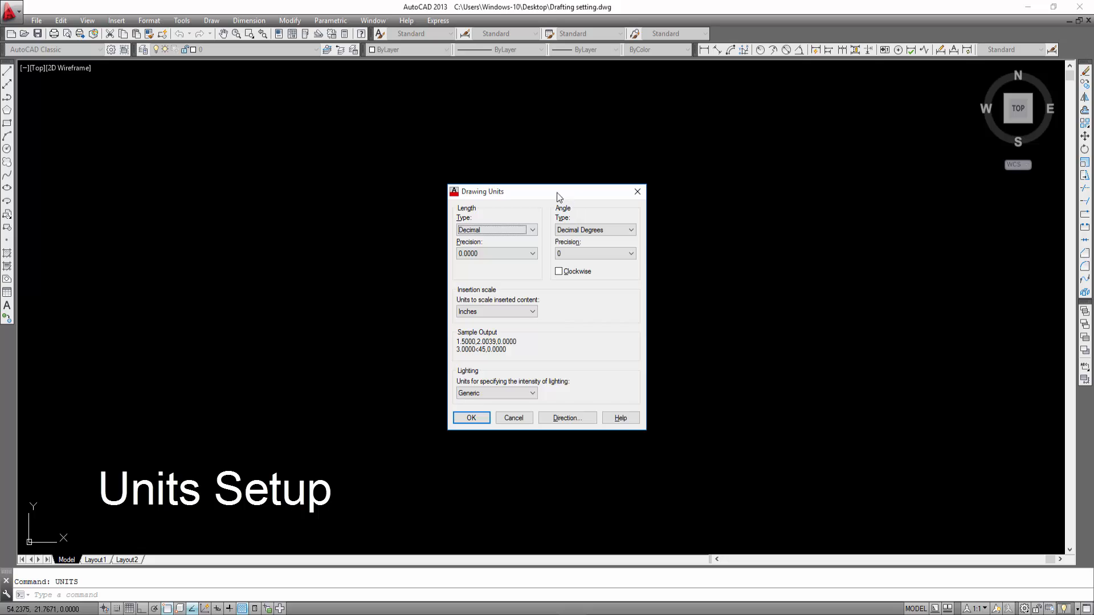
drag(558, 196, 436, 197)
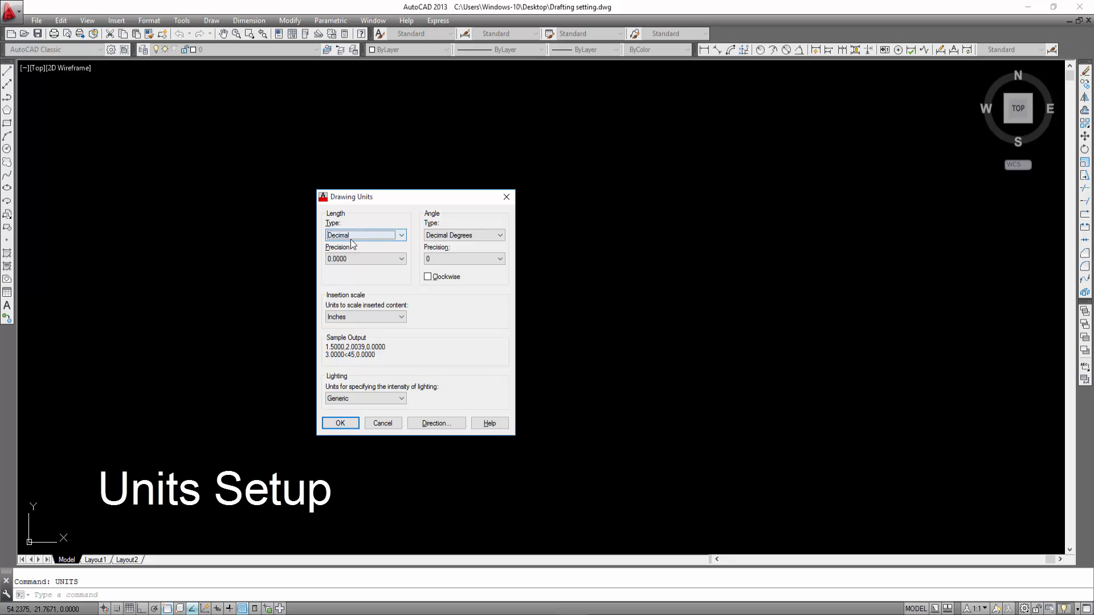
drag(415, 201, 514, 171)
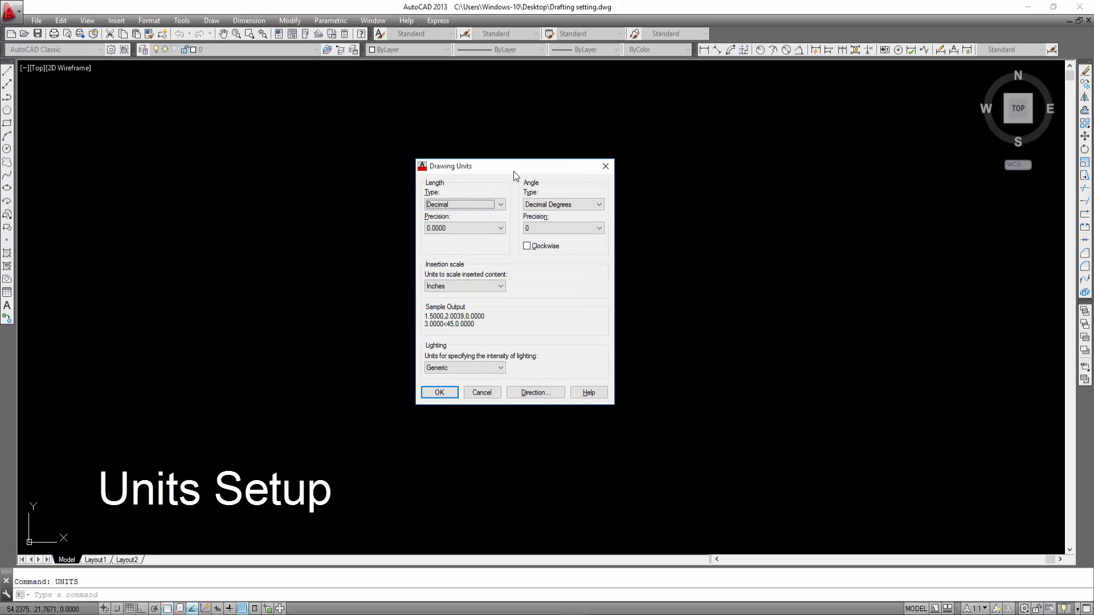
click(598, 171)
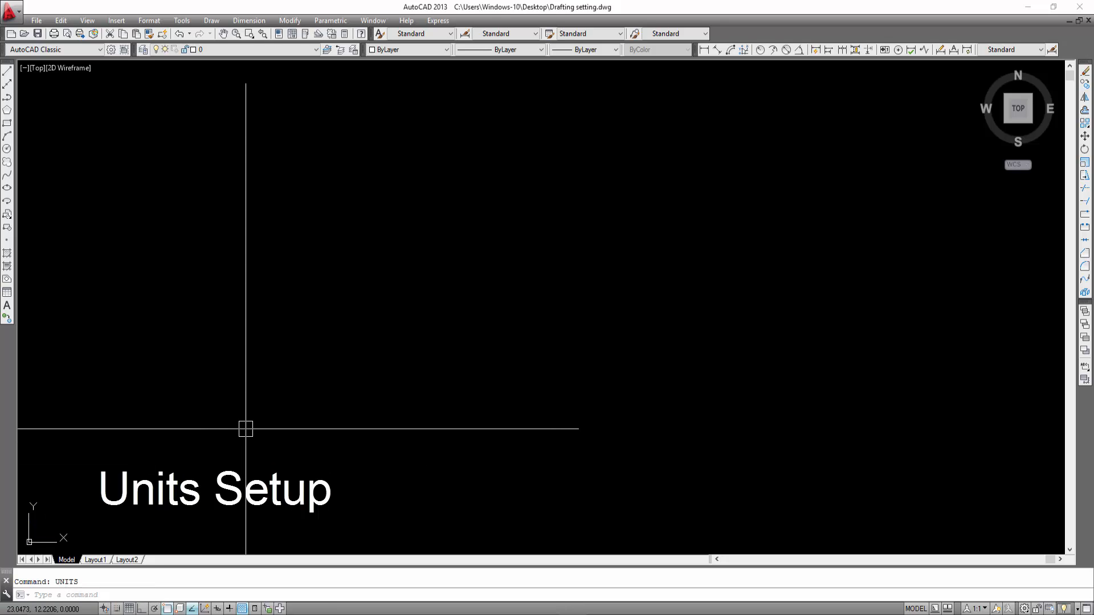
Step: Open the Drawing Units settings with the UNITS command and choose Decimal as the length type
key(Escape)
text(UNITS)
key(Return)
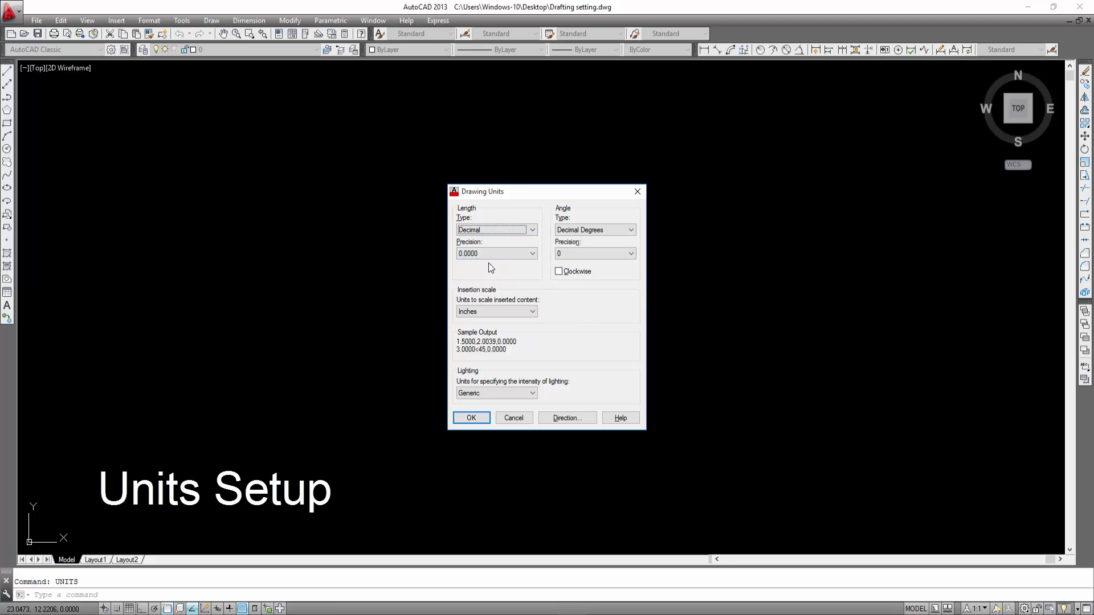
click(494, 233)
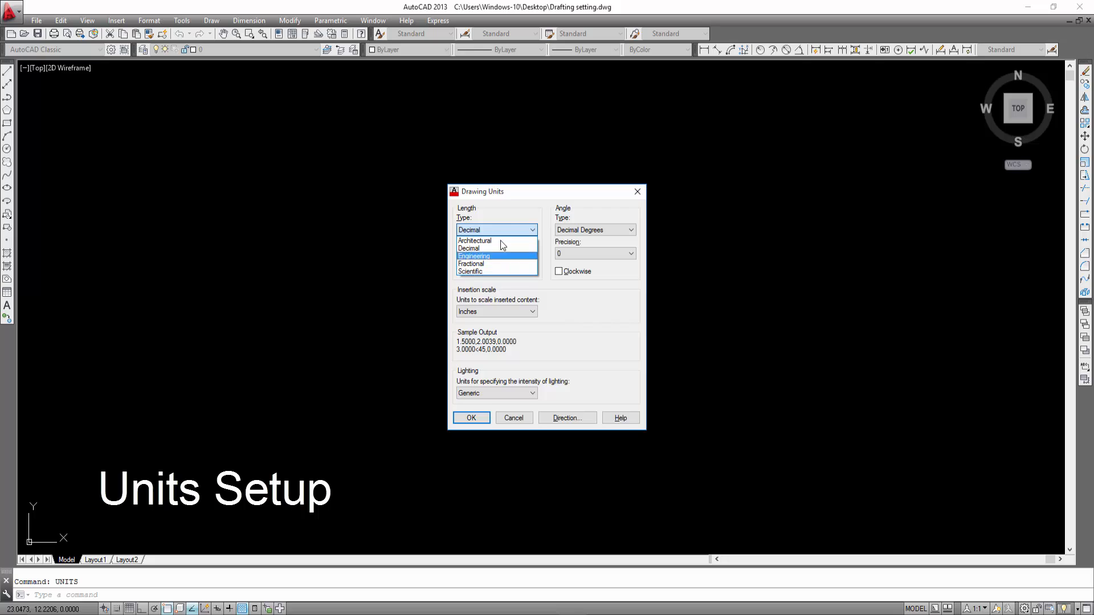
click(471, 249)
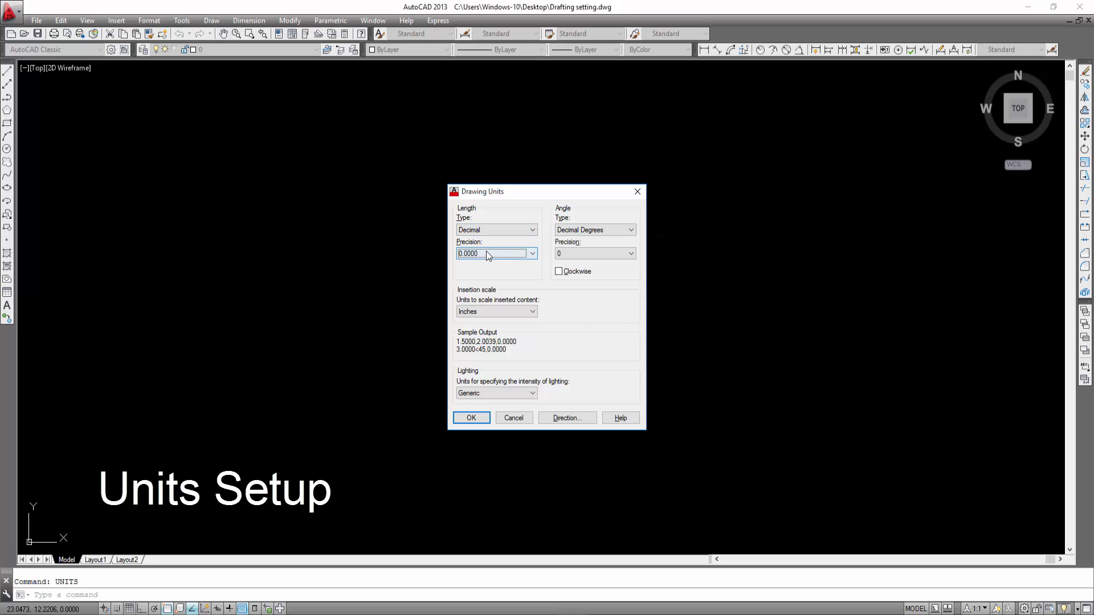
Step: Set the insertion scale units for inserted content to Millimeters
mouse_move(487, 311)
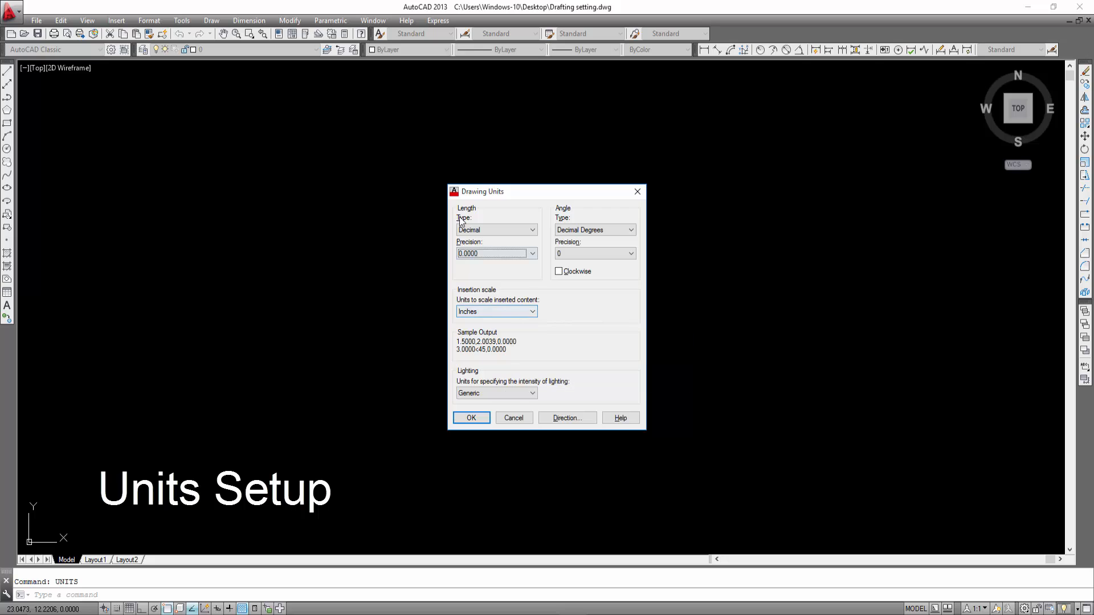
click(477, 308)
click(471, 312)
mouse_move(472, 314)
mouse_move(510, 318)
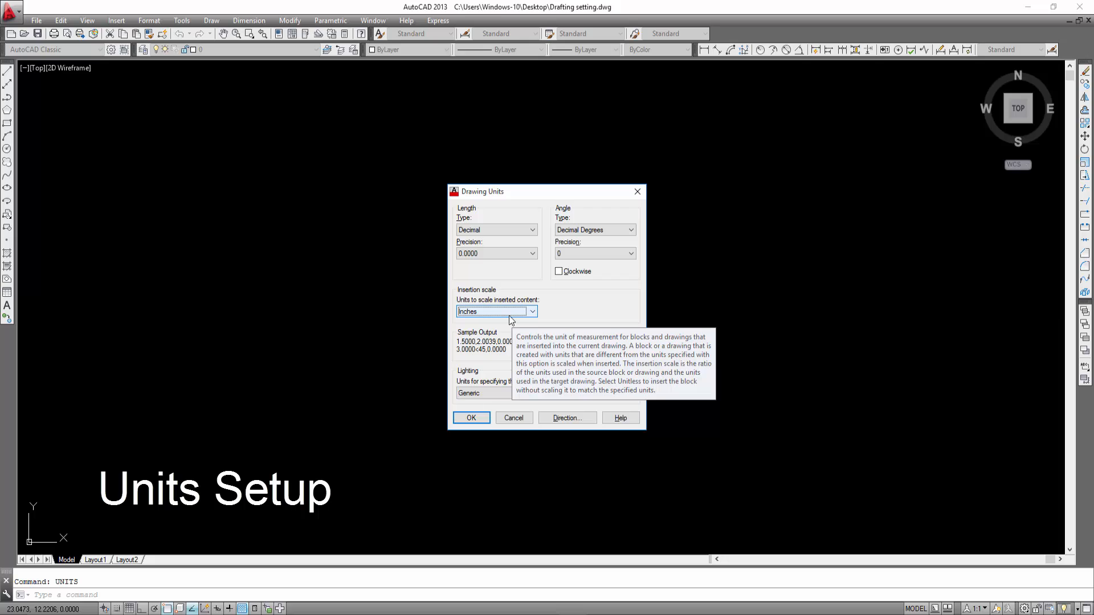
click(508, 315)
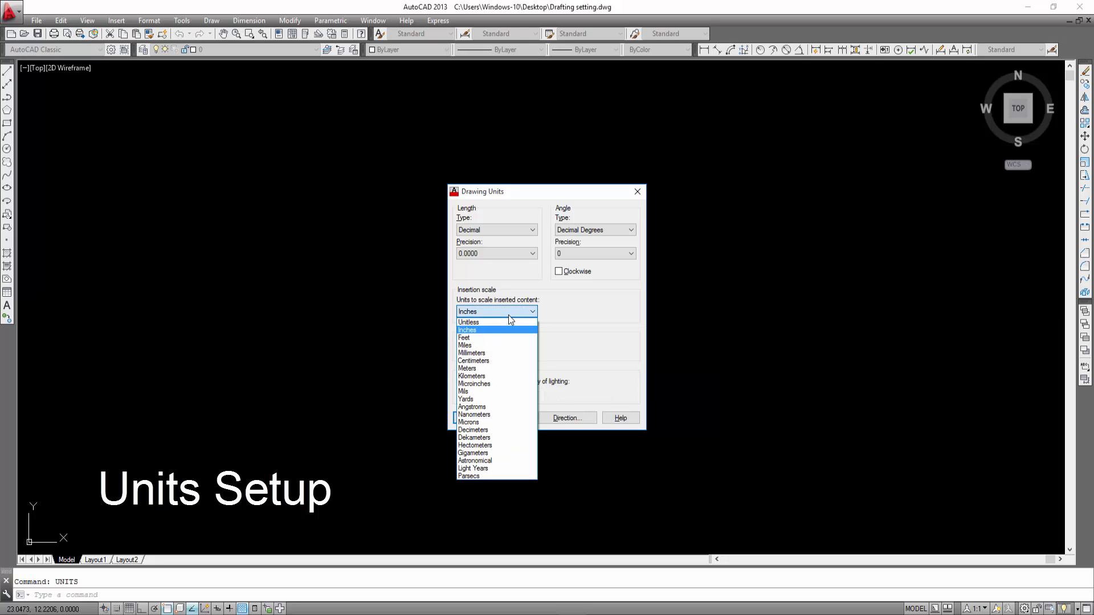
click(480, 355)
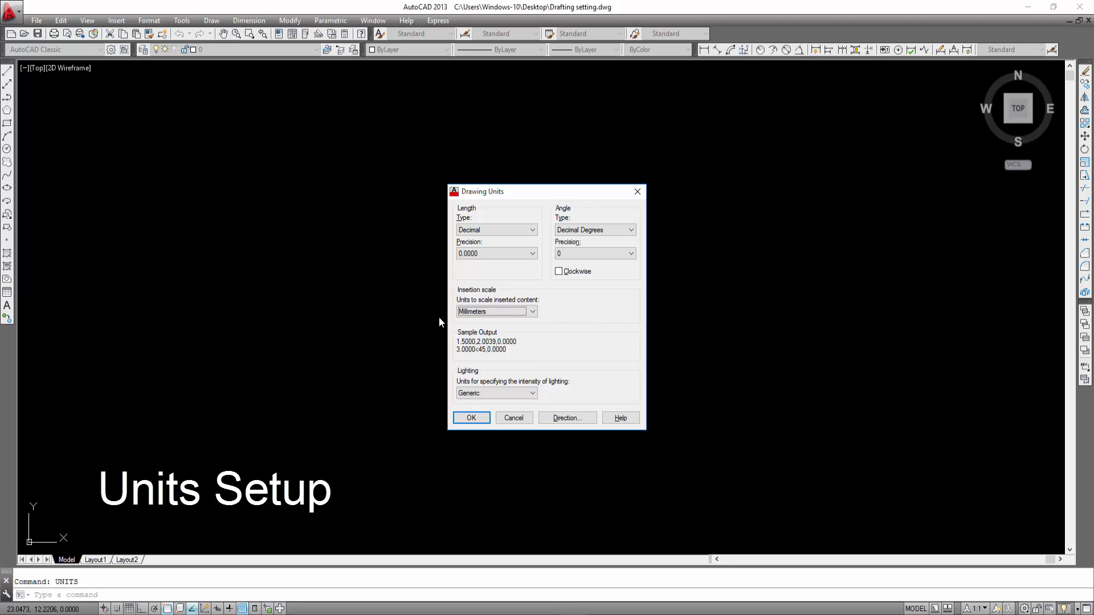
click(531, 312)
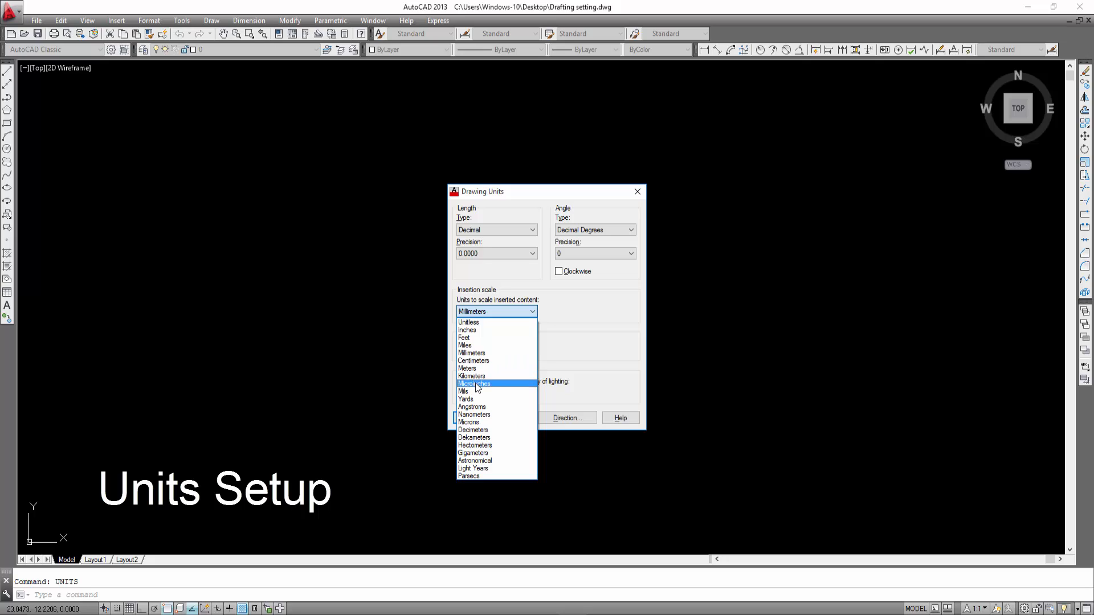
click(572, 321)
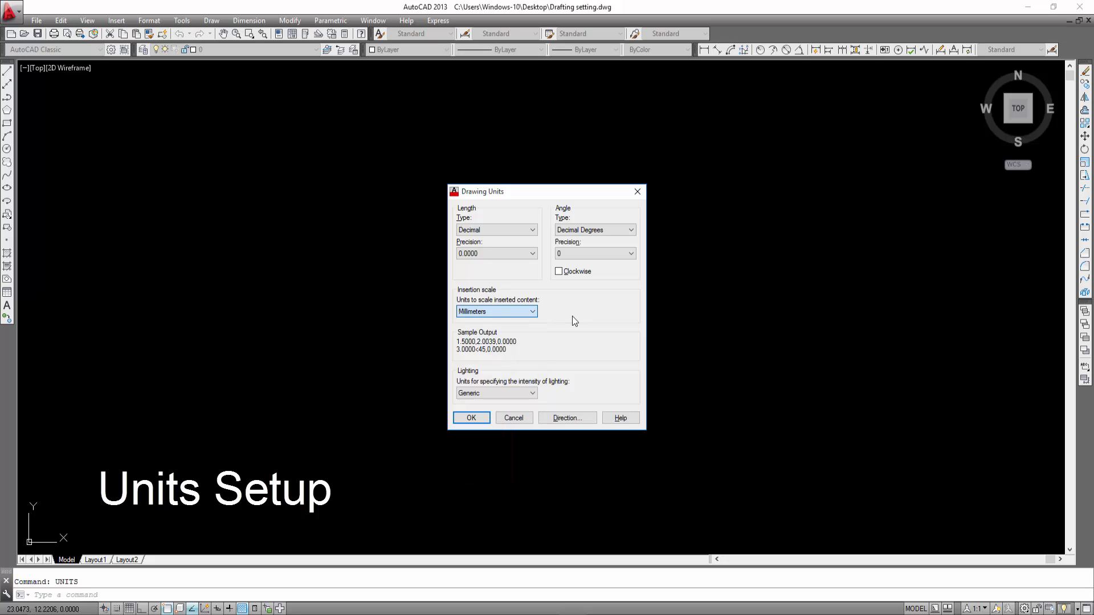
Step: Set the length type of the drawing units to Architectural
click(491, 232)
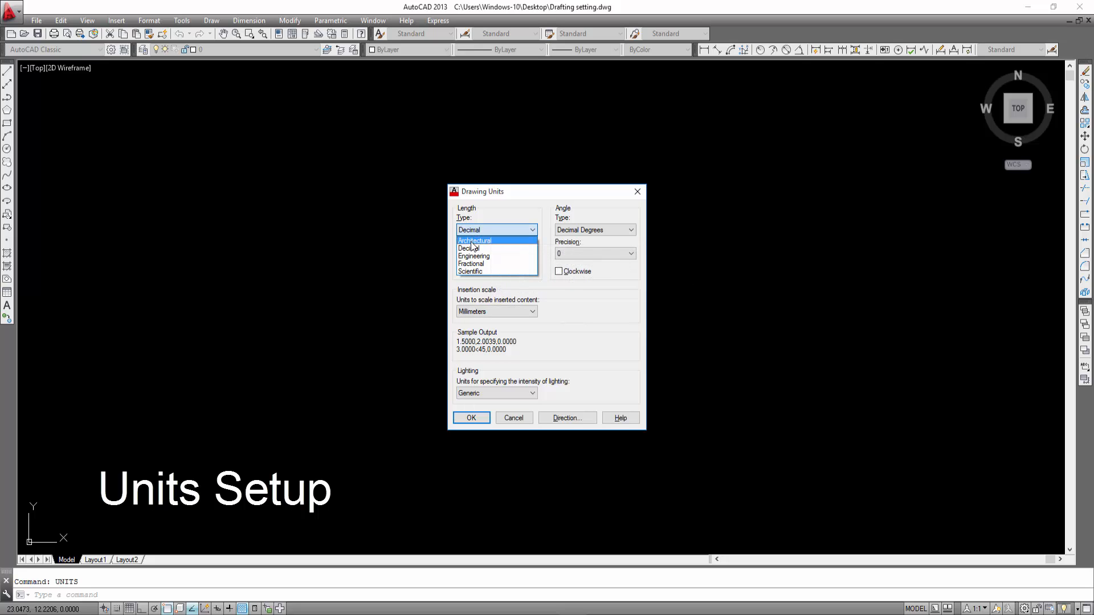
click(472, 241)
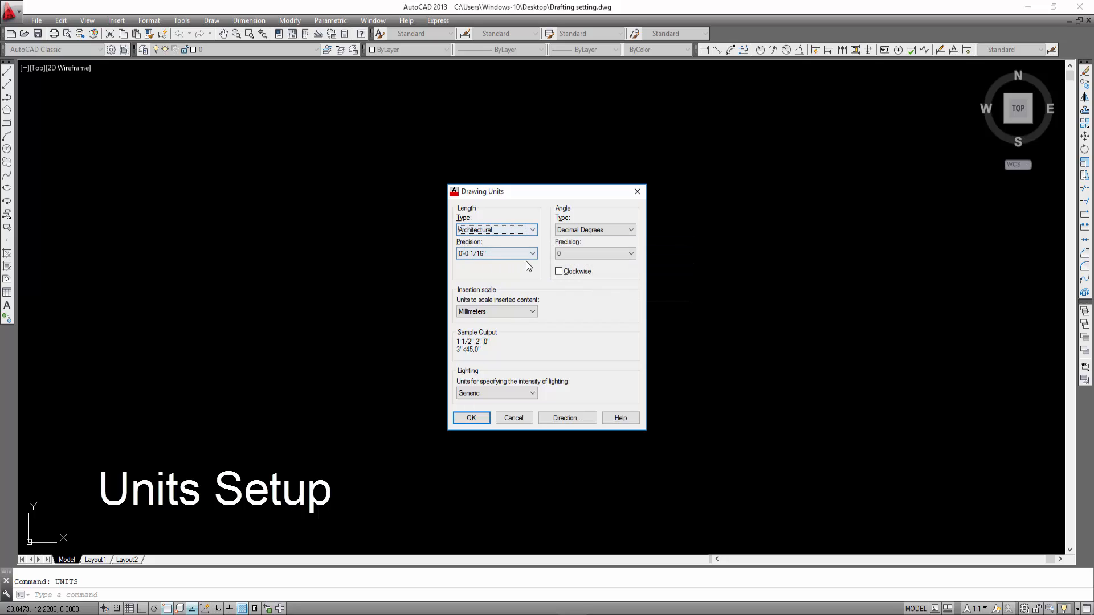
Step: Set the insertion scale units to Inches and the architectural length precision to 0'-0"
click(490, 311)
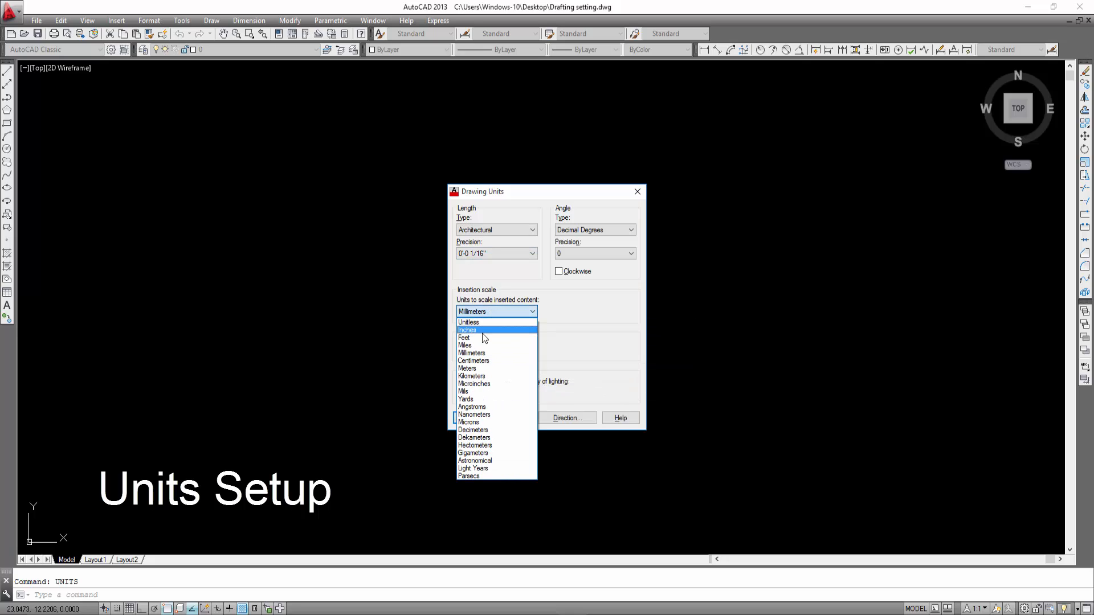
click(483, 333)
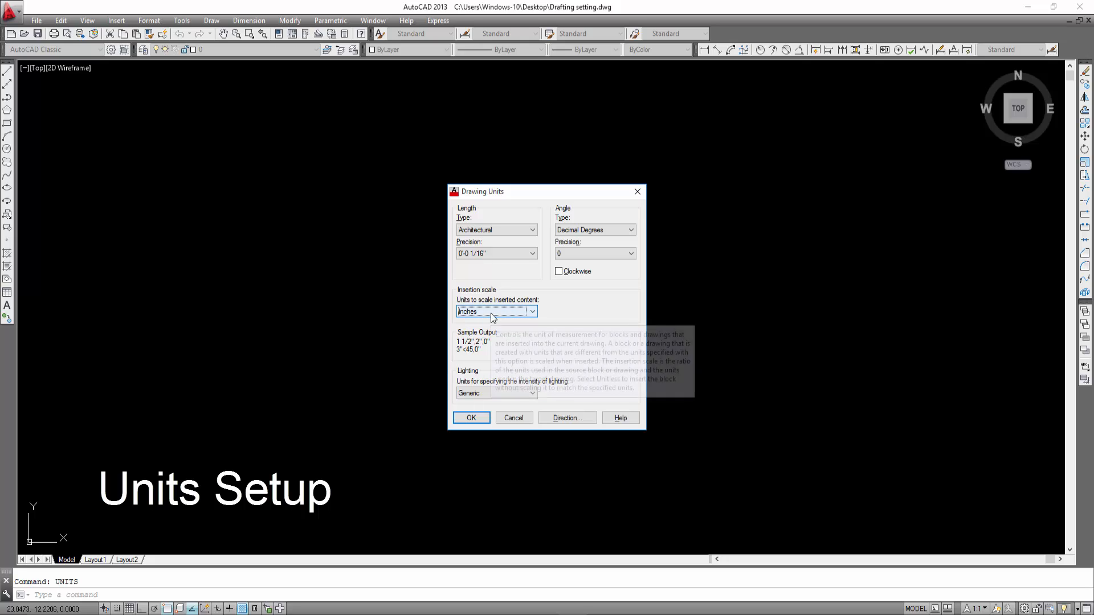
click(471, 254)
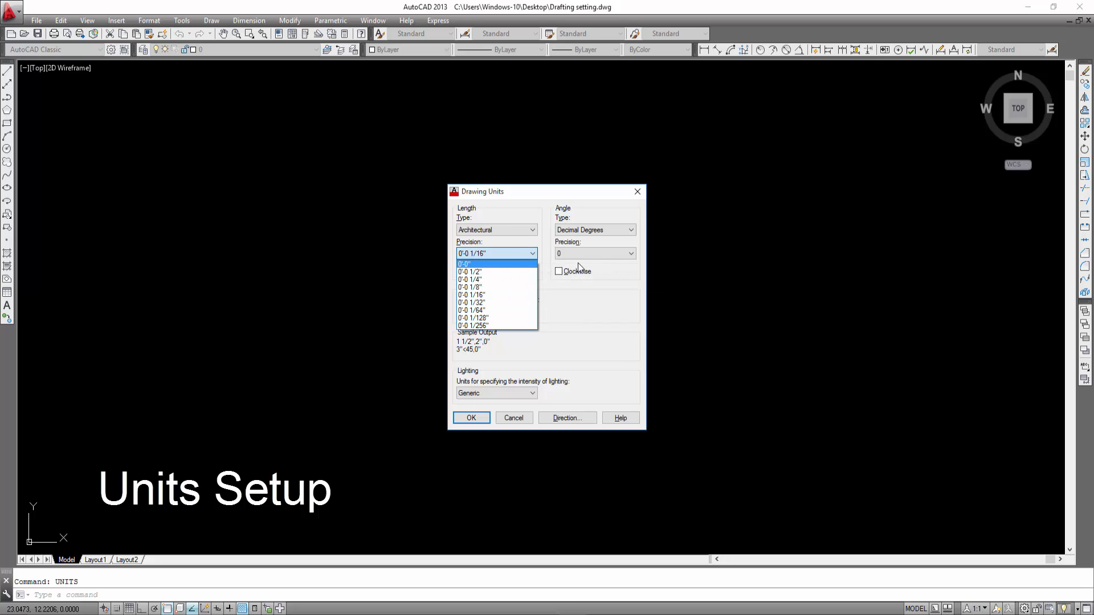
click(463, 264)
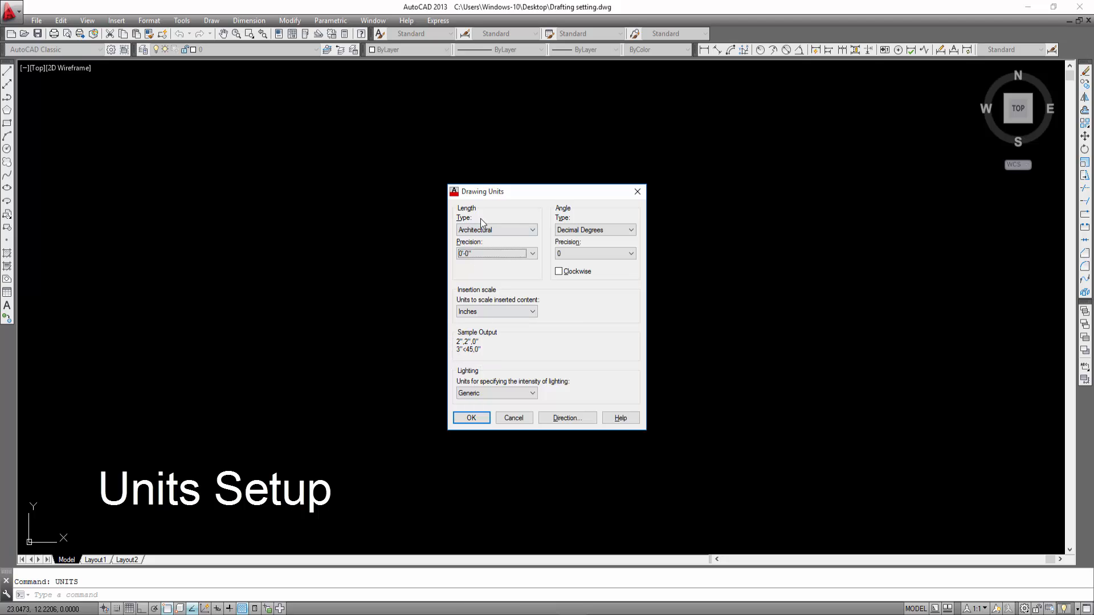
Step: Switch the length type to Engineering with a precision of 0'-0"
click(498, 232)
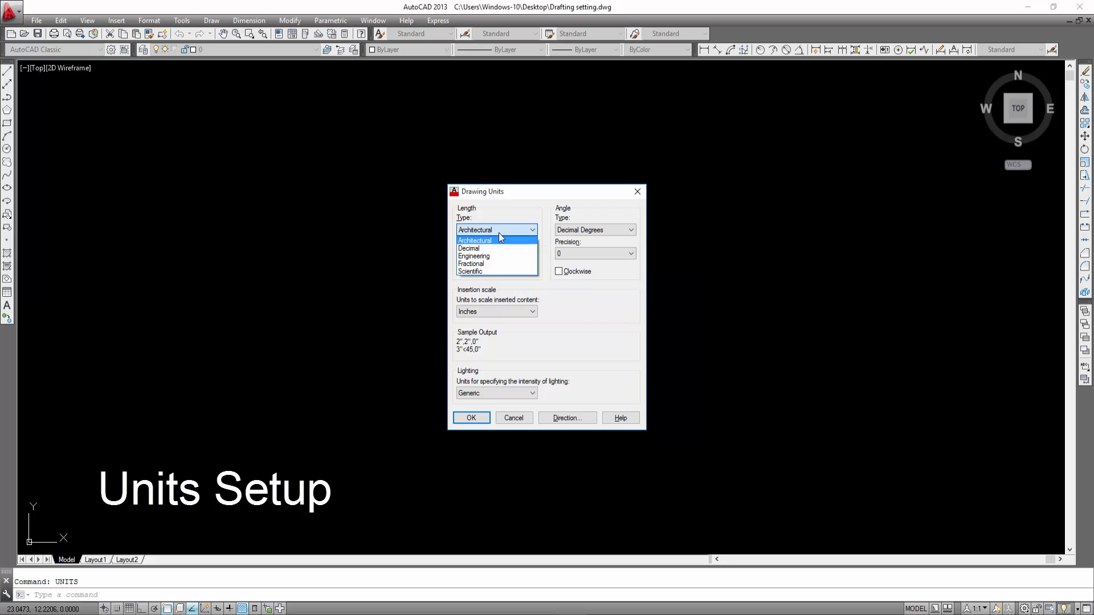
click(475, 256)
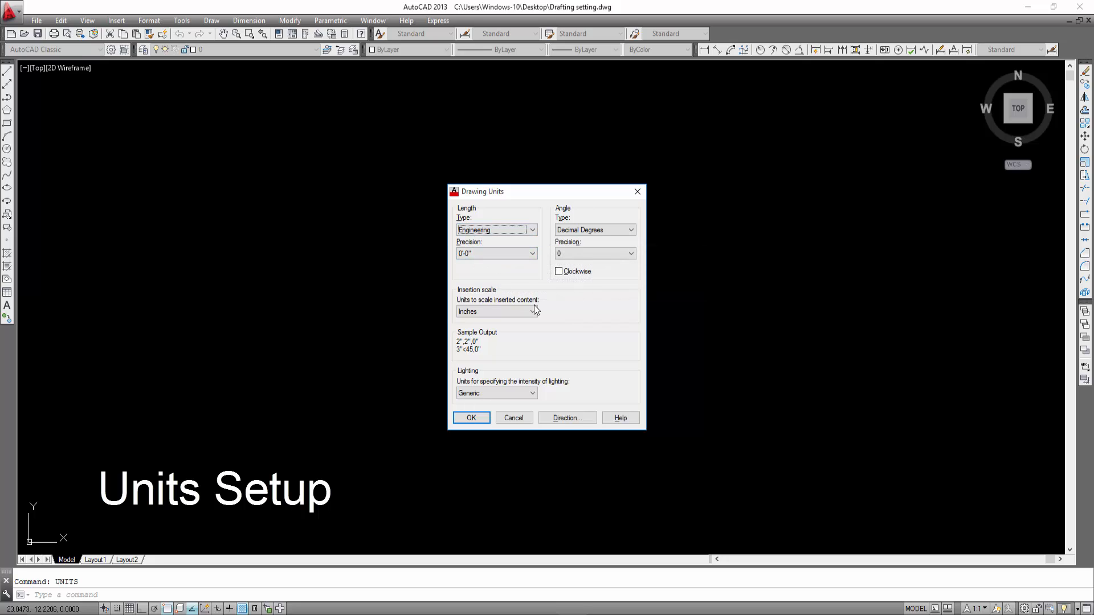
click(502, 254)
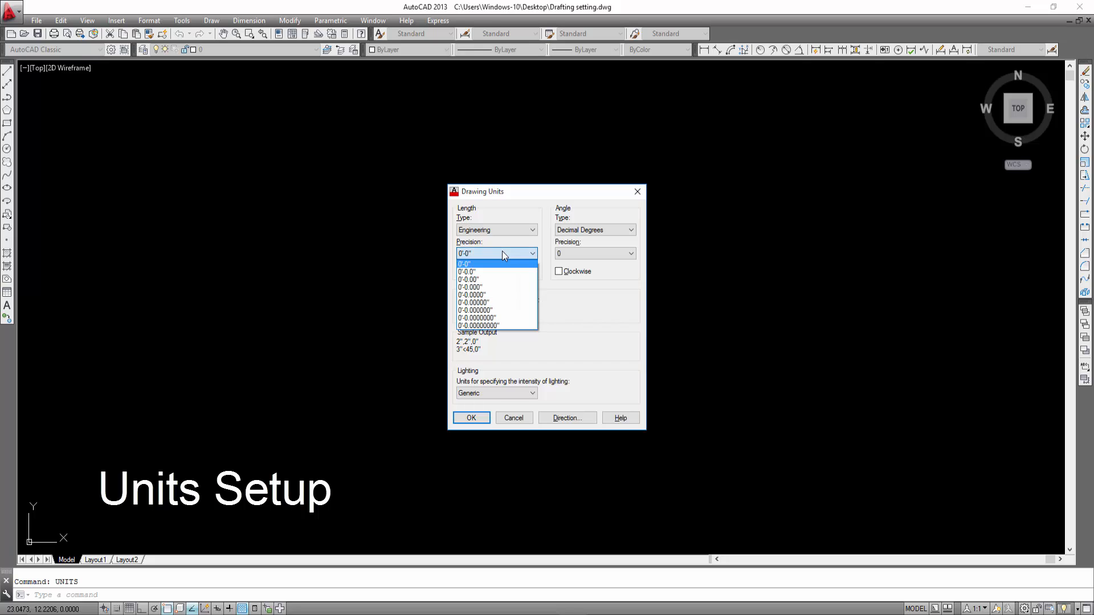
click(501, 253)
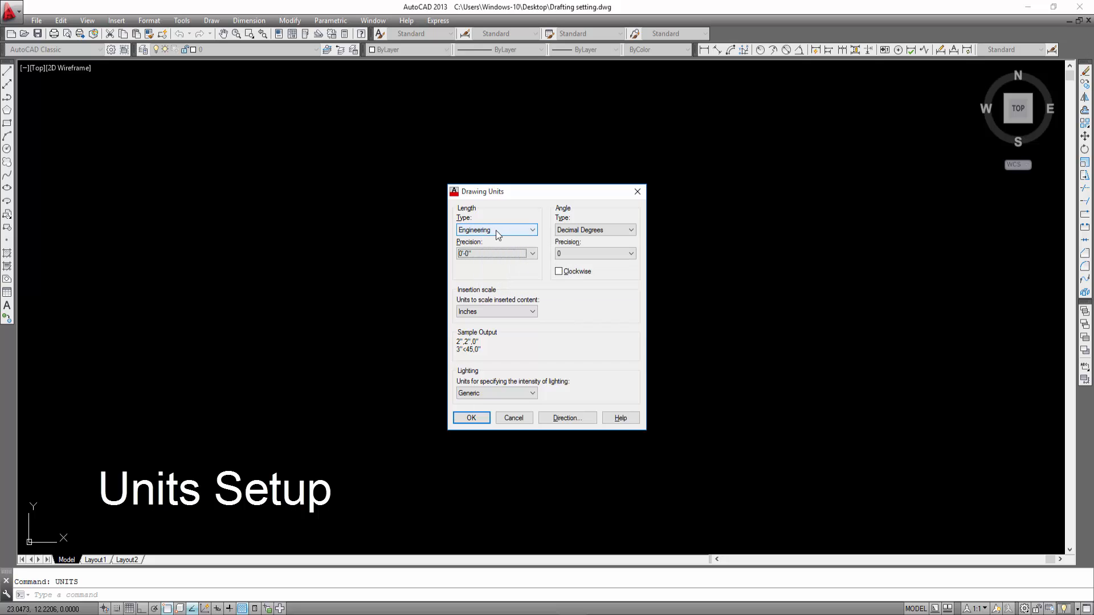
click(483, 258)
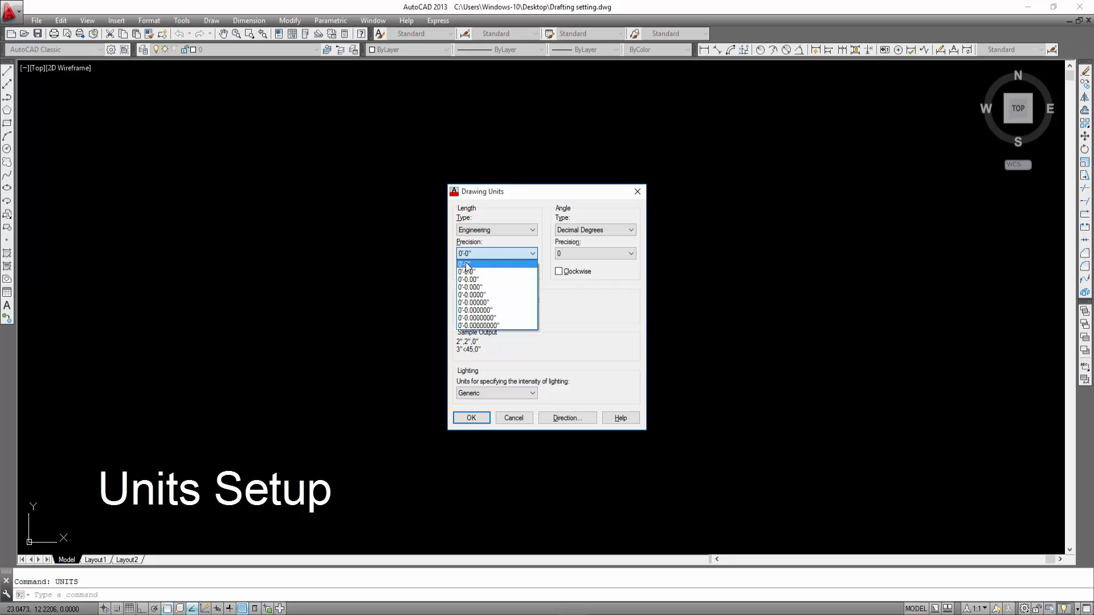
click(486, 264)
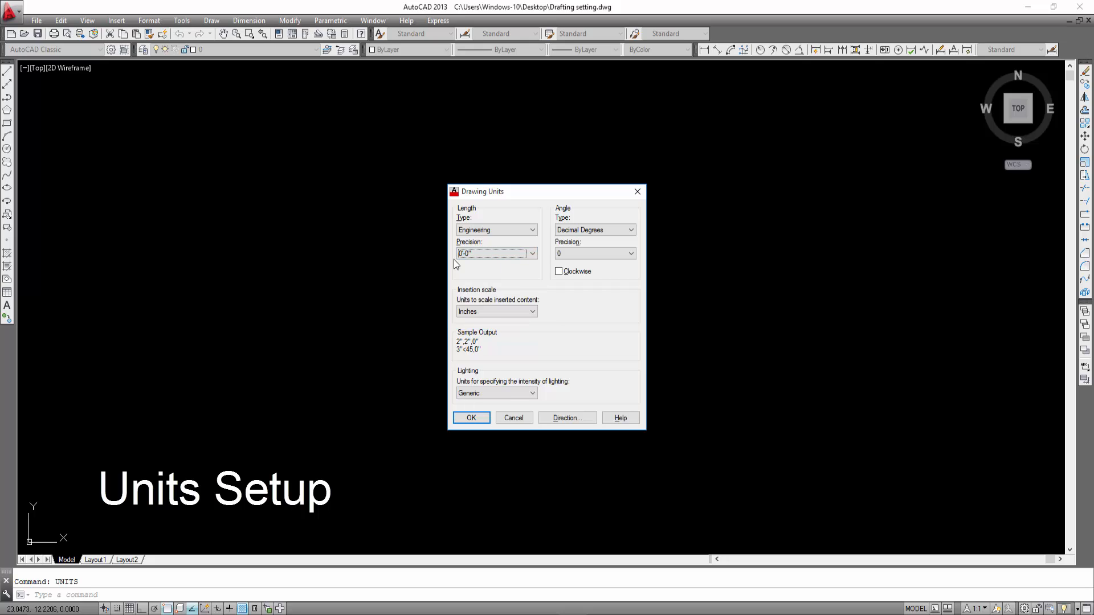
click(502, 227)
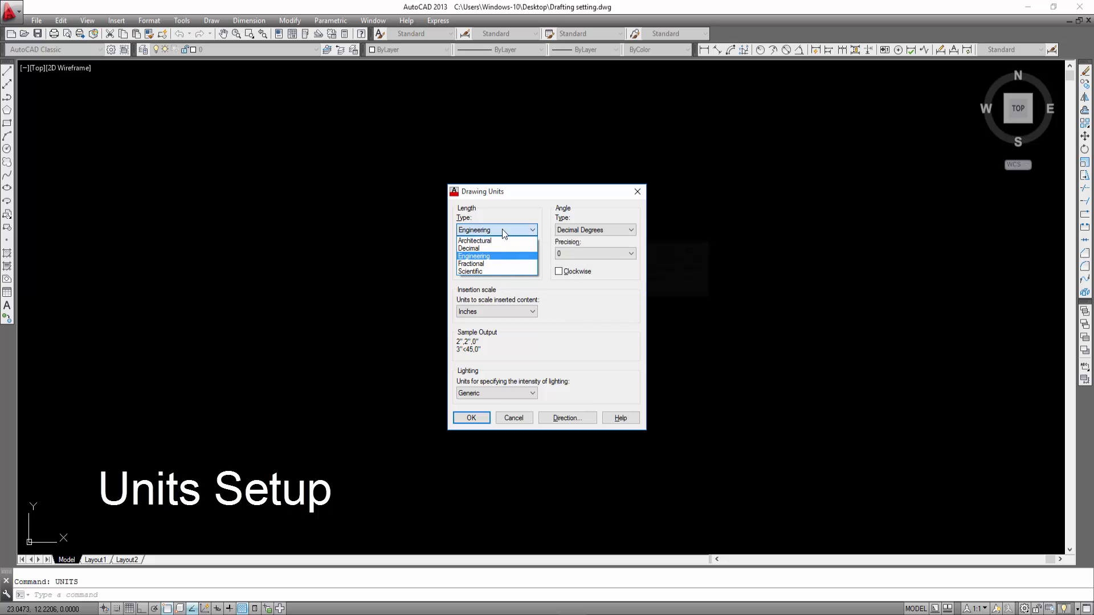
click(490, 234)
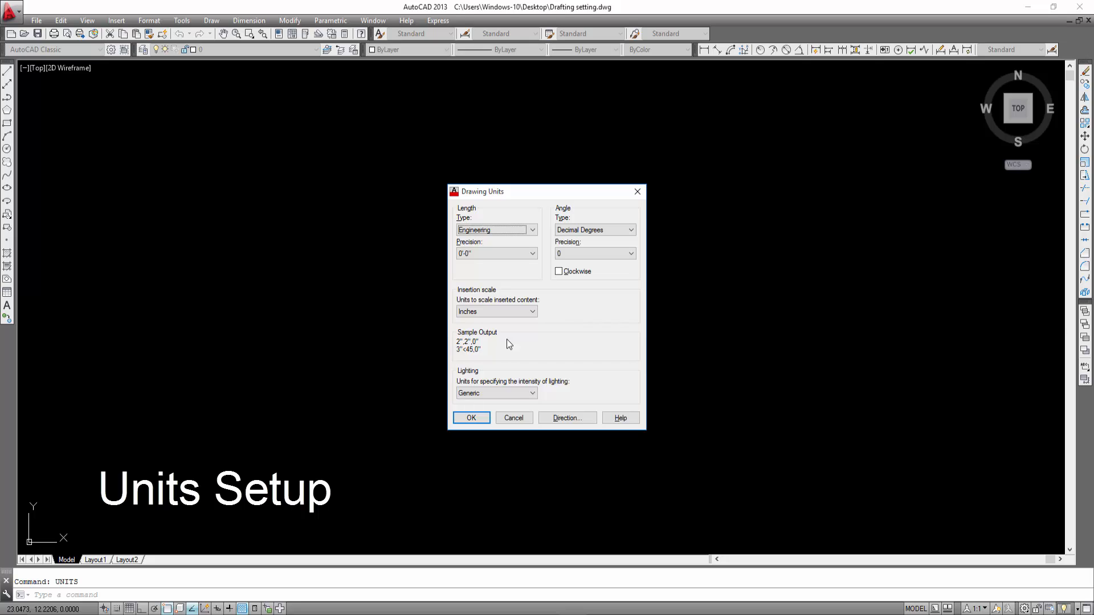
Step: Try the Fractional length type, followed by the Scientific length type
click(508, 233)
click(488, 264)
click(516, 229)
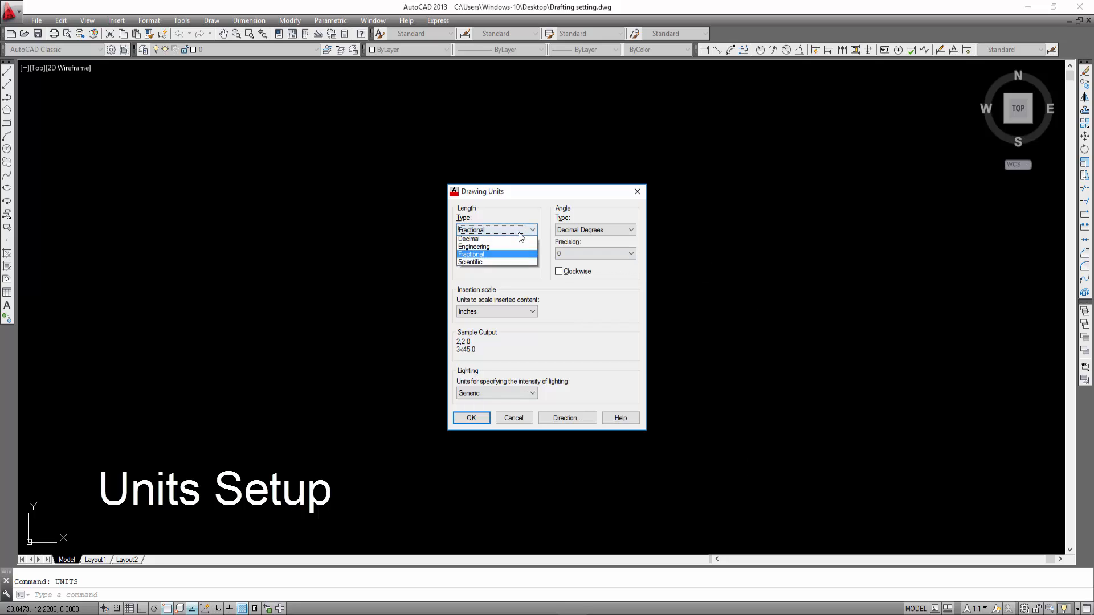
click(483, 273)
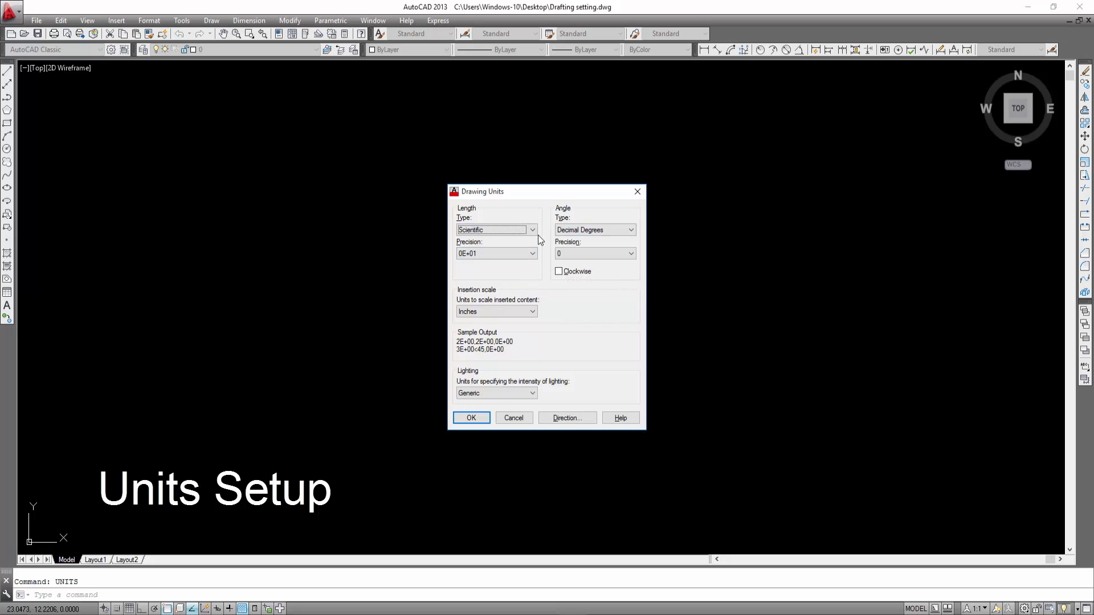
Step: Set the length type of the drawing units back to Engineering, keeping the 0'-0" precision
click(519, 230)
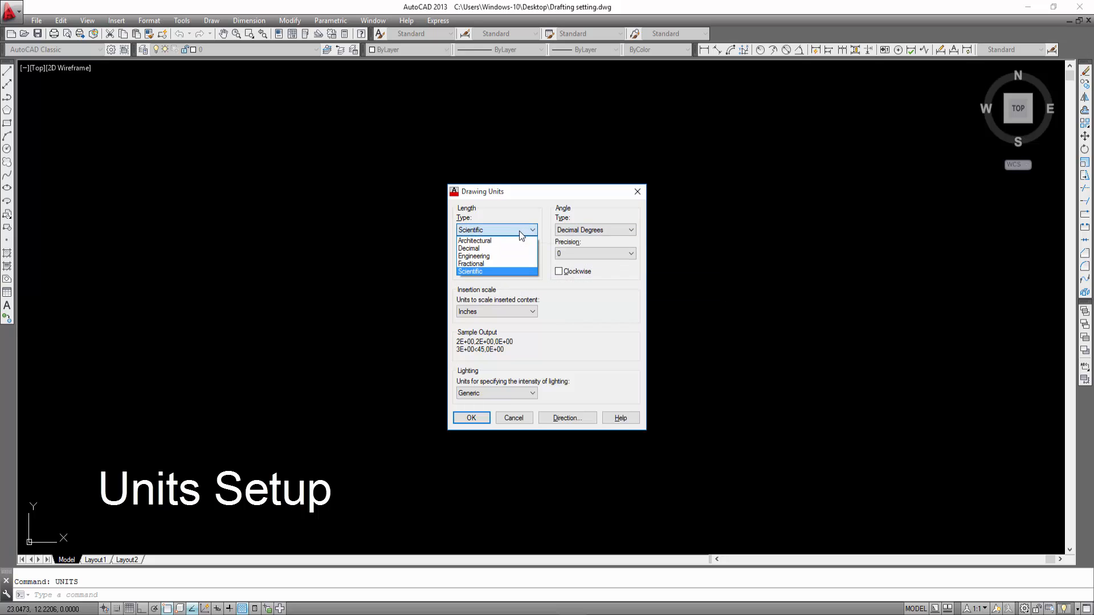
click(489, 257)
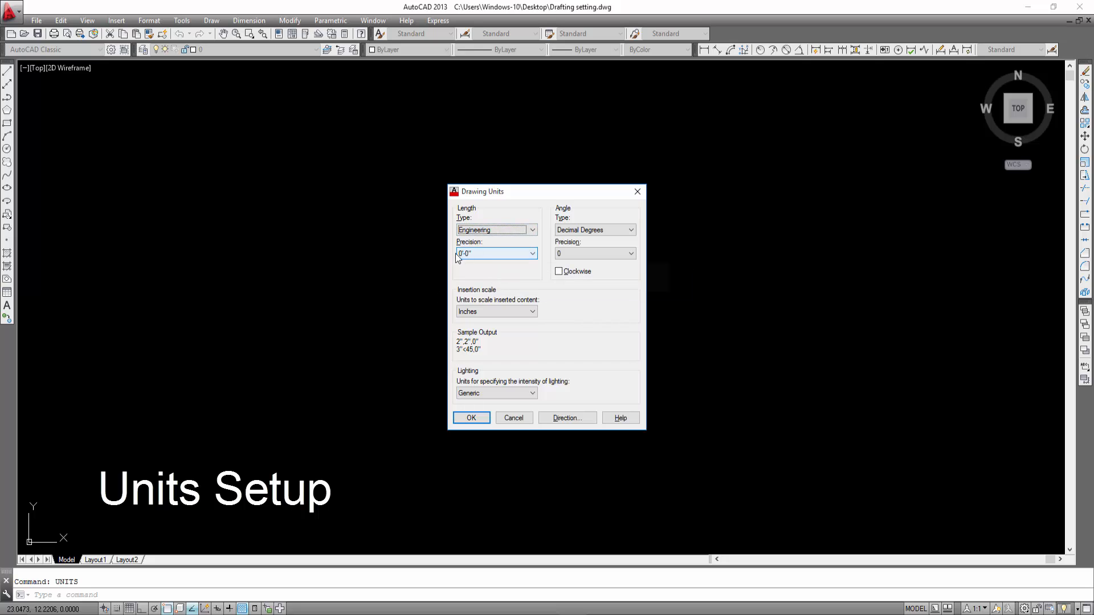
click(469, 257)
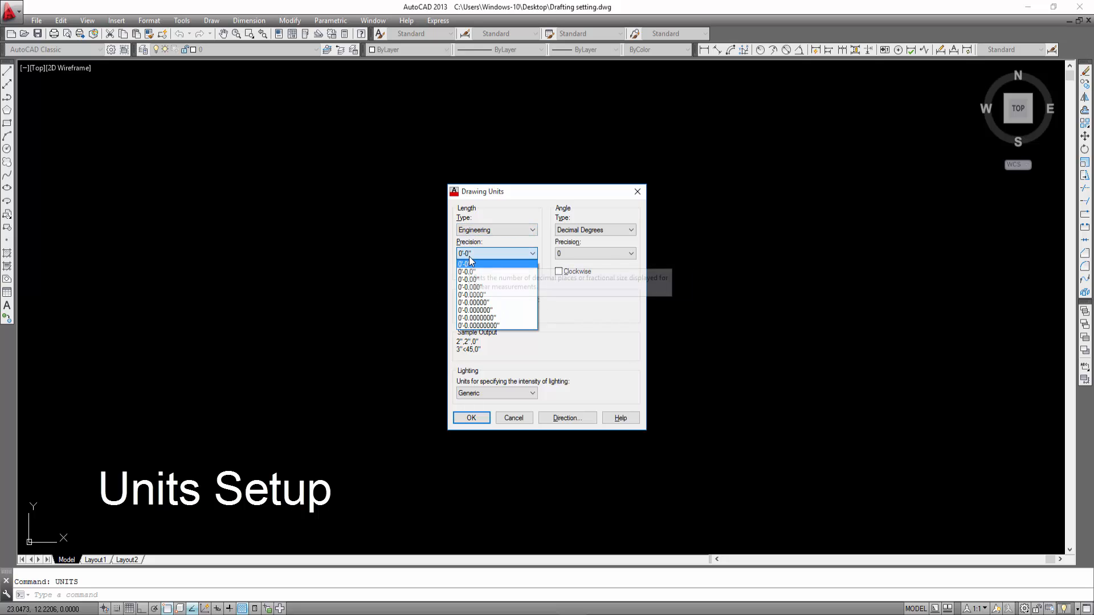
click(469, 258)
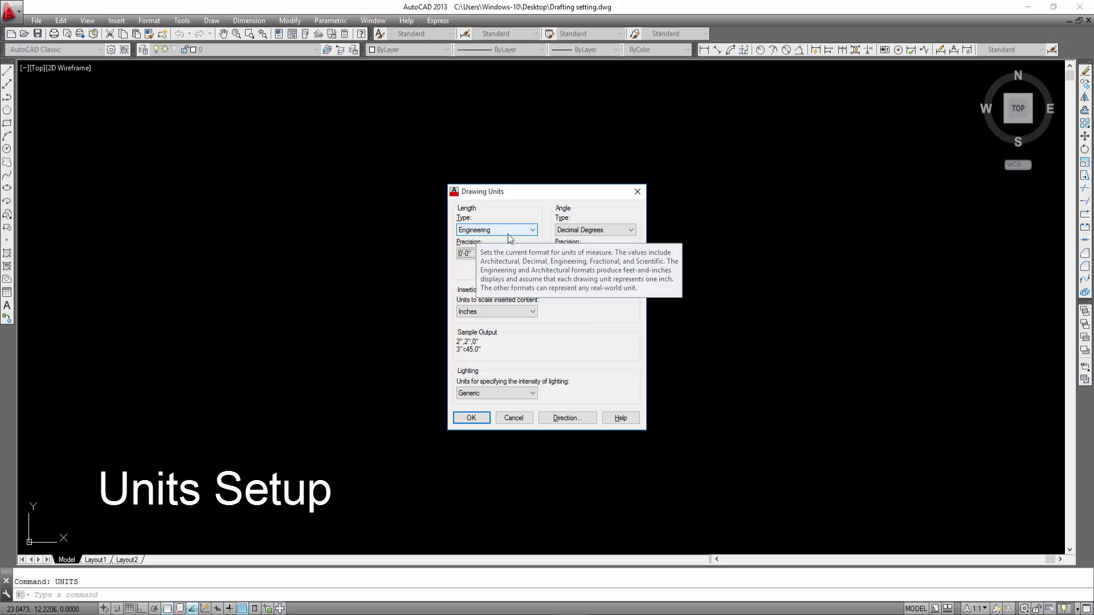
Step: Choose Inches as the unit for scaling inserted content
click(484, 312)
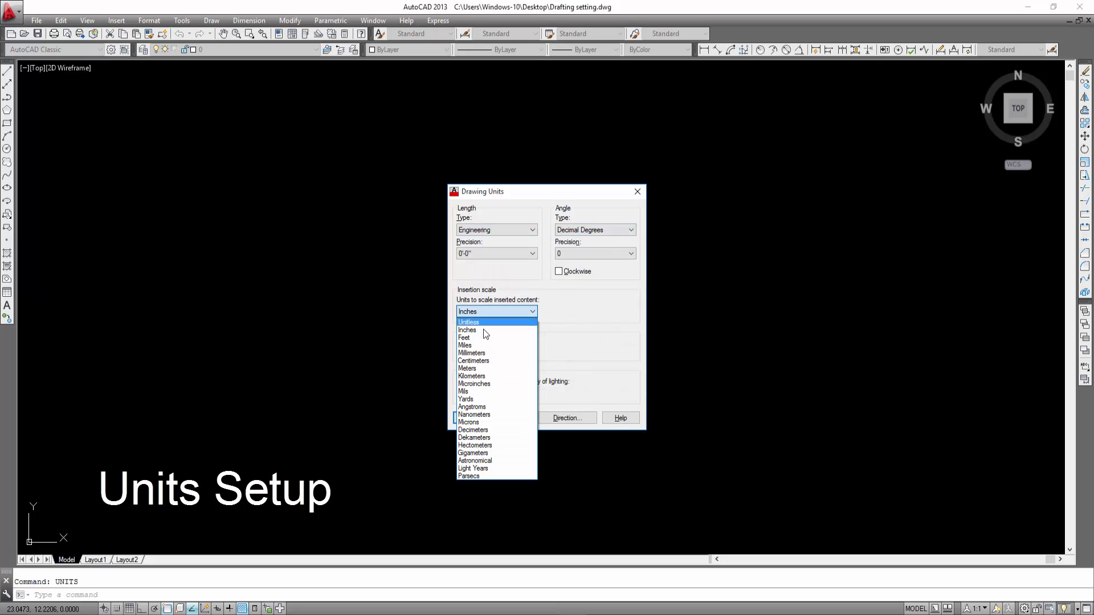
click(483, 329)
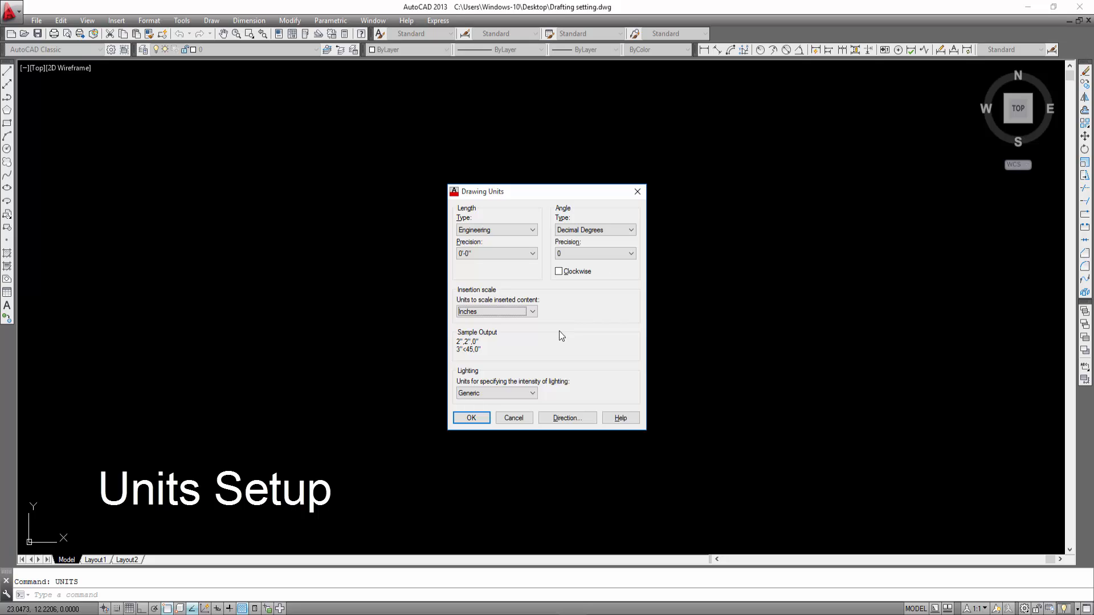
click(481, 312)
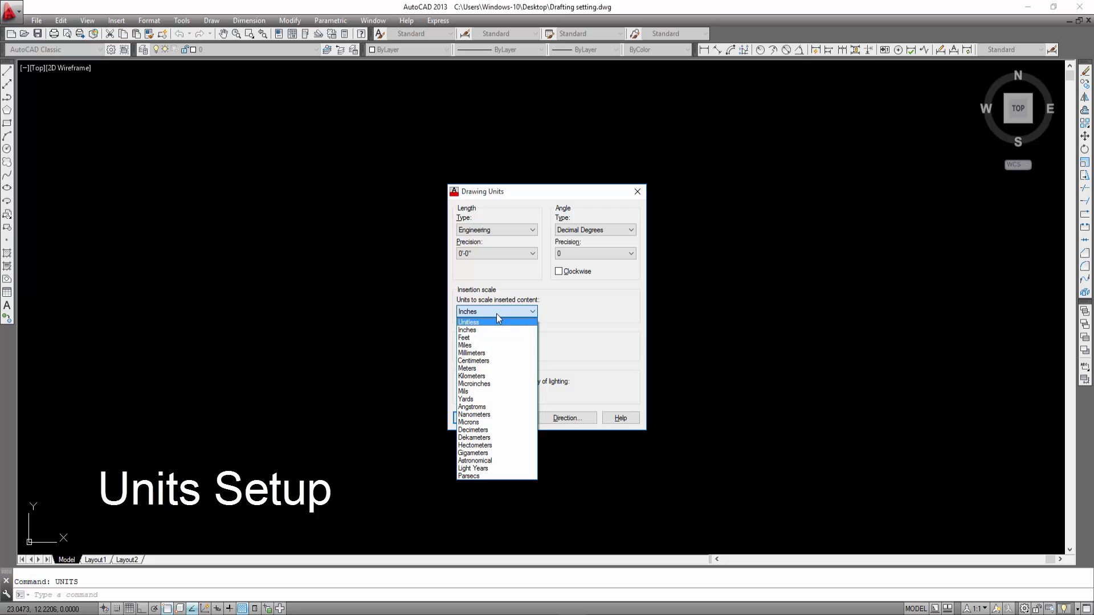
click(578, 321)
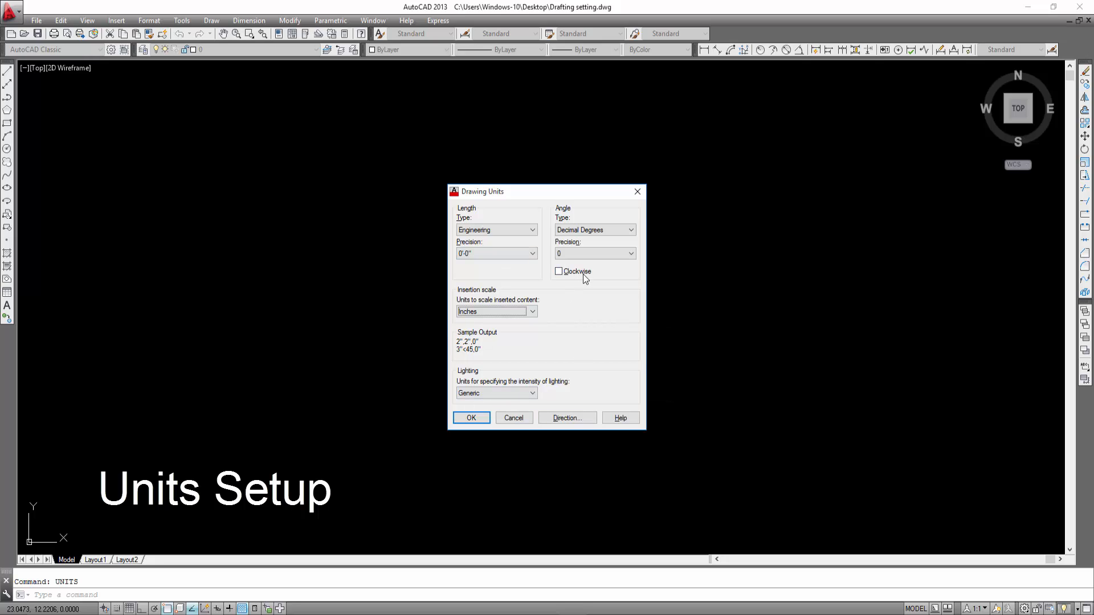
Step: Keep Decimal Degrees as the angle type and accept the drawing units settings
click(578, 230)
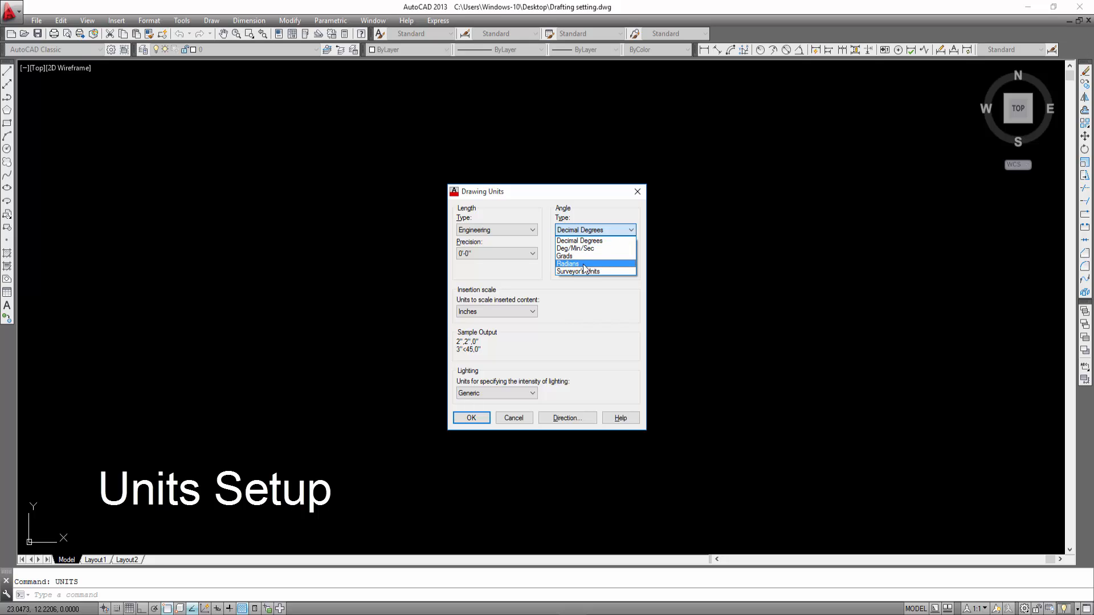
click(583, 230)
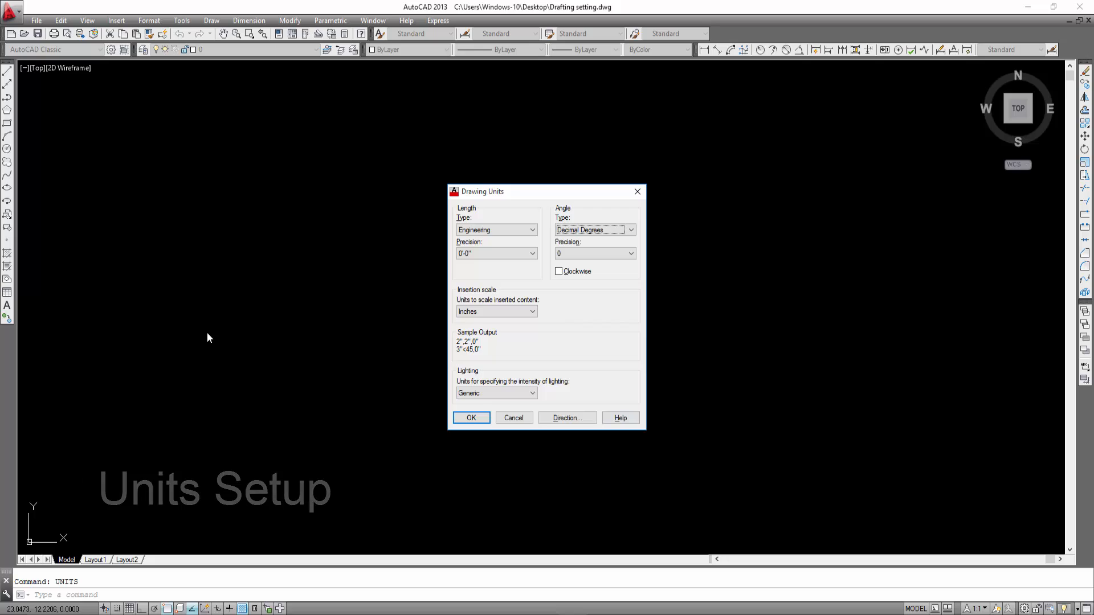
click(468, 418)
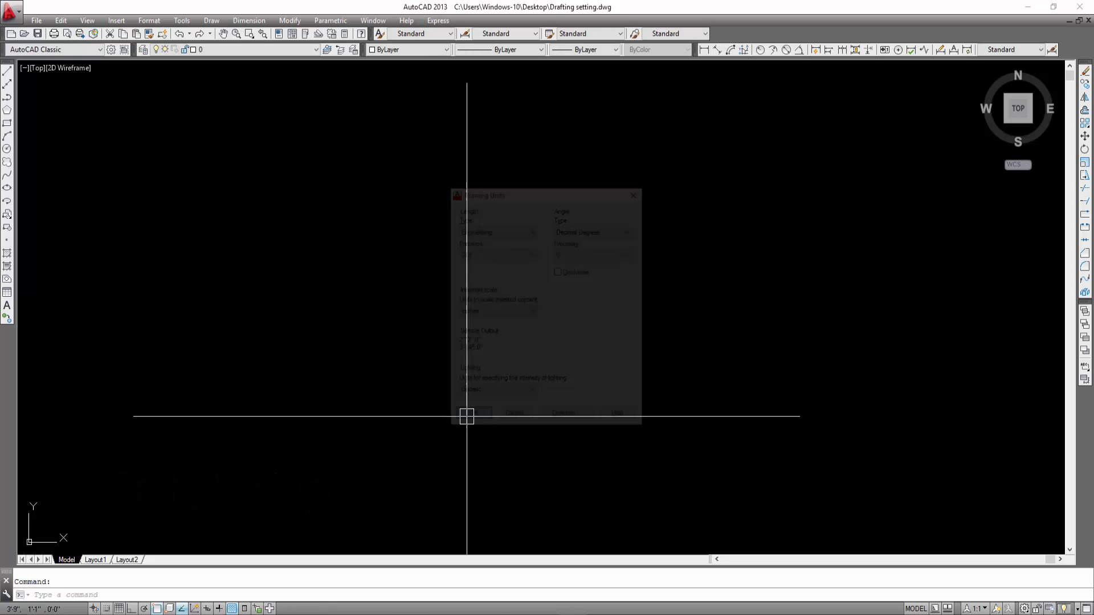
key(Escape)
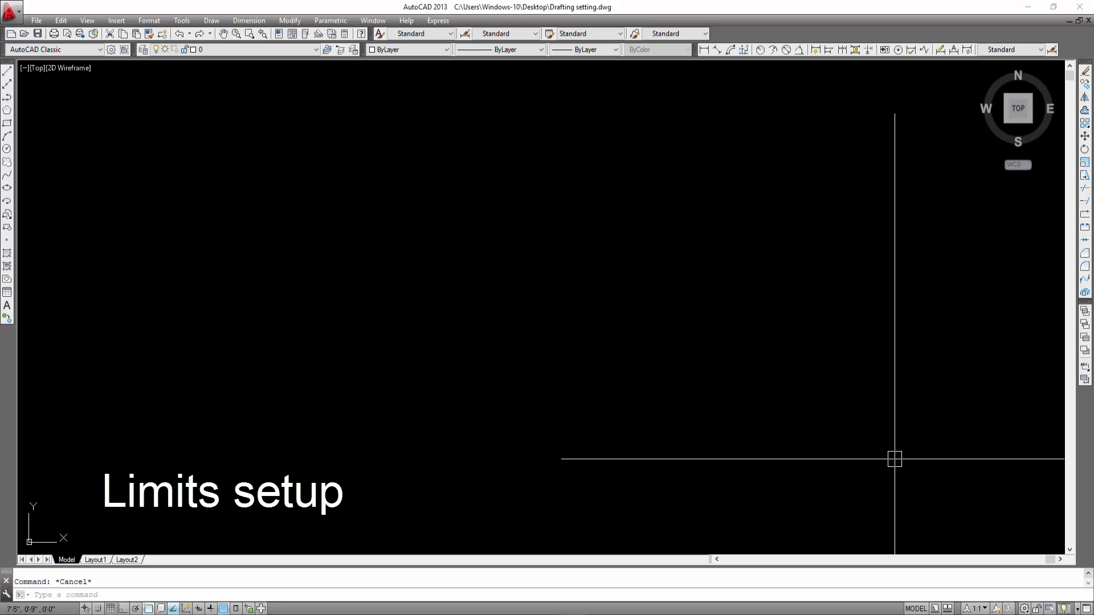
Step: Set the model space limits with the LIMITS command, accepting the default lower left corner and entering 100',100' as the upper right corner
text(LIMIts)
key(Return)
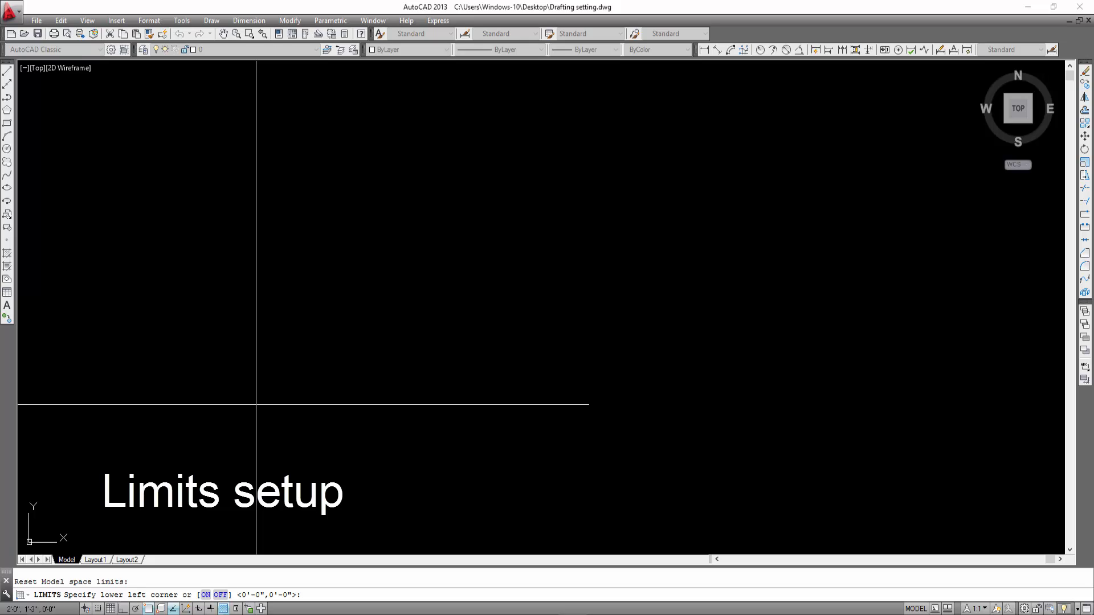
key(Return)
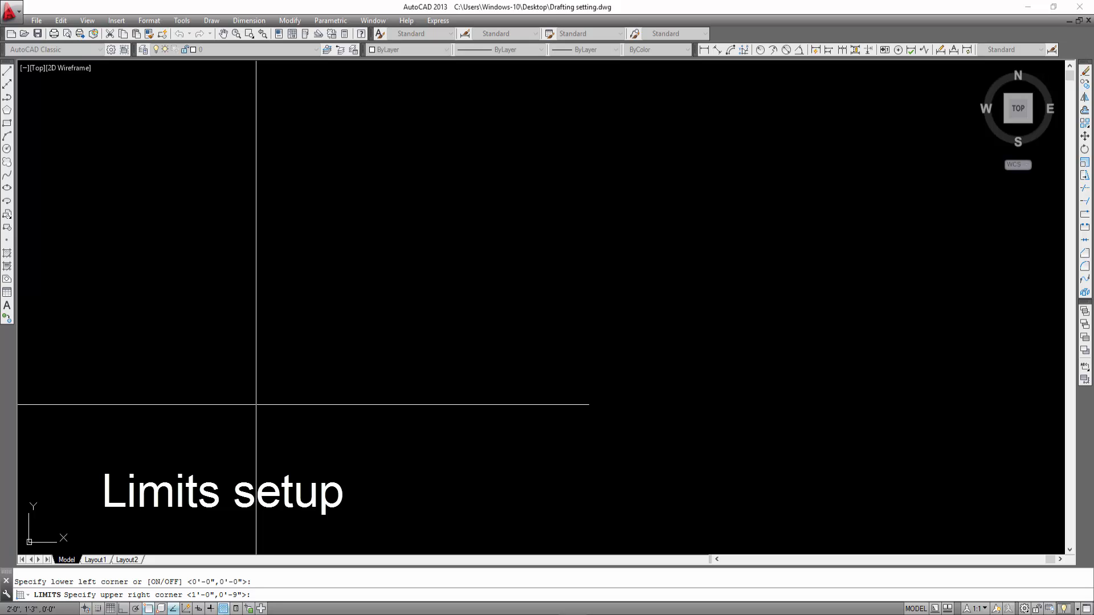
text(100',10)
key(BackSpace)
text(00')
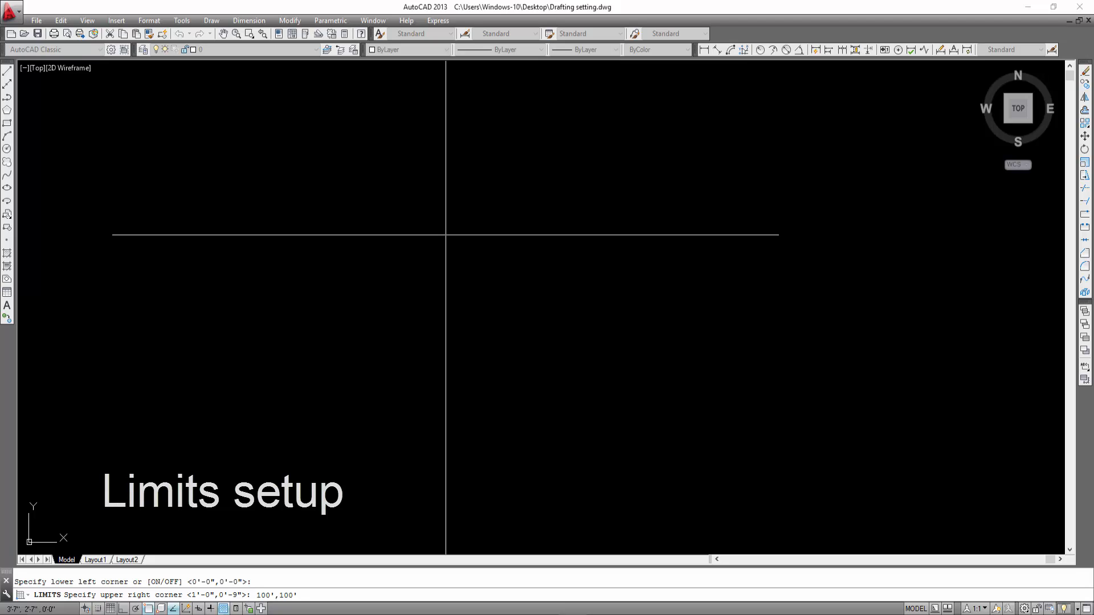
key(Return)
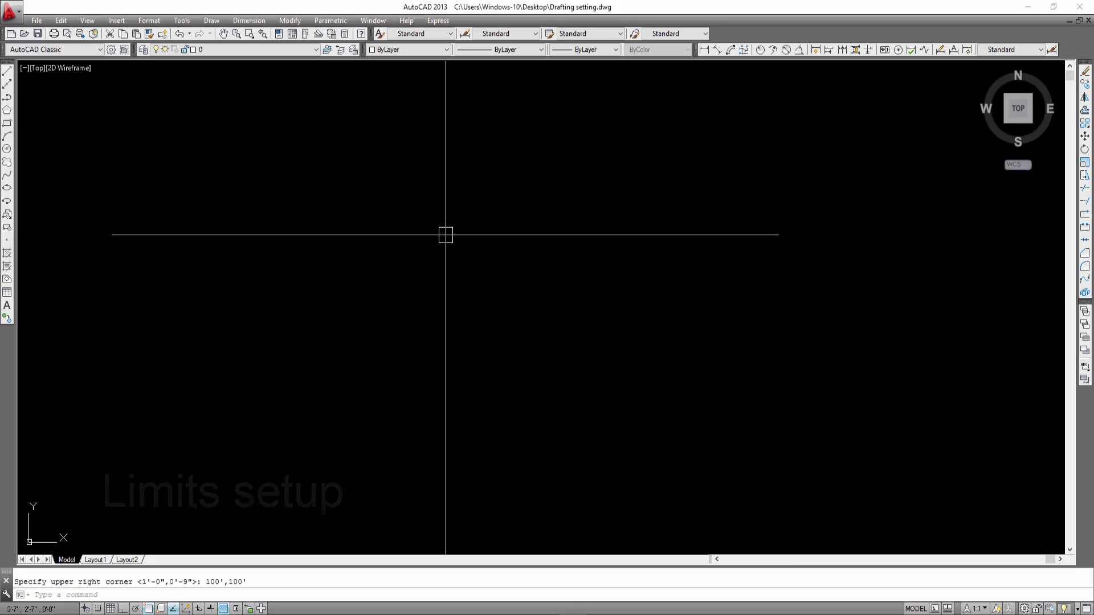
Step: Zoom to the whole drawing area with the All option of the ZOOM command
text(z)
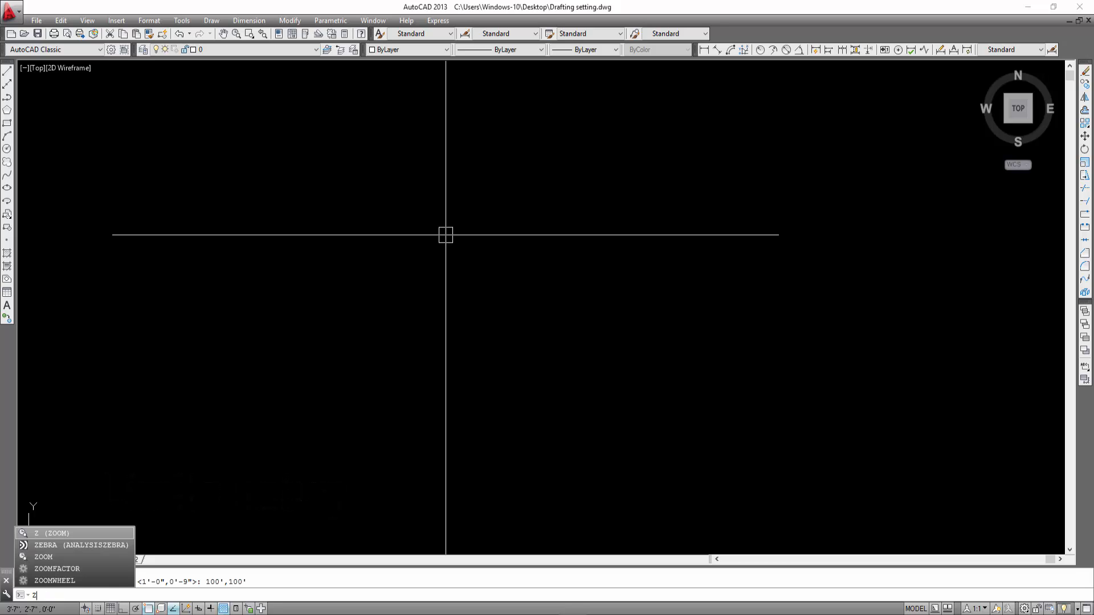
key(Escape)
text(zo)
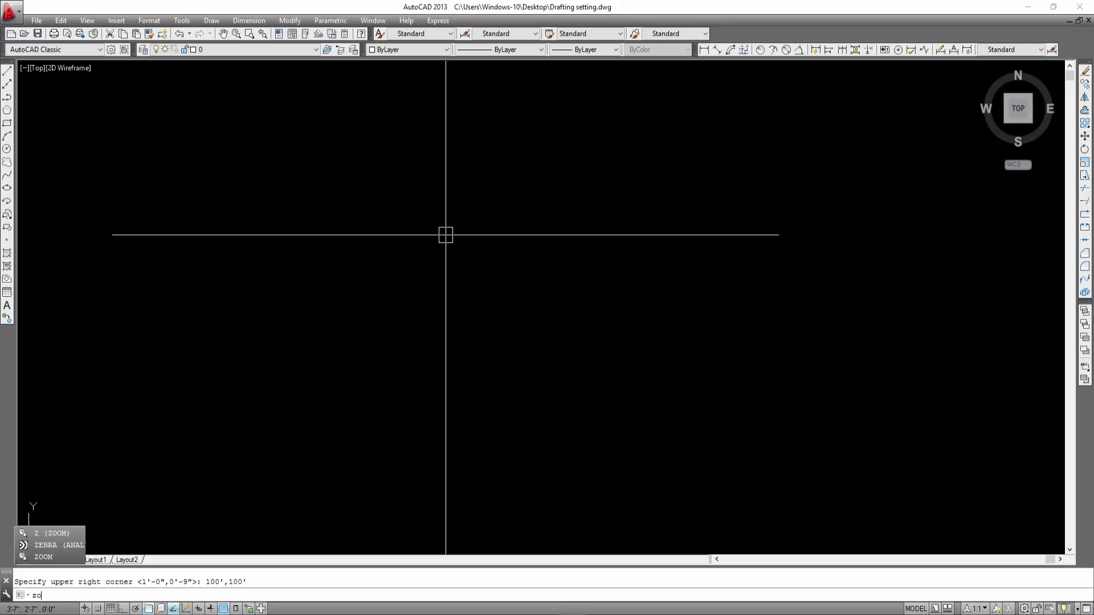
text(om)
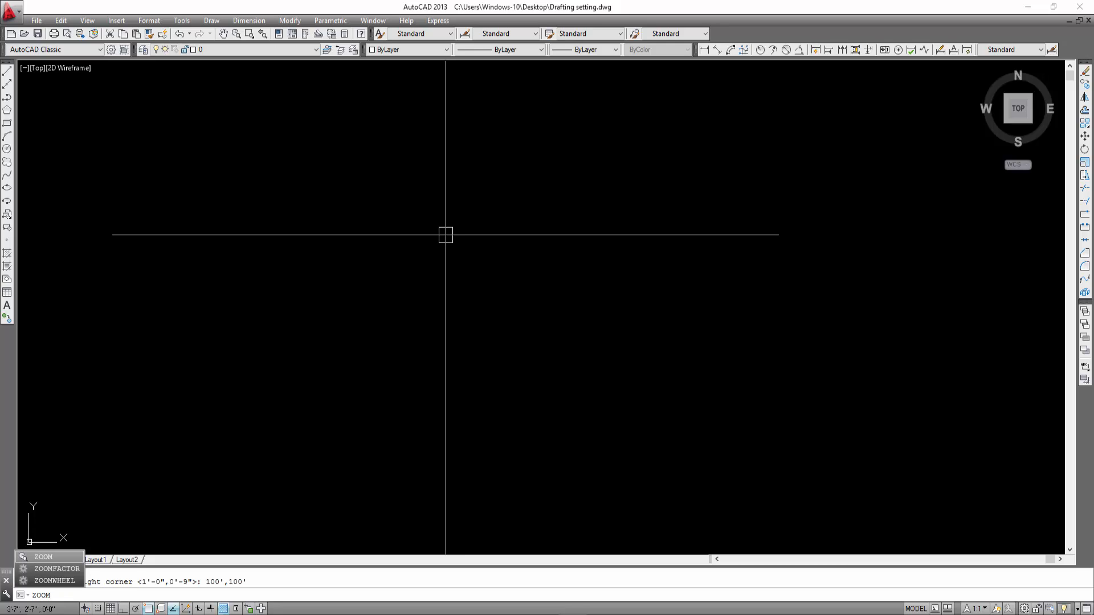
key(Return)
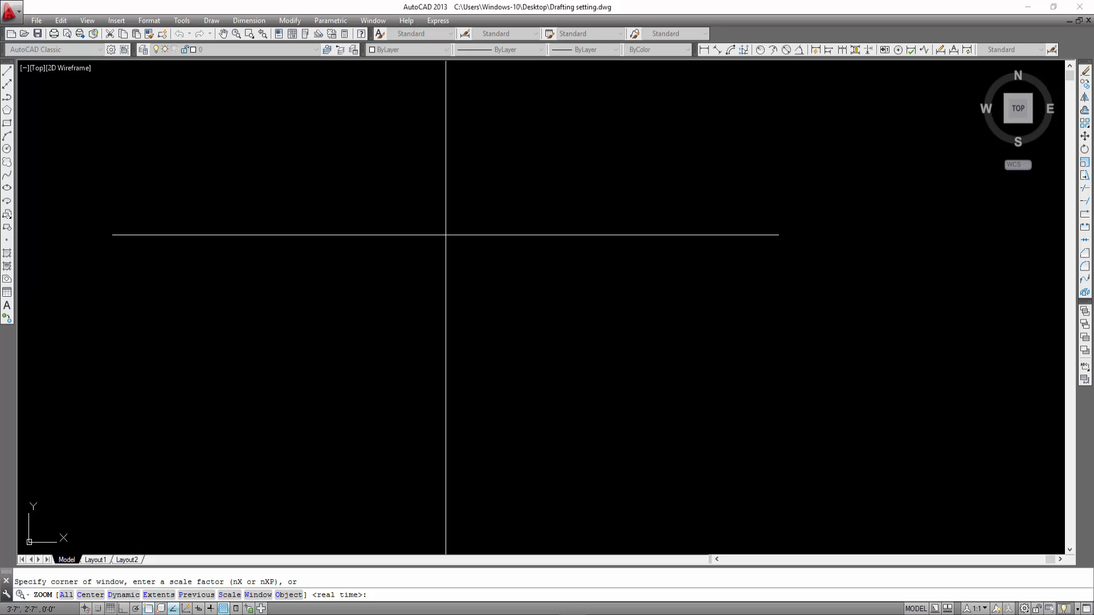
key(Return)
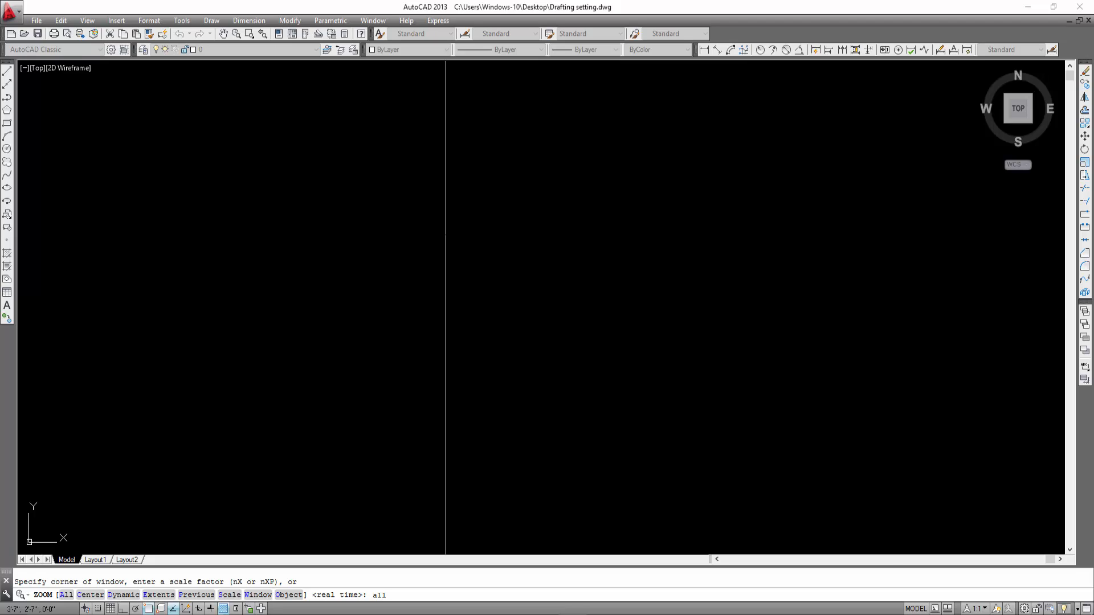
Step: Open the drafting settings and leave both Snap and Grid switched off
key(Escape)
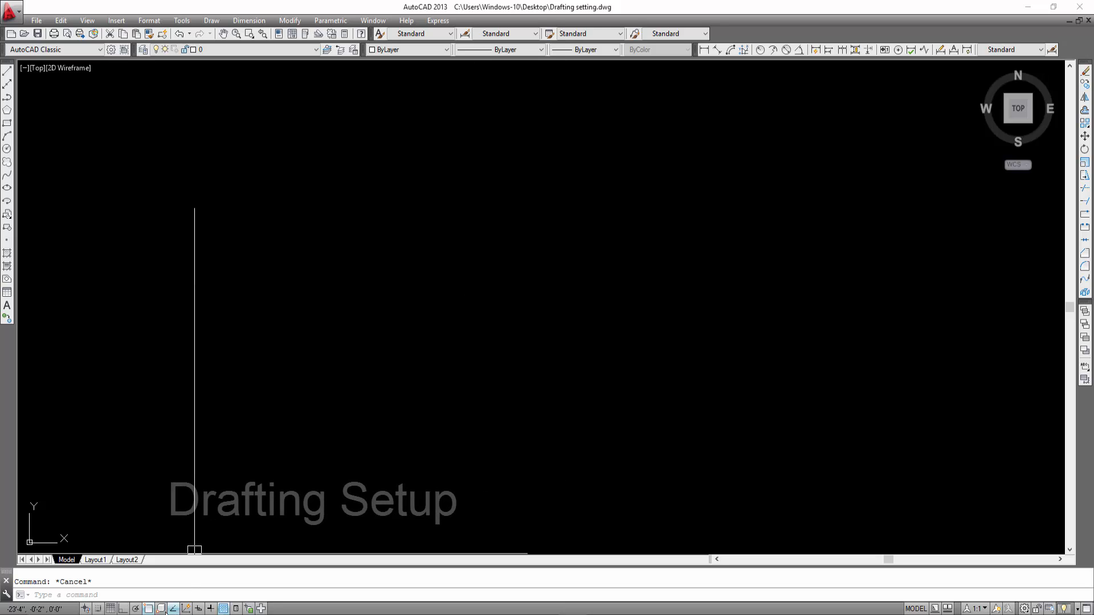
right_click(173, 608)
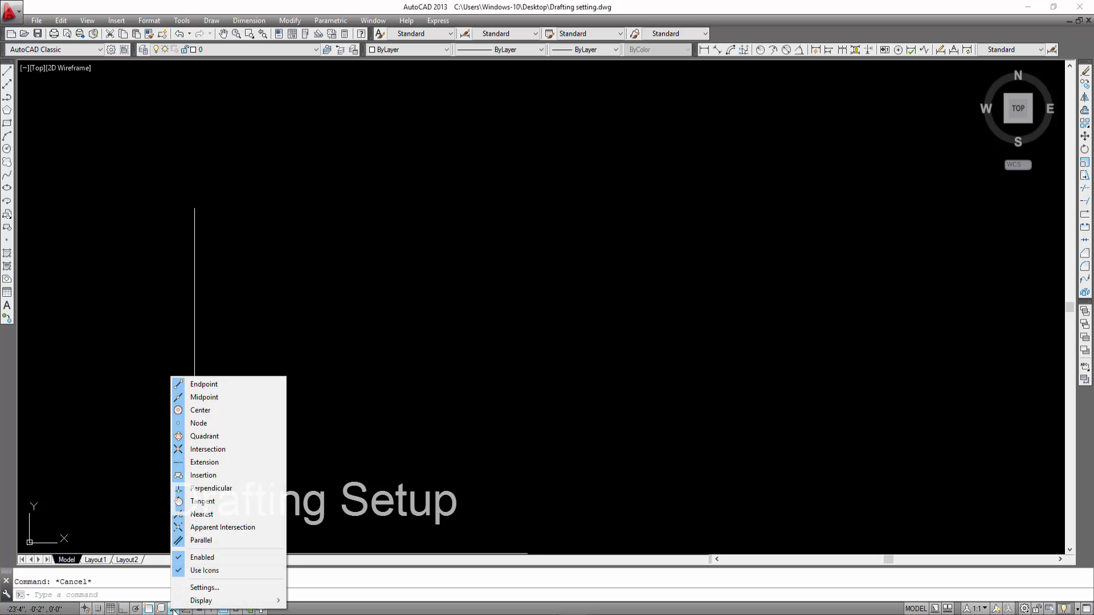
click(208, 587)
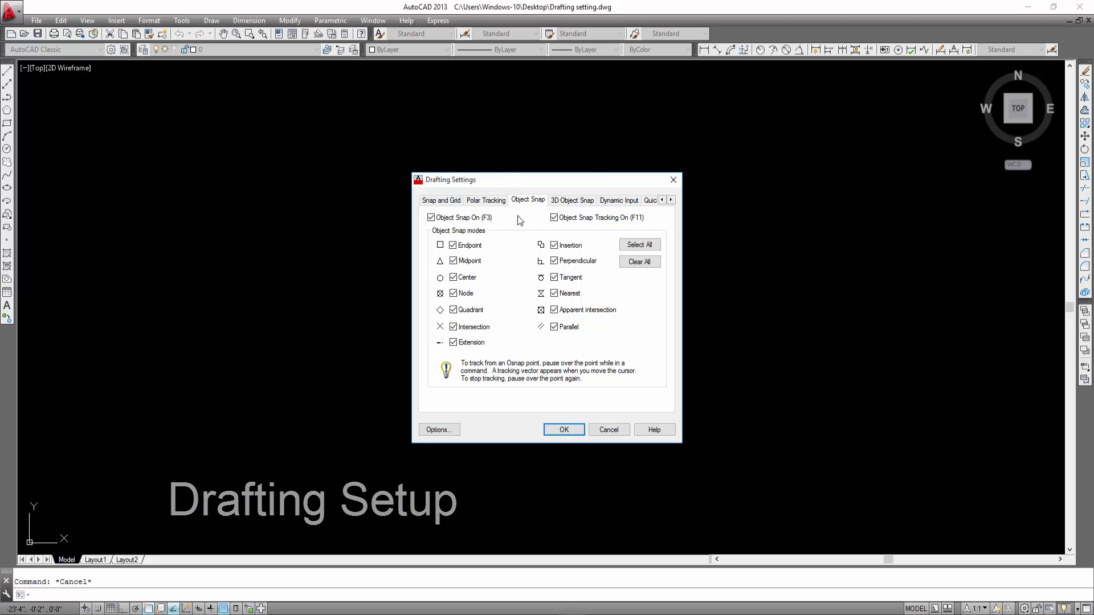
click(444, 202)
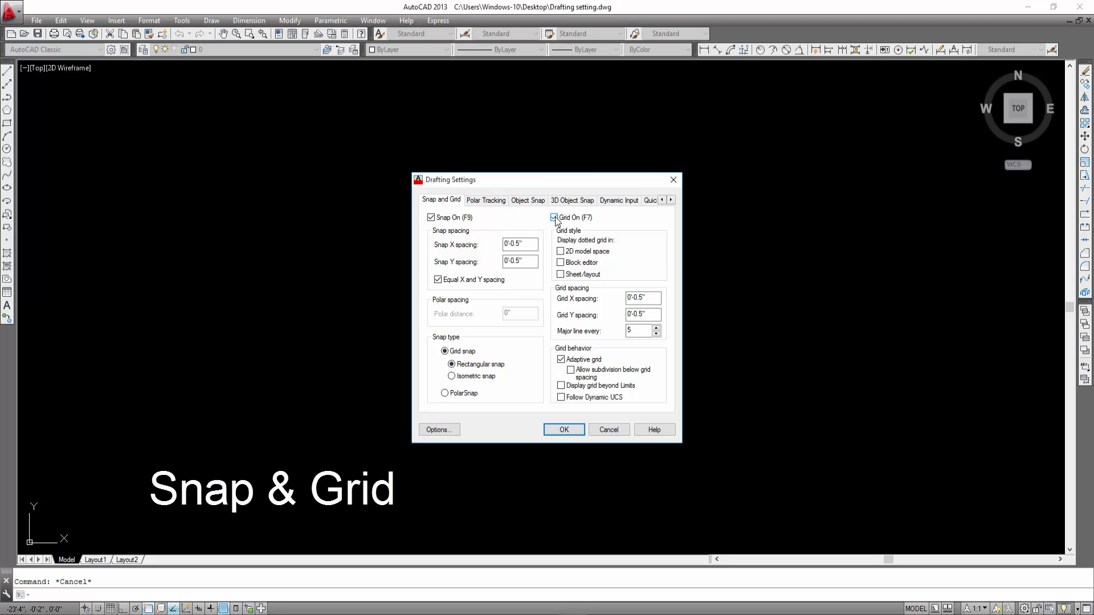
click(446, 222)
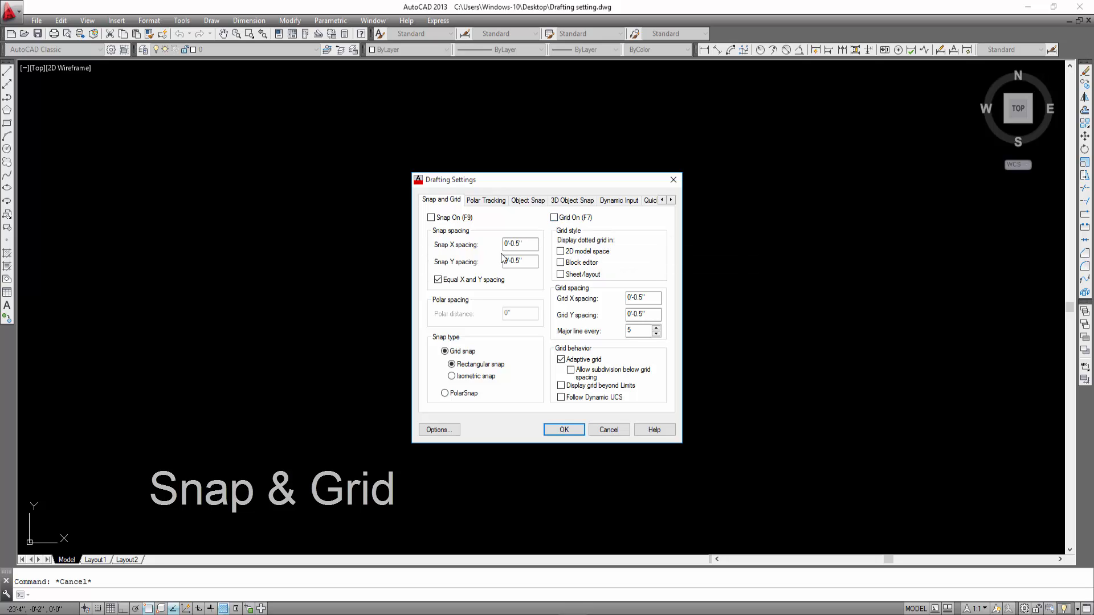
Step: Turn on Polar Tracking with a 90-degree increment angle and accept the drafting settings
click(471, 201)
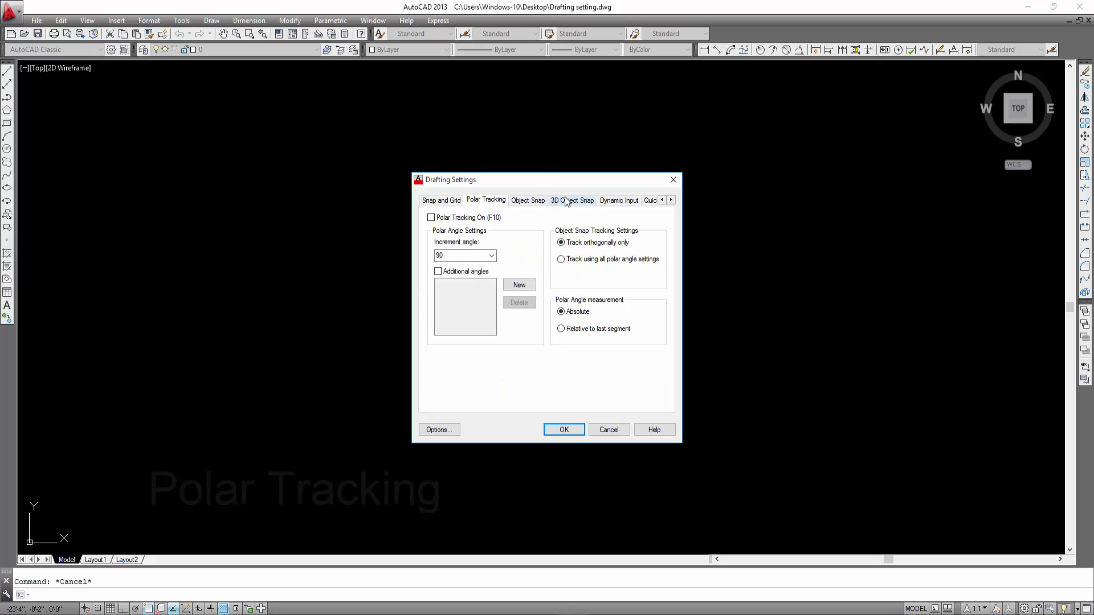
drag(546, 180, 650, 180)
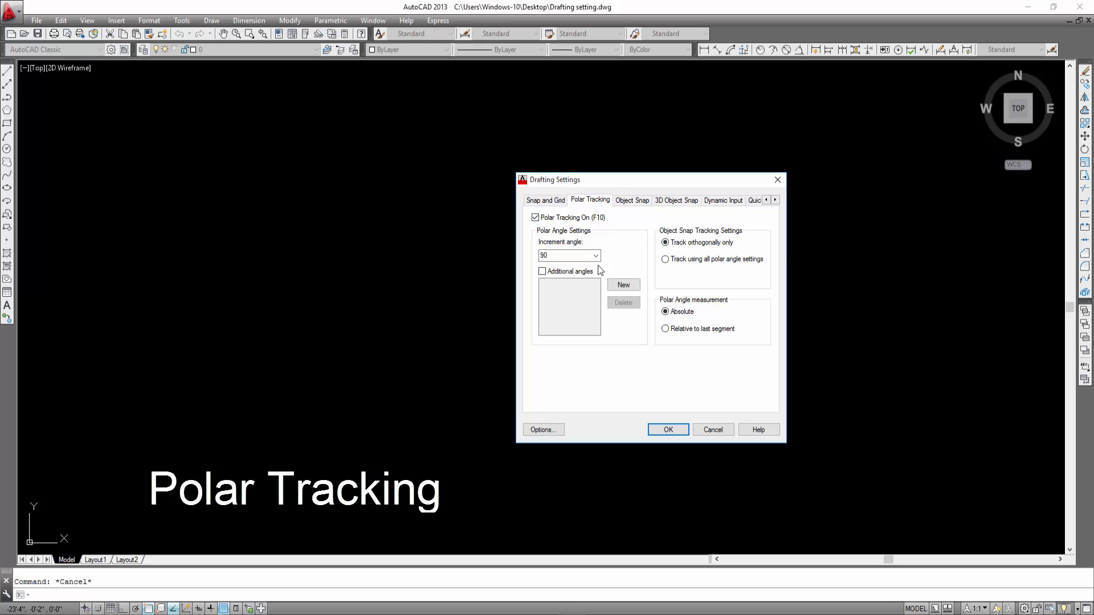
click(668, 430)
Step: Draw a single freehand diagonal line rising to the right in the middle of the drawing area
click(7, 71)
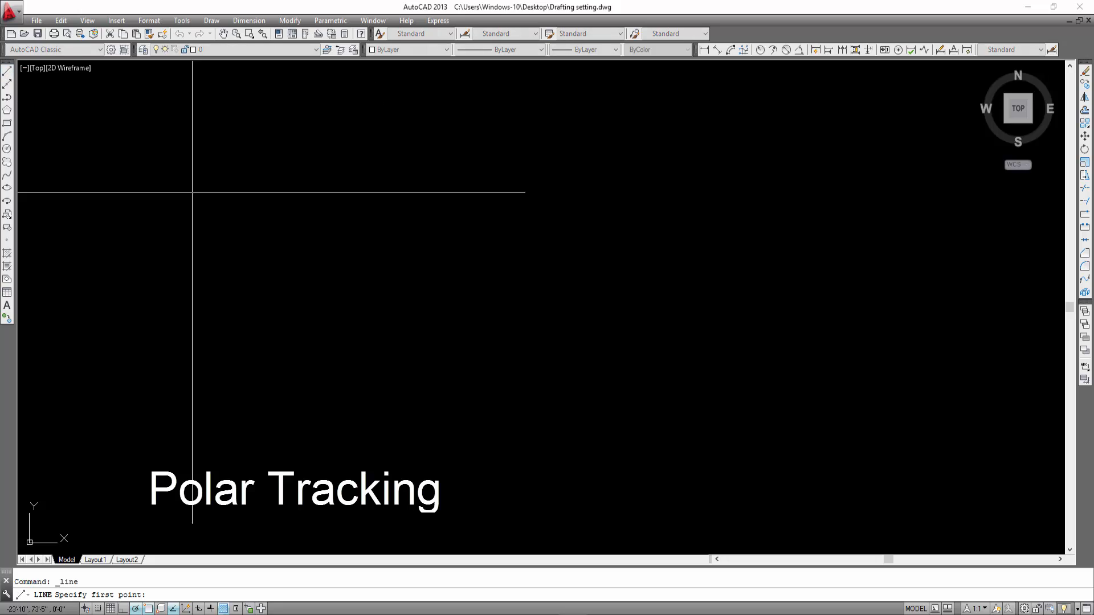
click(406, 346)
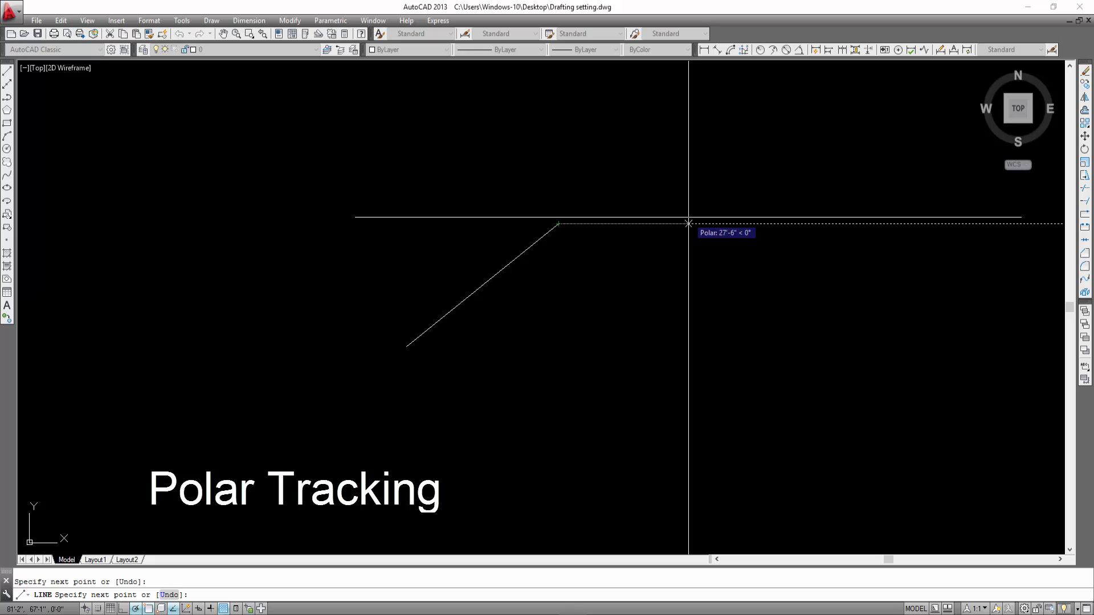
key(Return)
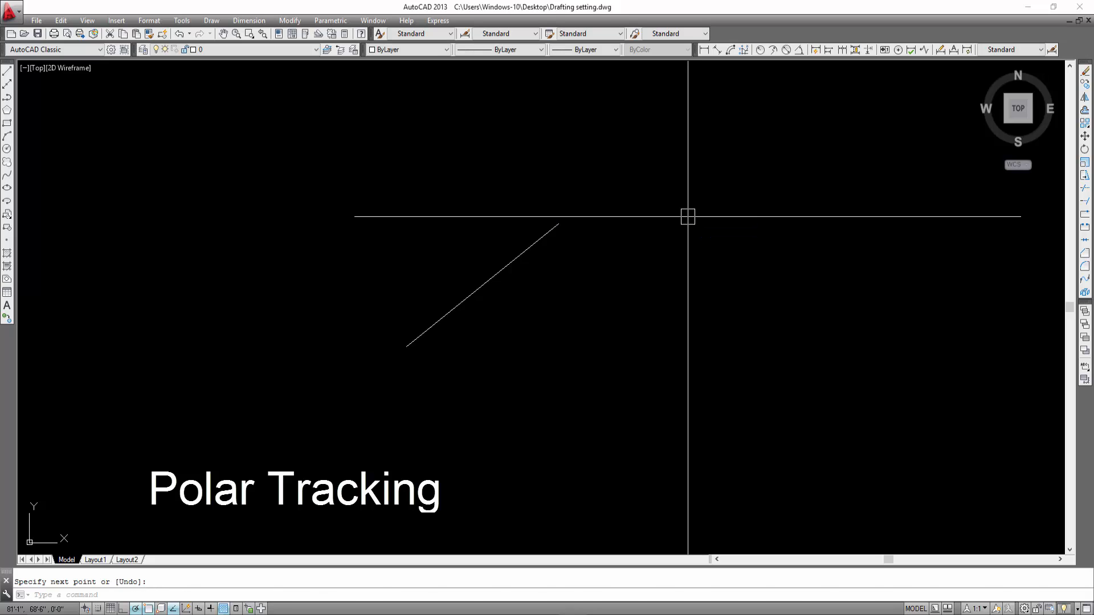
Step: Draw a separate horizontal line with Ortho on, to the right of the diagonal line and level with its upper end
click(6, 72)
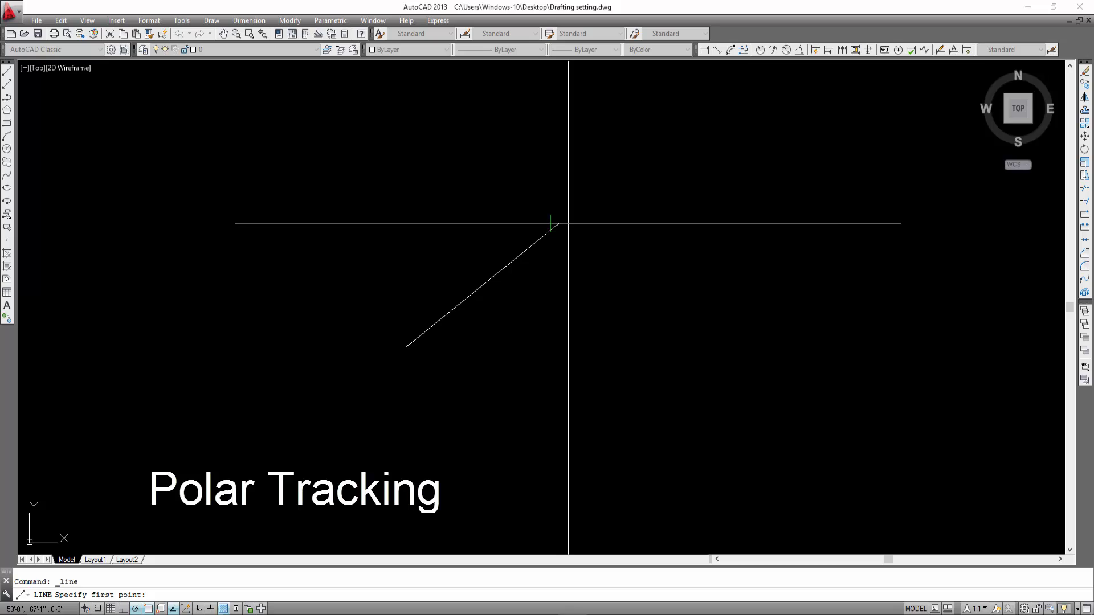
click(689, 224)
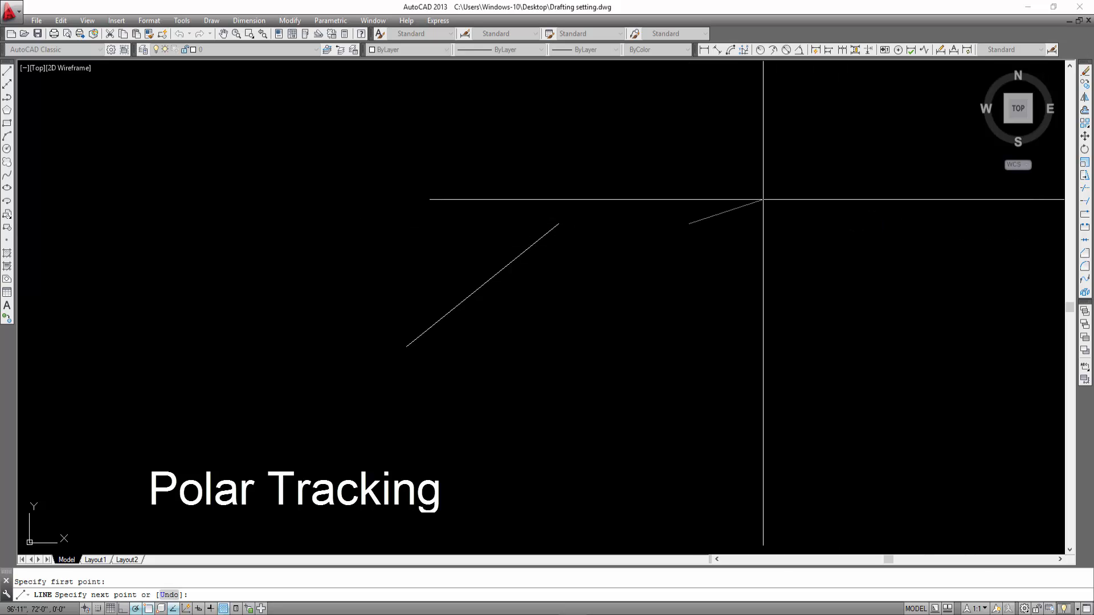
key(F8)
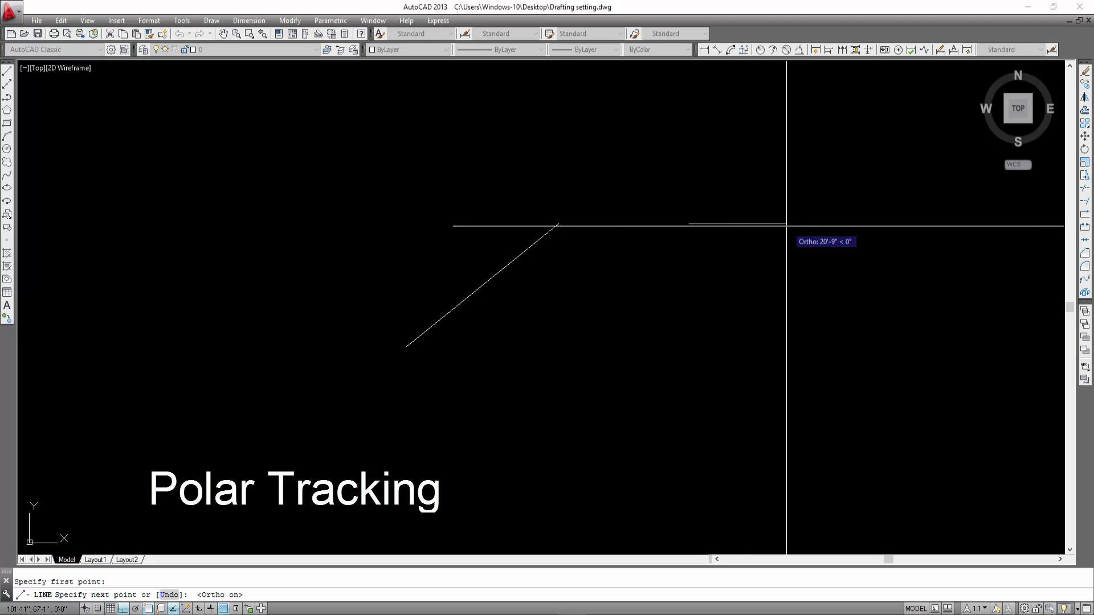
click(807, 223)
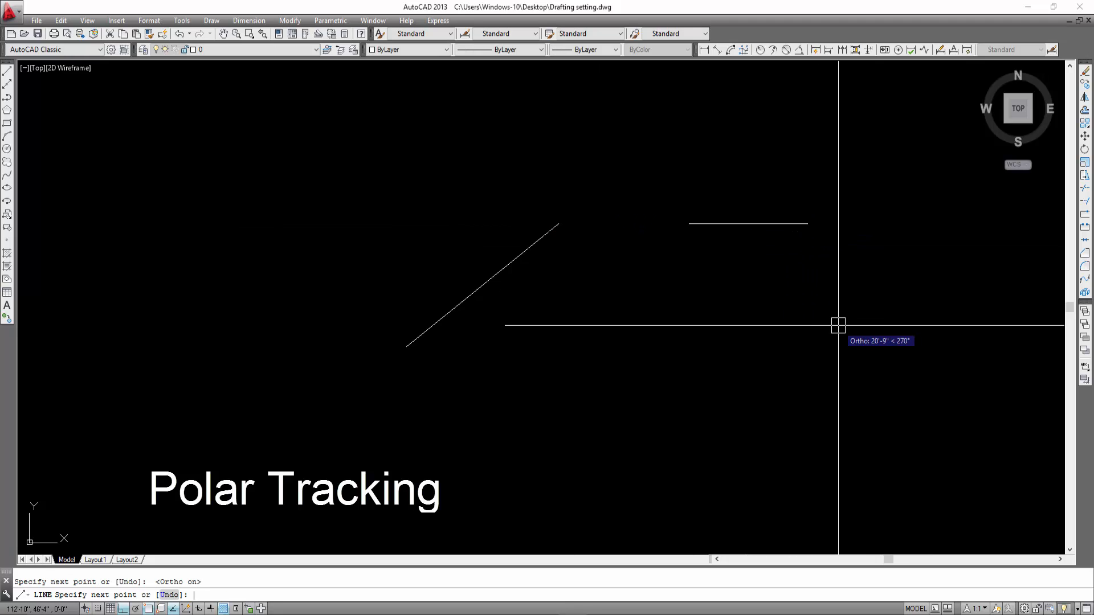
key(Return)
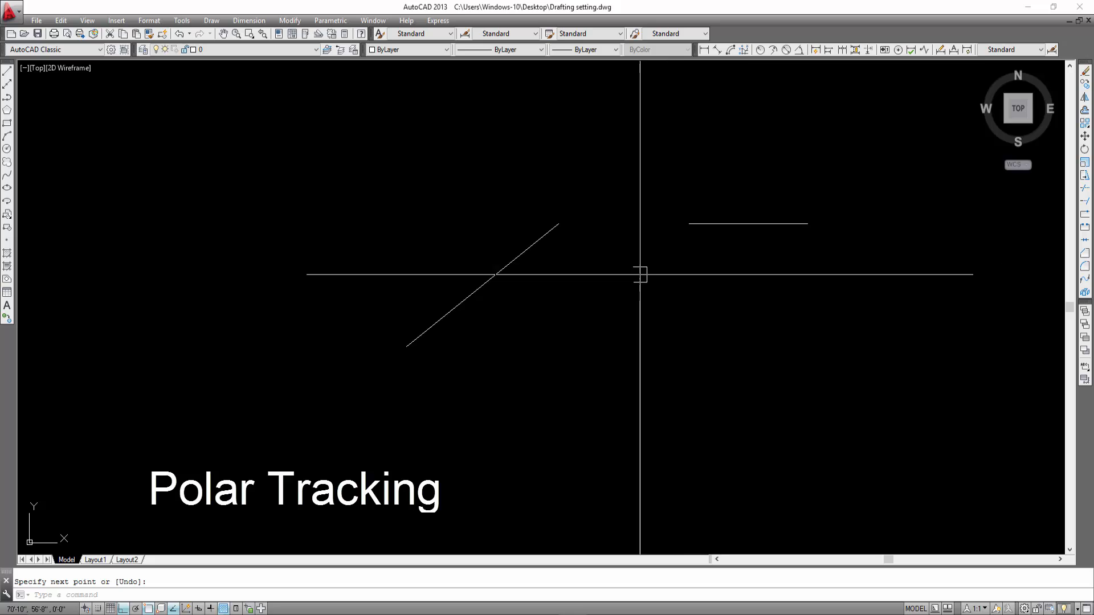
scroll(664, 293, down, 2)
mouse_move(698, 287)
middle_down()
mouse_move(587, 344)
mouse_move(630, 333)
mouse_move(489, 330)
middle_up()
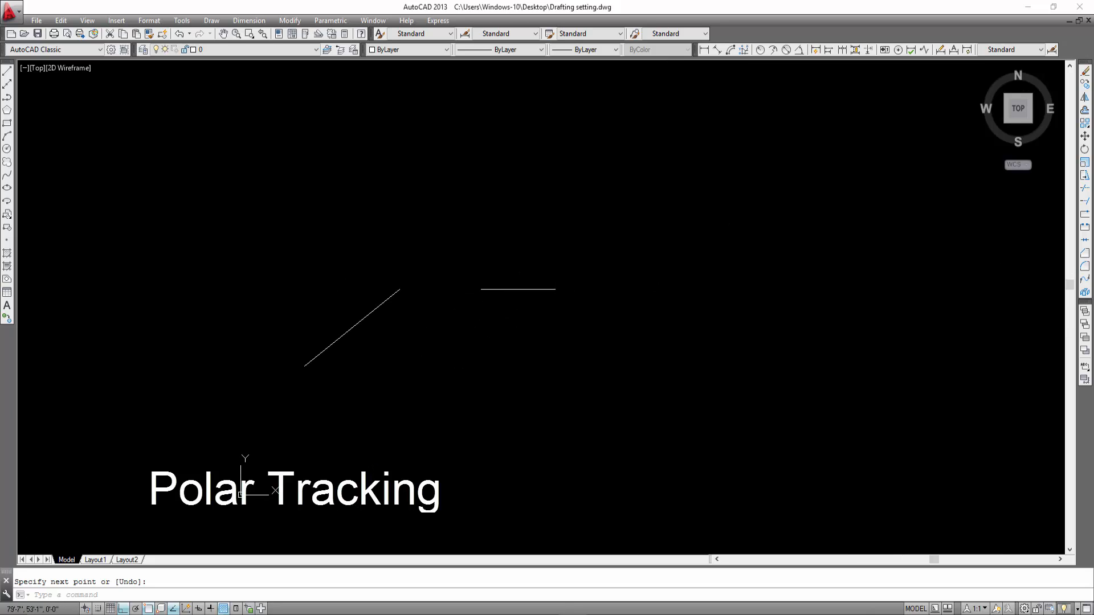
scroll(504, 329, up, 4)
mouse_move(581, 321)
middle_down()
mouse_move(622, 321)
mouse_move(603, 330)
middle_up()
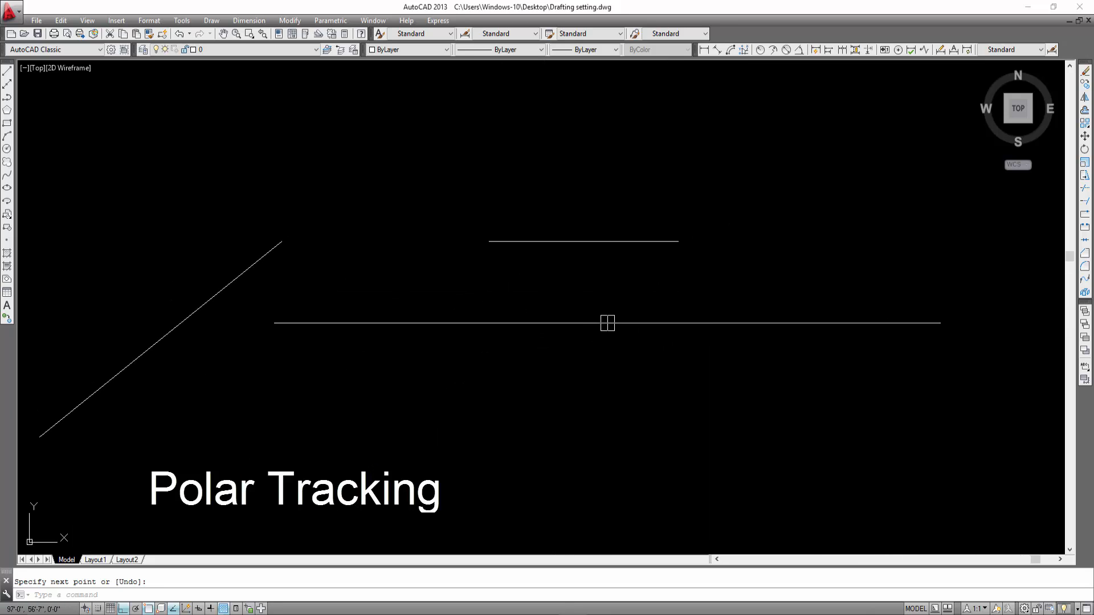
key(Escape)
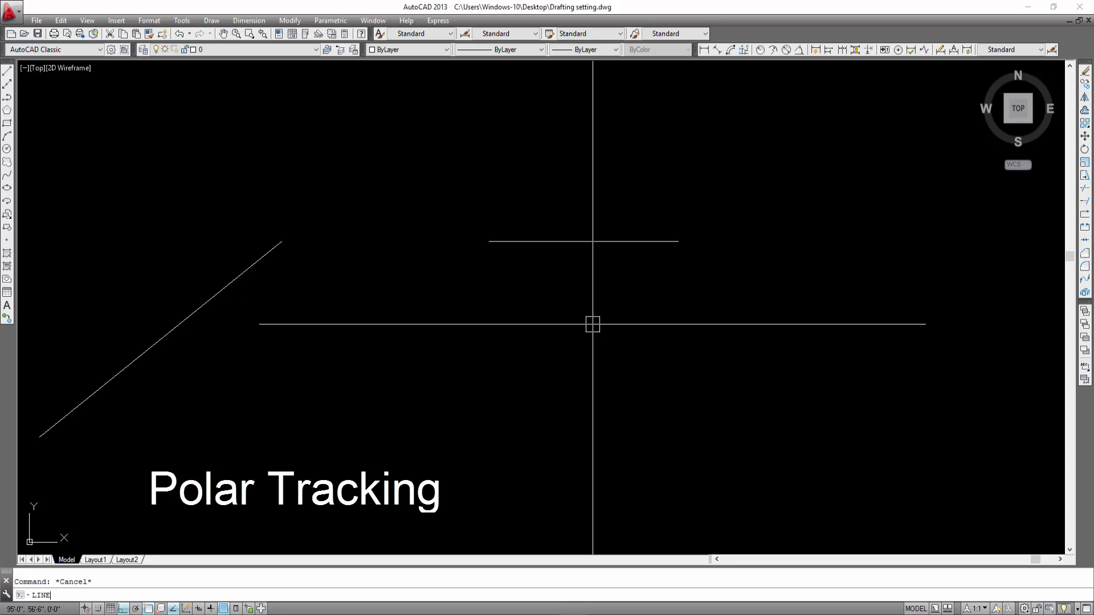
key(Escape)
text(ZOO)
key(Up)
key(Up)
Step: Turn Polar Tracking on and set its increment angle to 45 degrees in the drafting settings
right_click(124, 609)
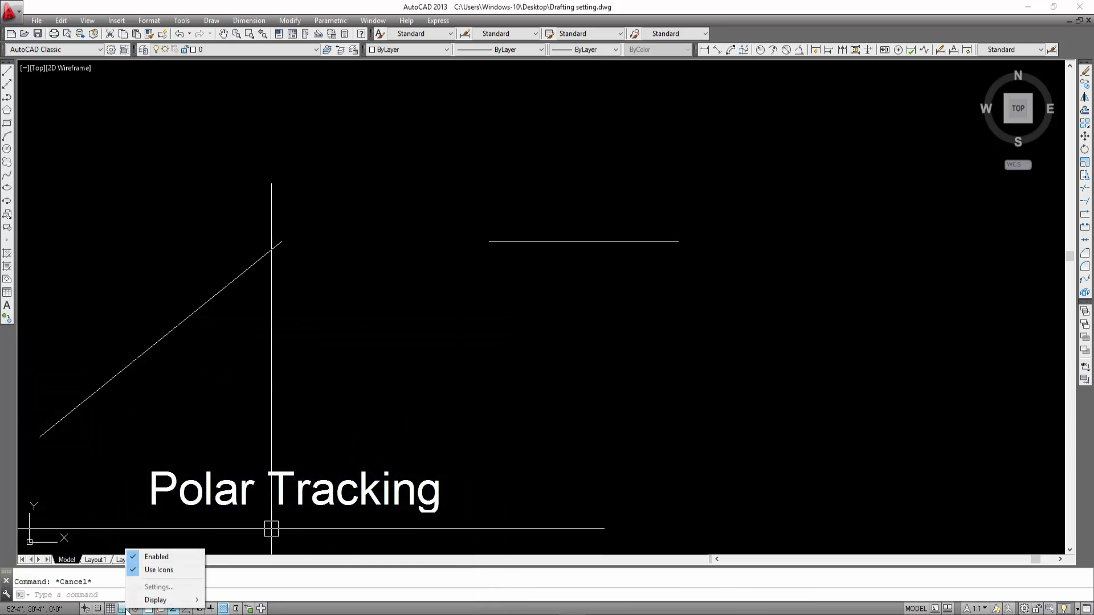
right_click(173, 609)
click(209, 589)
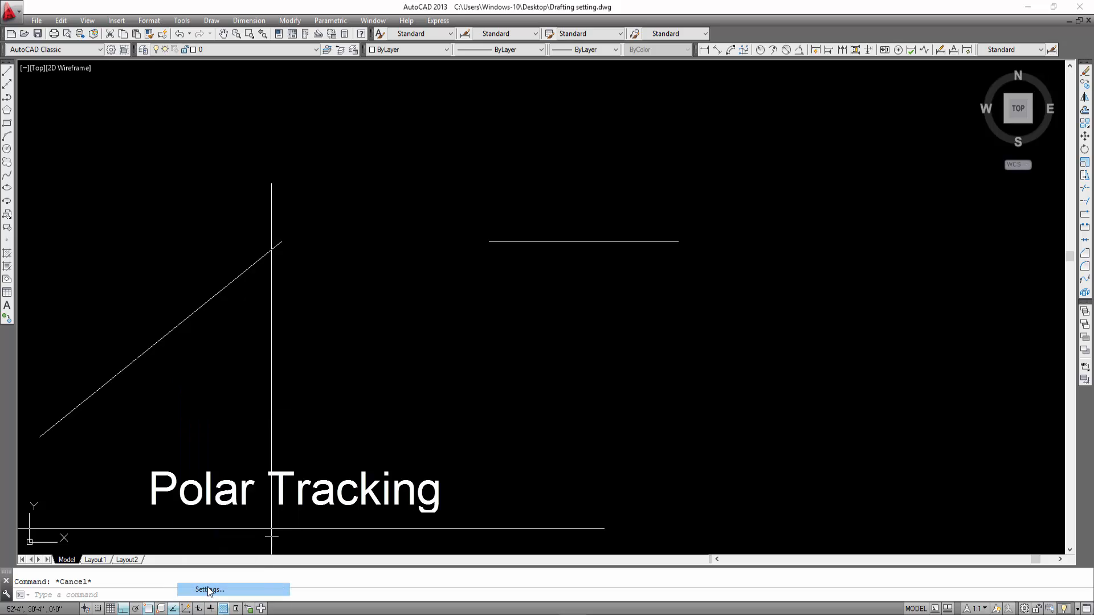
click(593, 201)
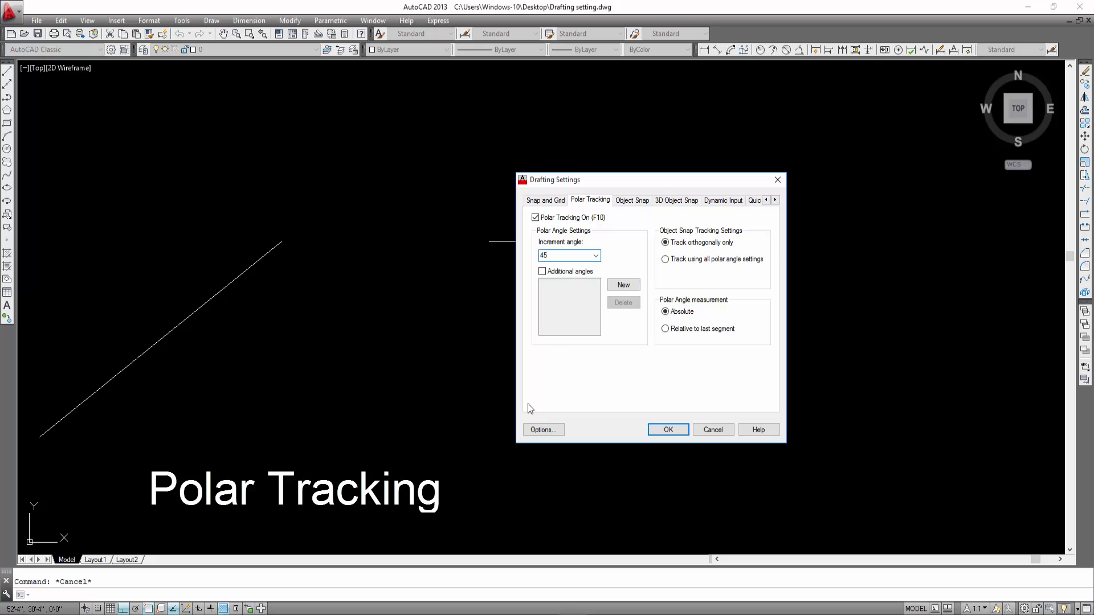
click(668, 430)
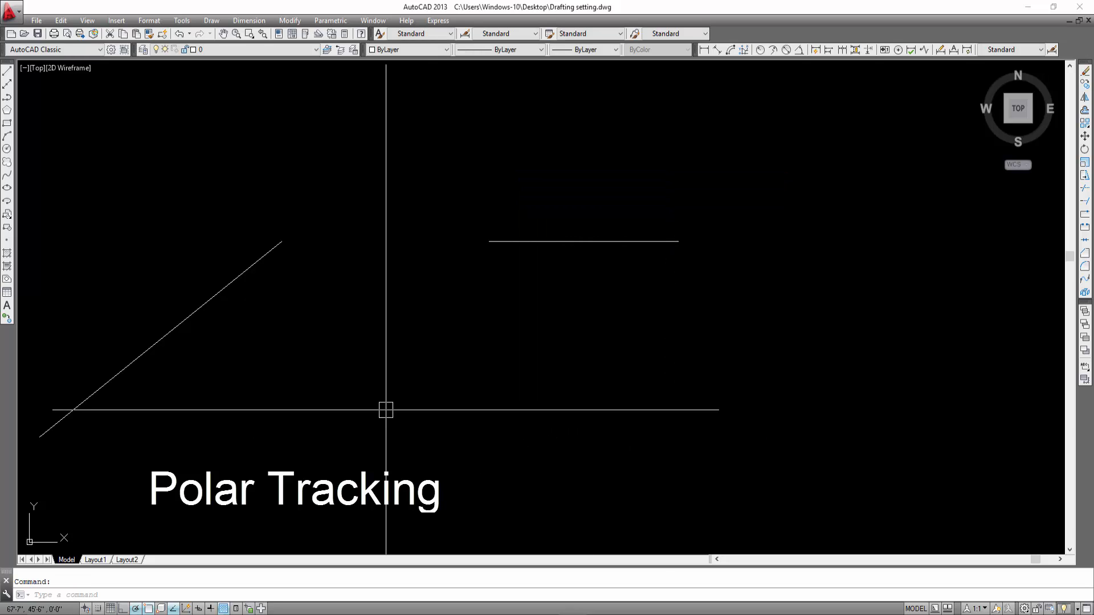
Step: Draw a line along the 45-degree polar tracking direction, rising to the right below the short horizontal line
click(8, 72)
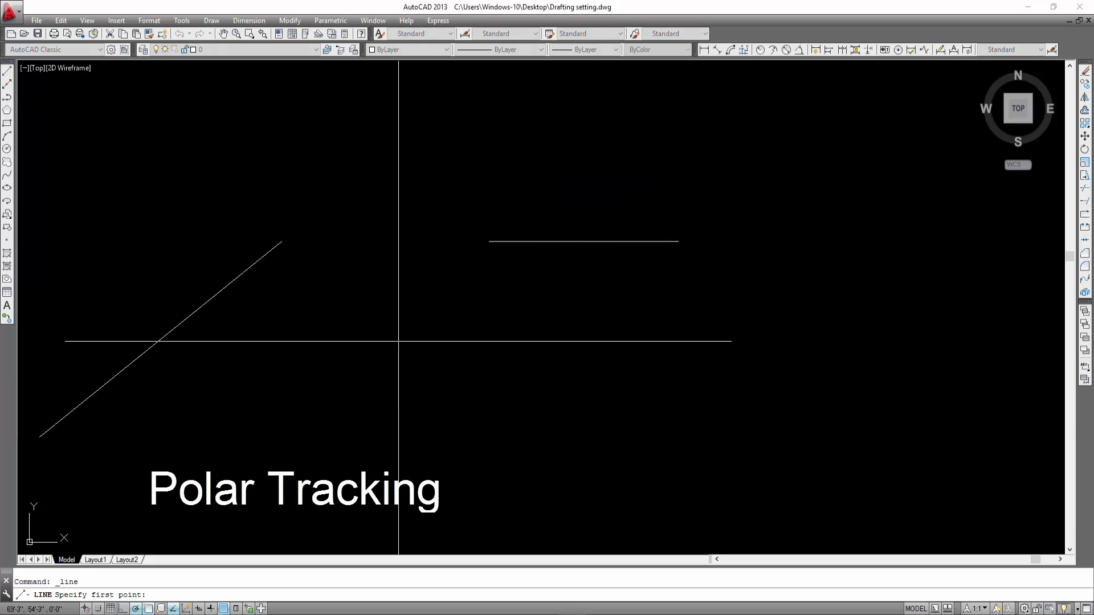
click(453, 375)
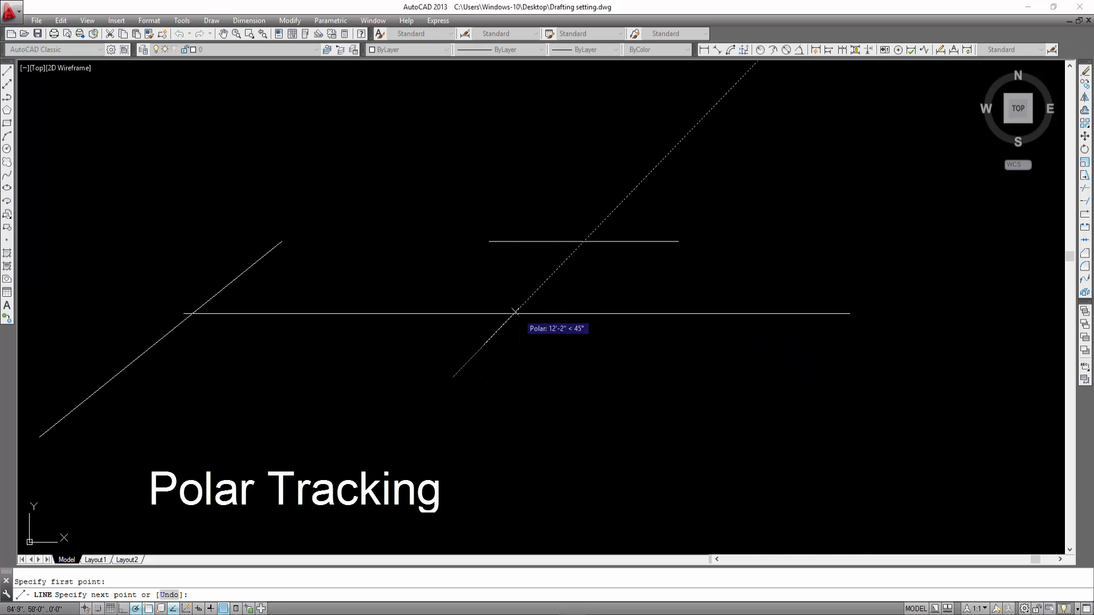
click(552, 274)
key(Return)
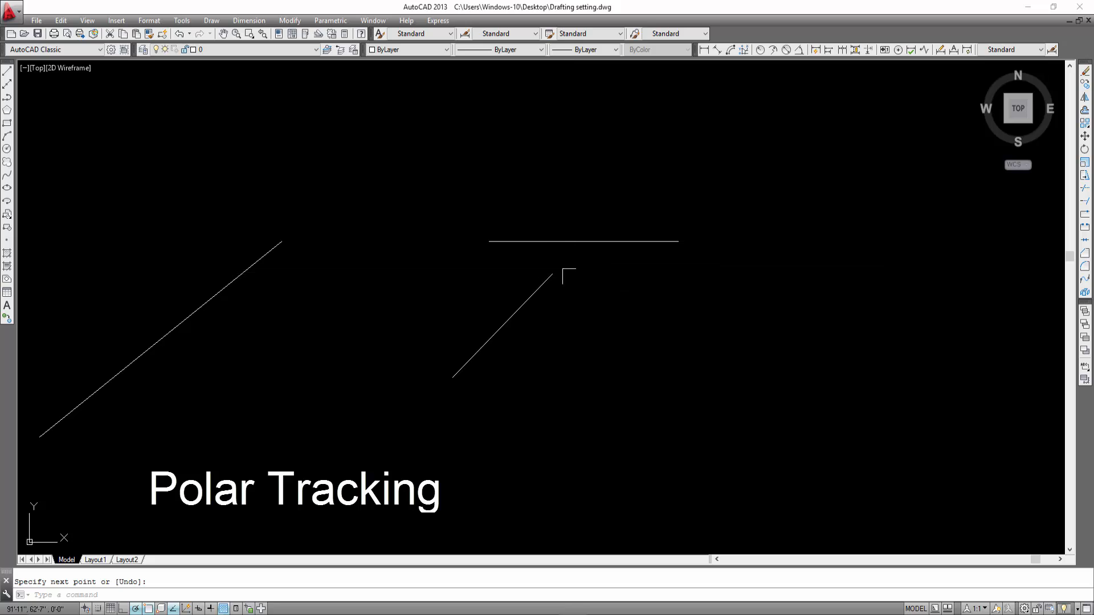
click(501, 326)
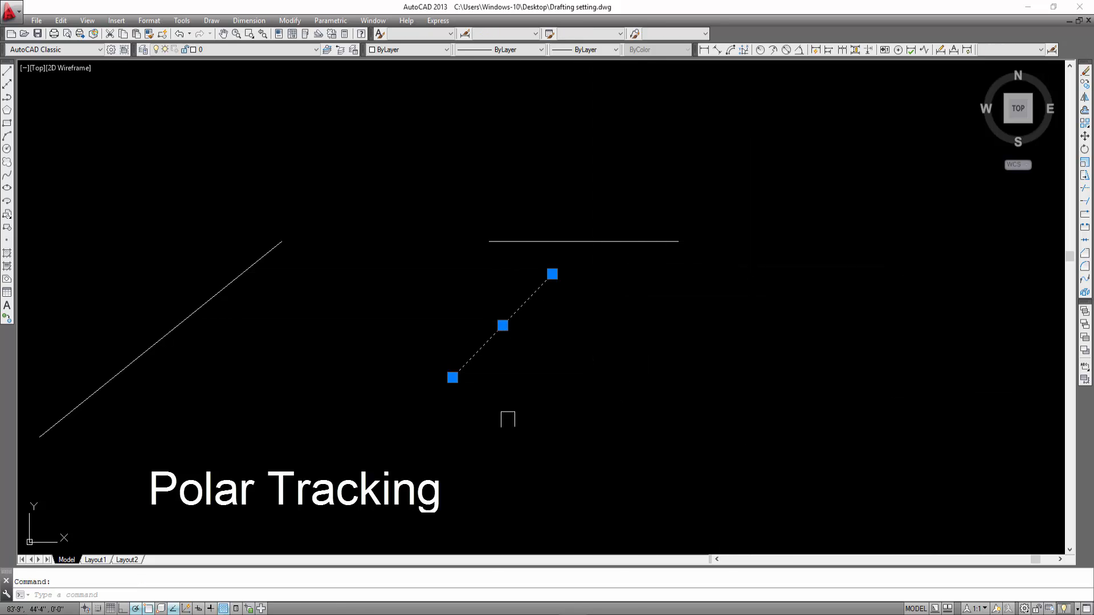
key(Escape)
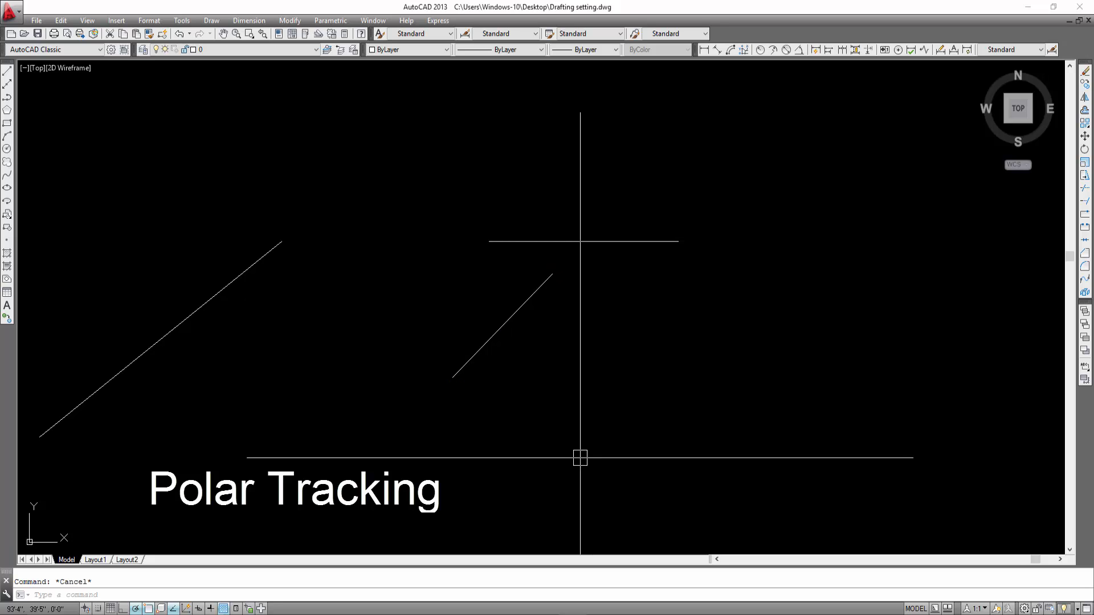
Step: Draw a horizontal line with Ortho on, running right from the lower endpoint of the 45-degree line to form an angle with it
text(l)
key(Return)
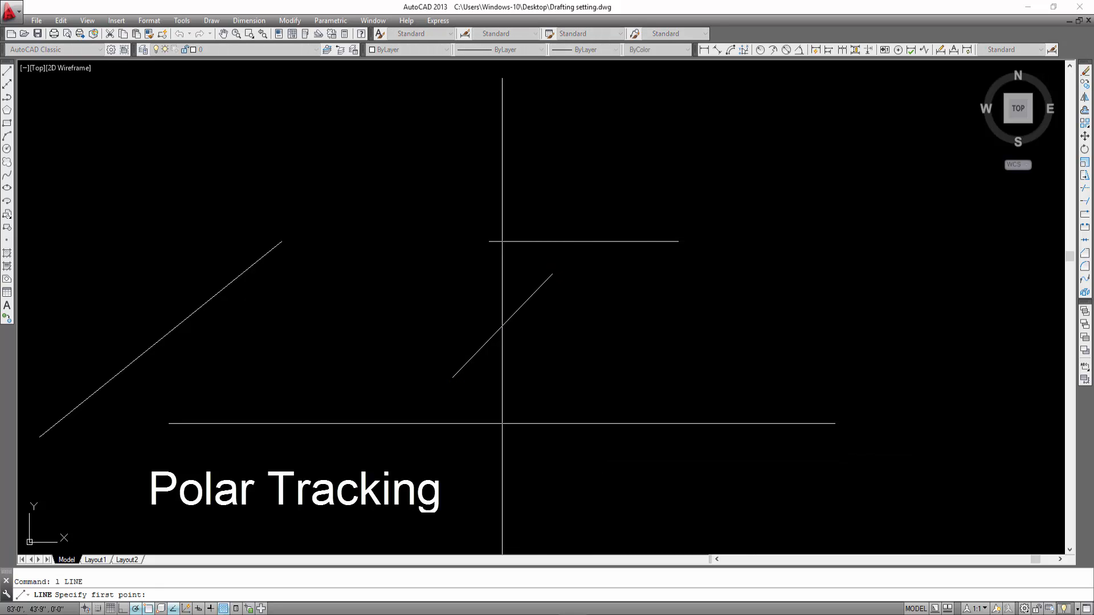
click(452, 377)
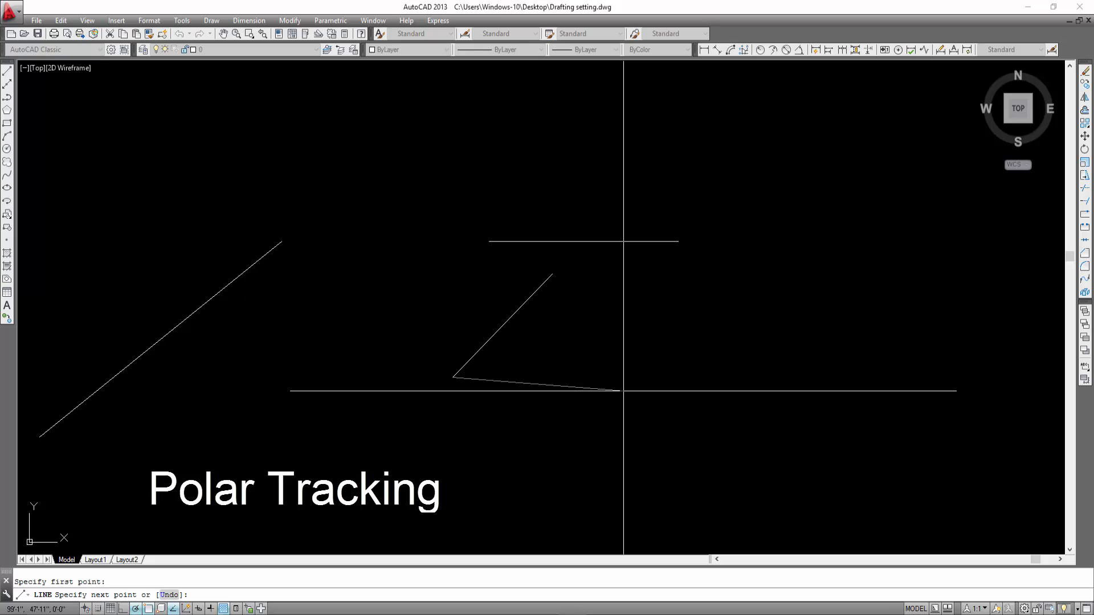
click(622, 391)
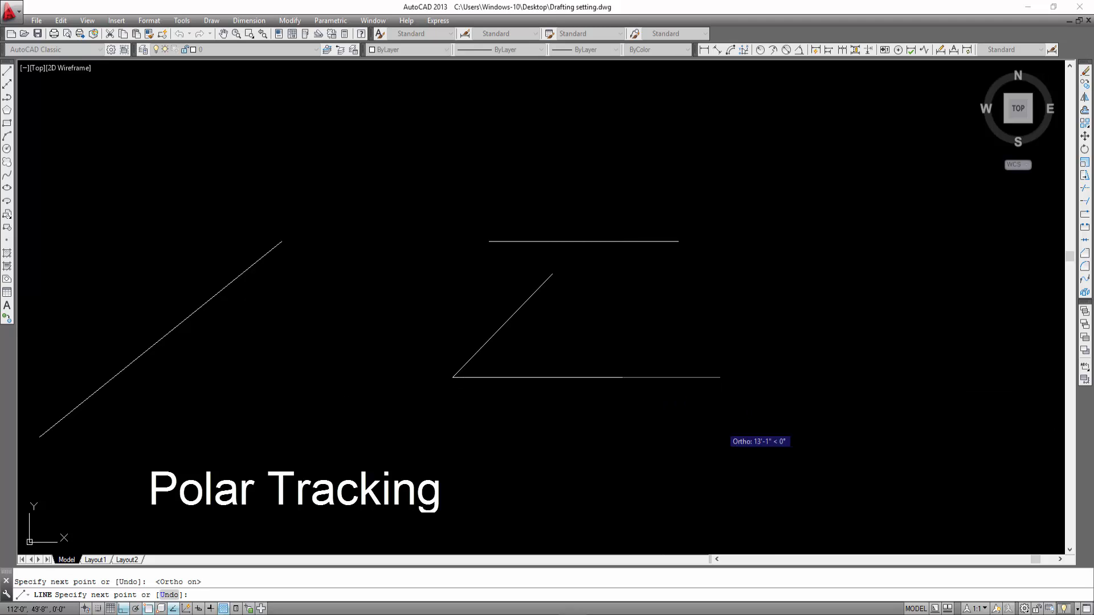
key(Return)
click(579, 377)
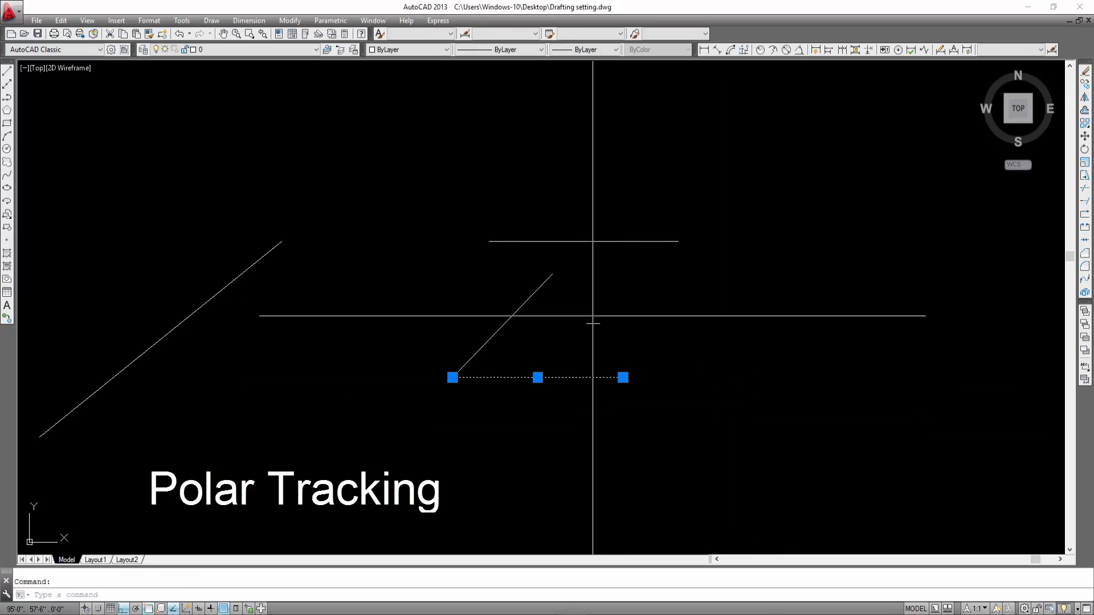
click(523, 305)
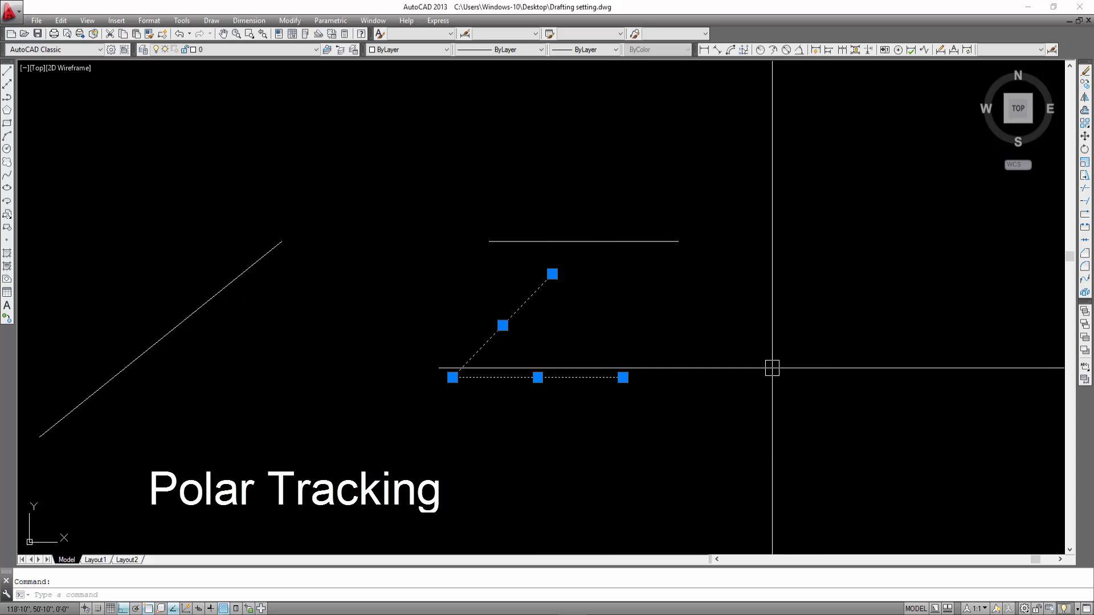
key(Escape)
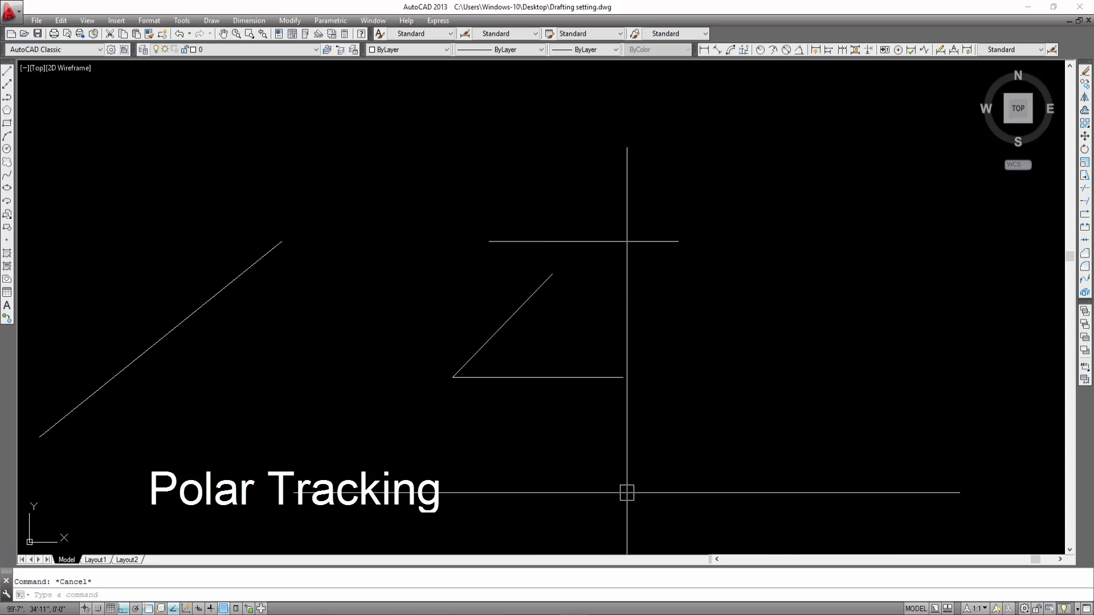
Step: Turn off Object Snap and Object Snap Tracking and clear all object snap modes in the drafting settings
right_click(170, 610)
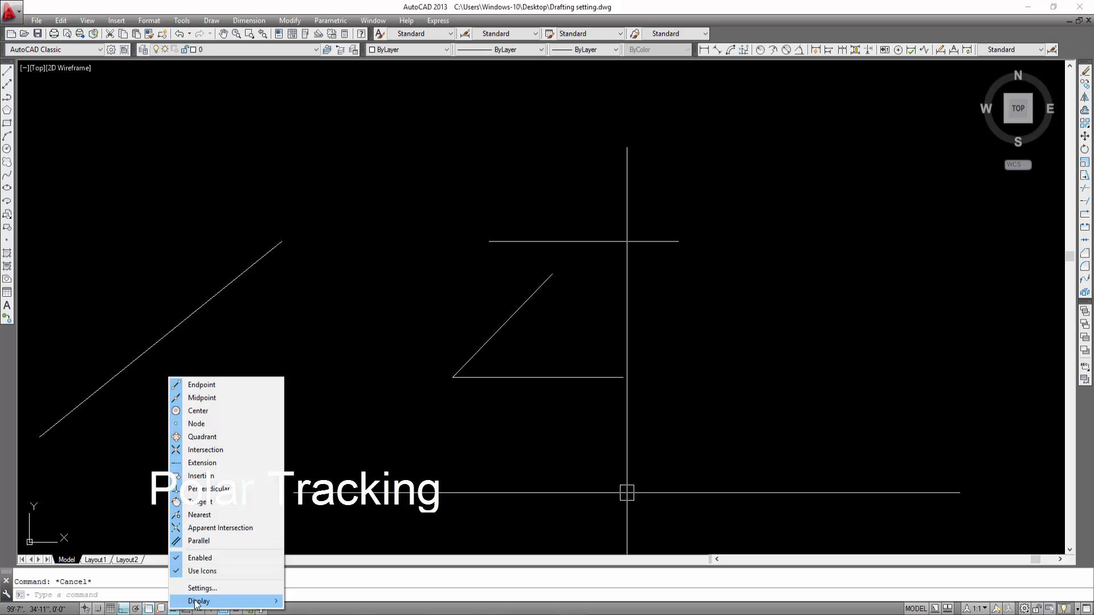
click(194, 585)
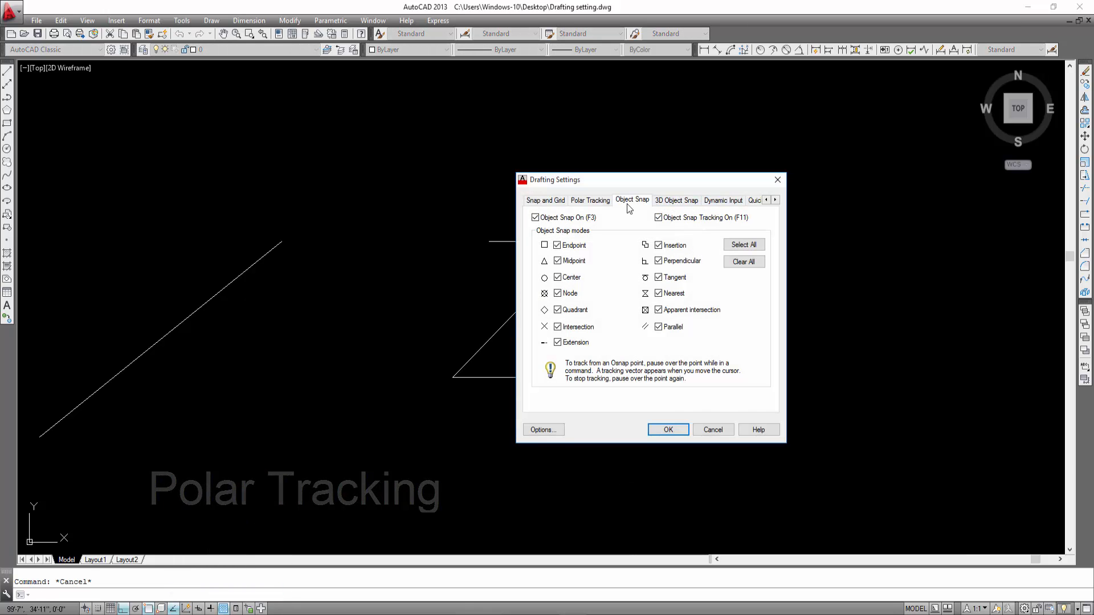
click(594, 201)
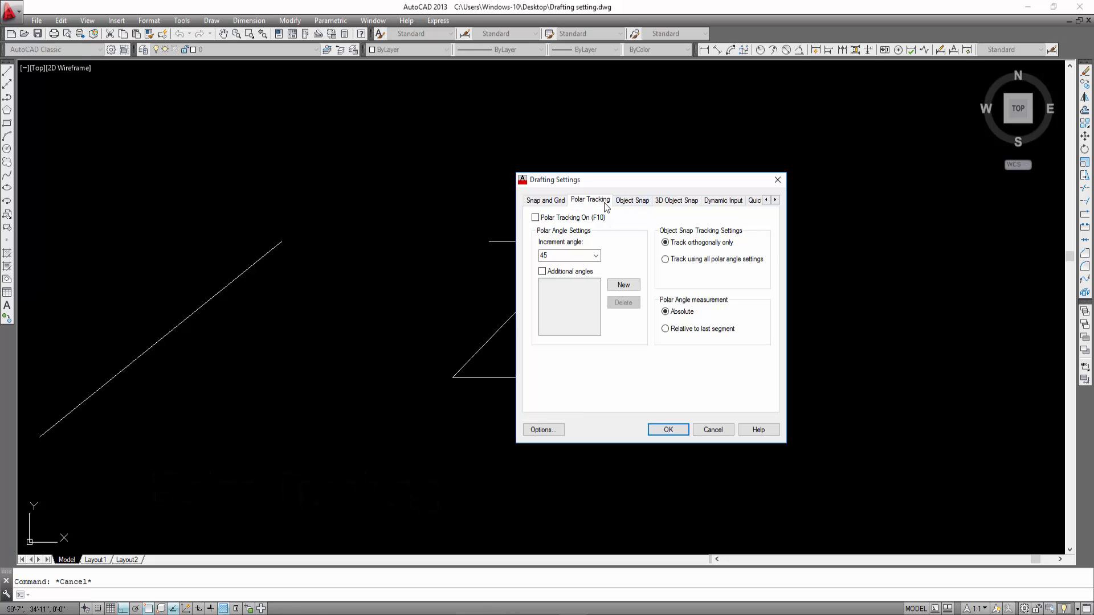
click(634, 205)
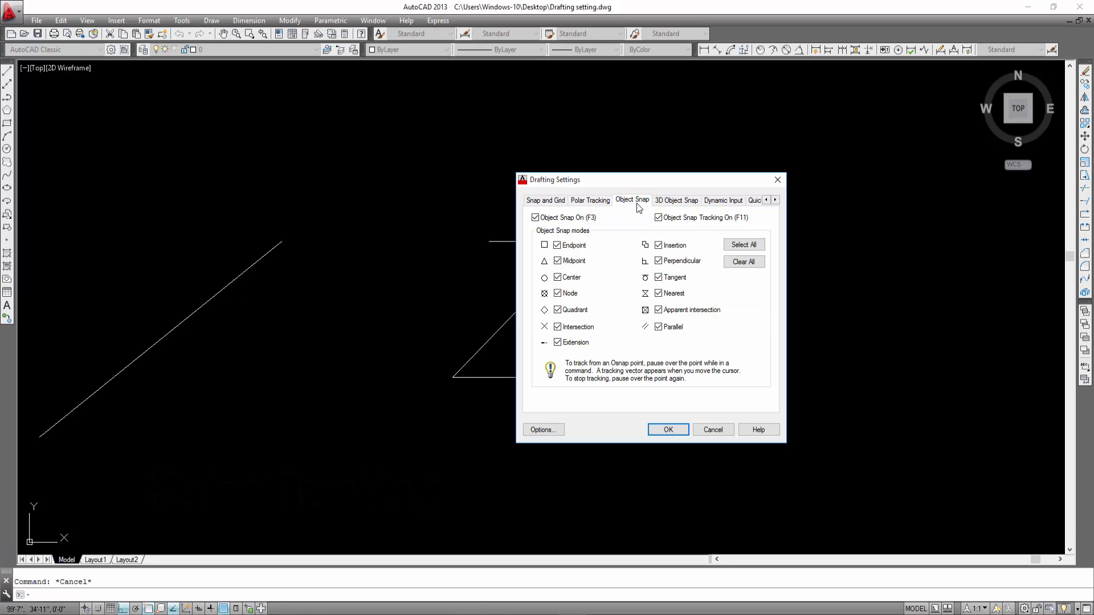
drag(685, 181, 407, 166)
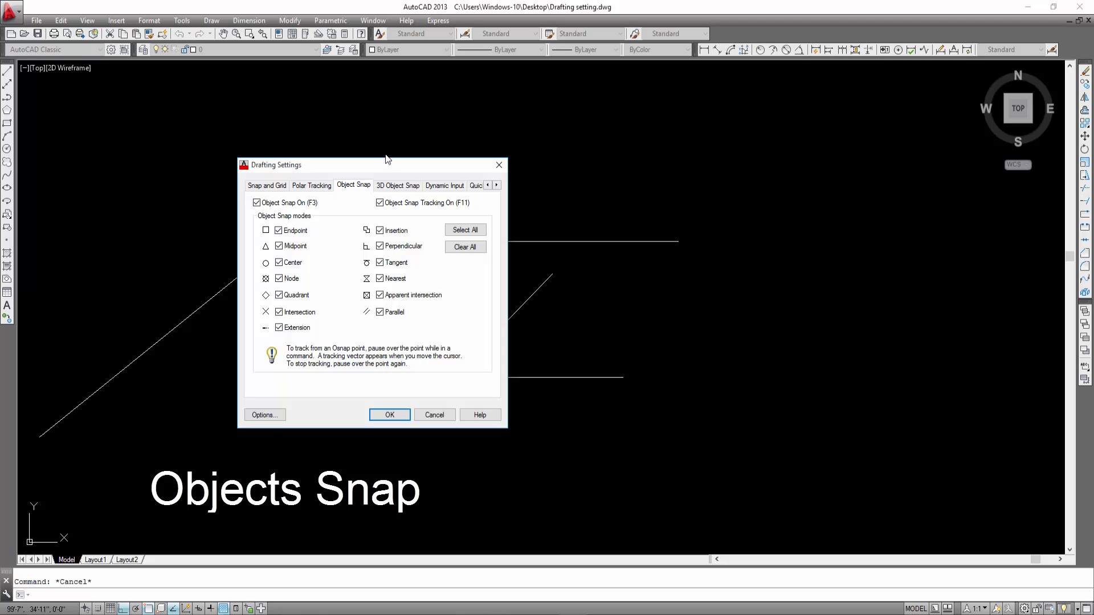
drag(405, 165, 778, 150)
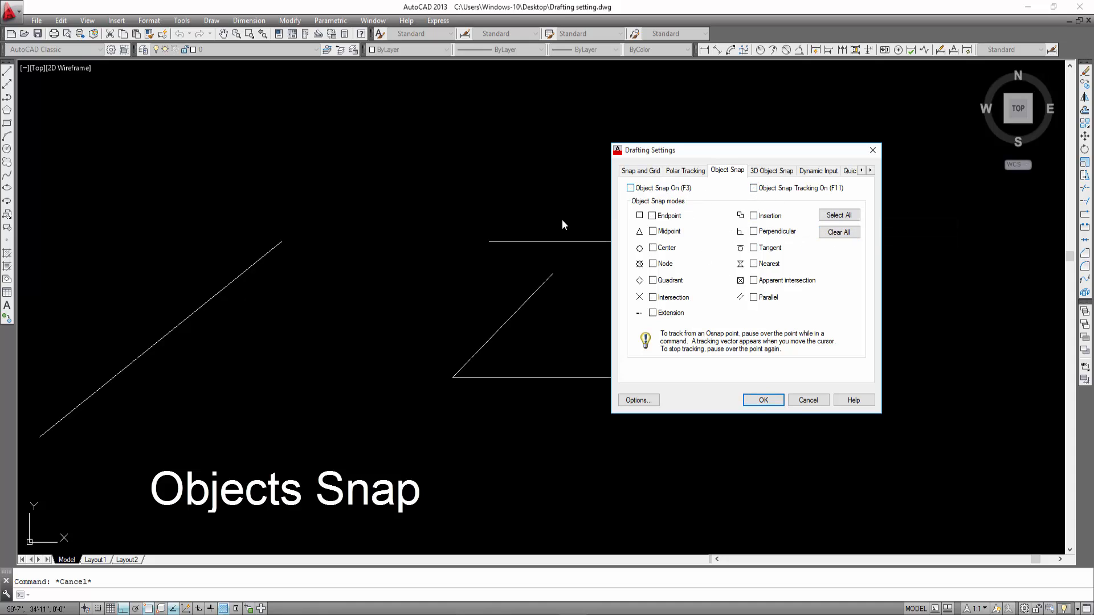
click(763, 400)
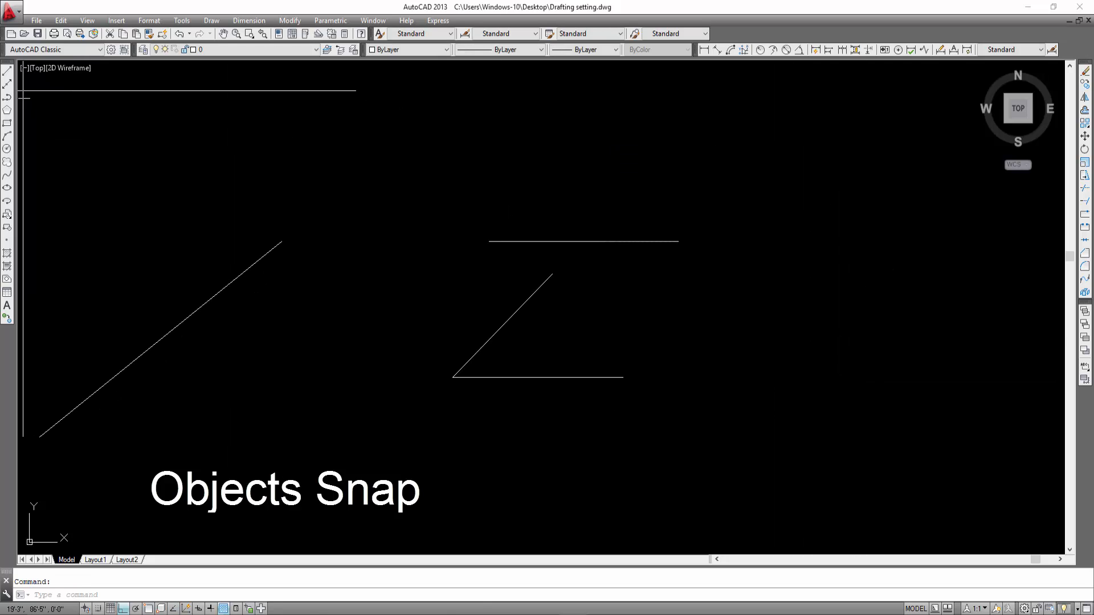
Step: Draw a vertical line upward from near the left end of the upper horizontal line, without object snaps
click(6, 71)
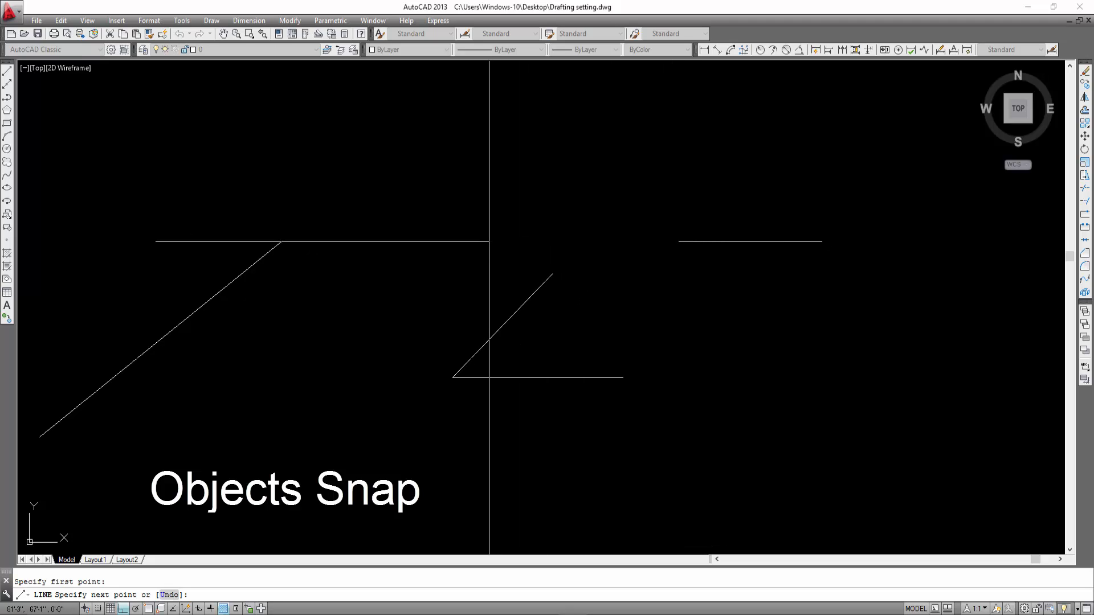
click(489, 117)
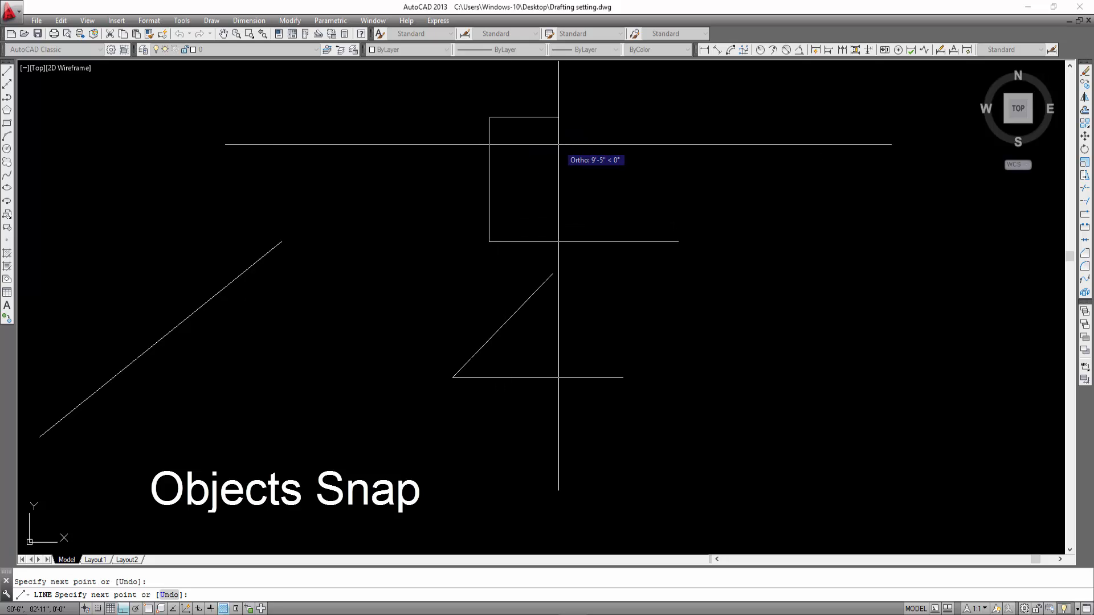
key(Return)
Step: Examine up close whether the new vertical line meets the left end of the upper horizontal line
scroll(518, 249, up, 2)
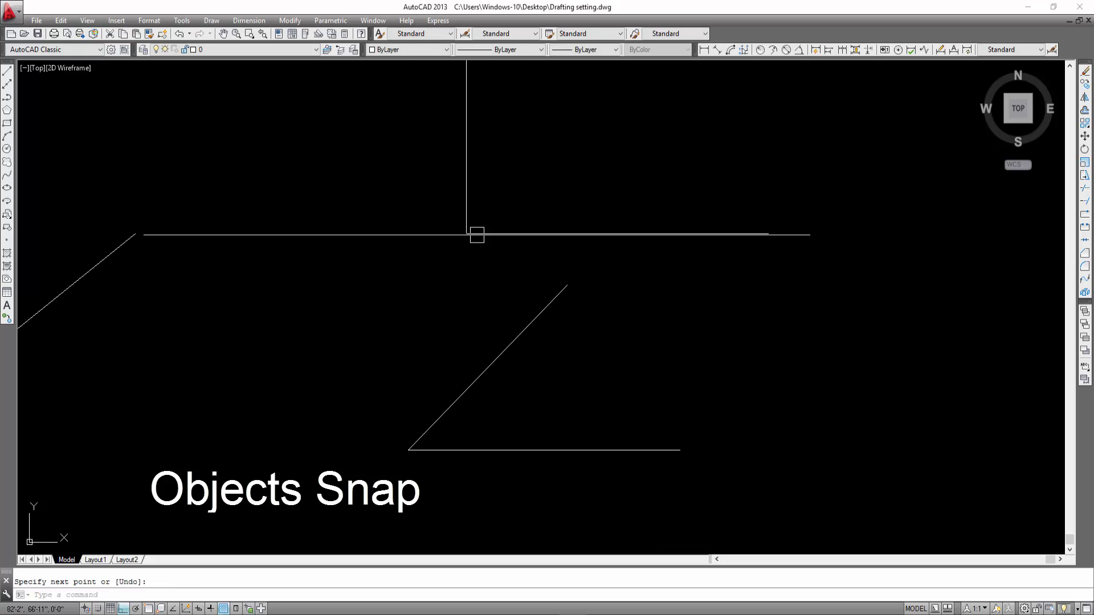
scroll(468, 232, up, 2)
scroll(468, 232, down, 2)
middle_drag(485, 239, 503, 349)
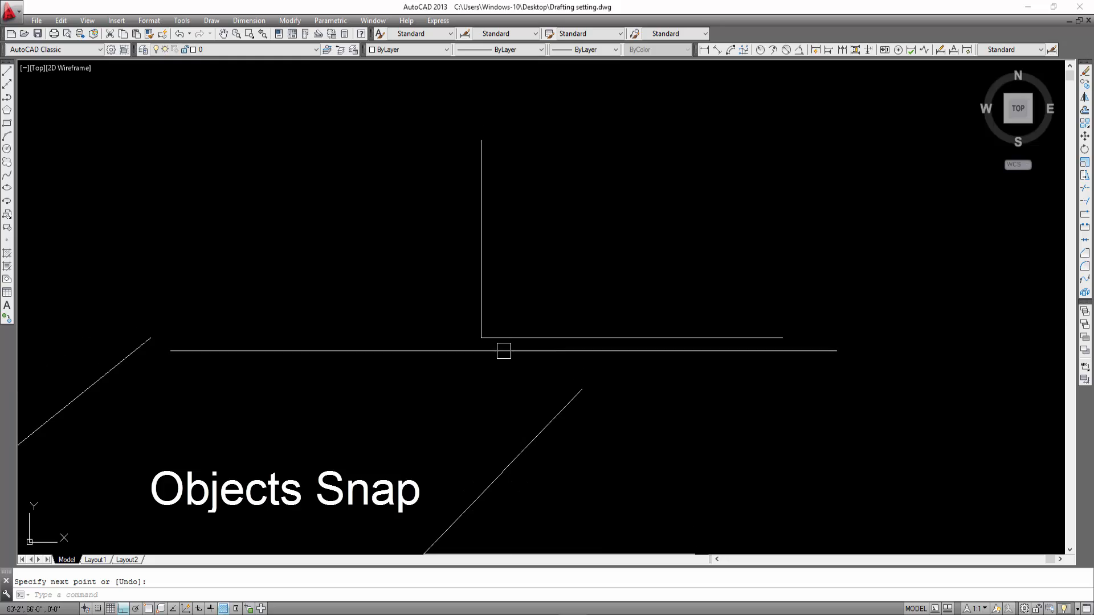
scroll(503, 349, up, 9)
scroll(320, 244, up, 6)
scroll(325, 146, up, 8)
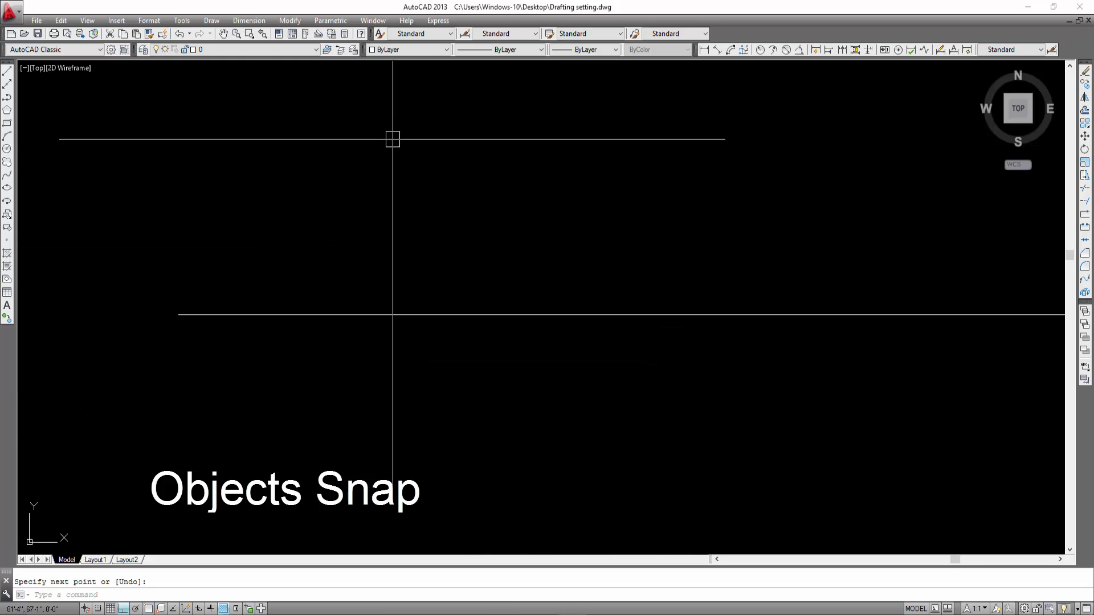
middle_drag(400, 150, 684, 166)
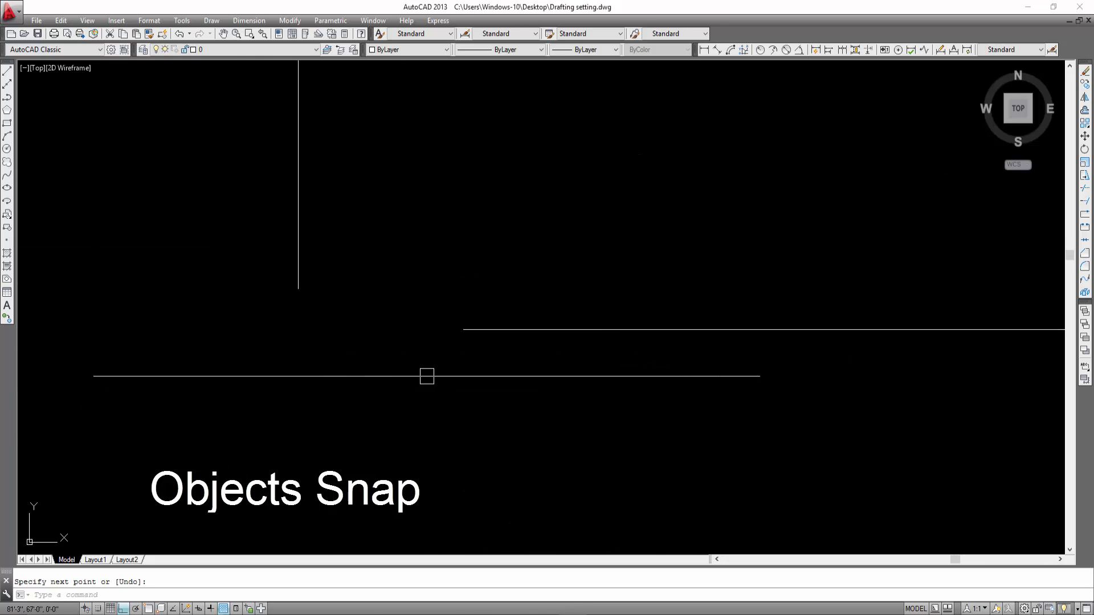
scroll(377, 296, down, 10)
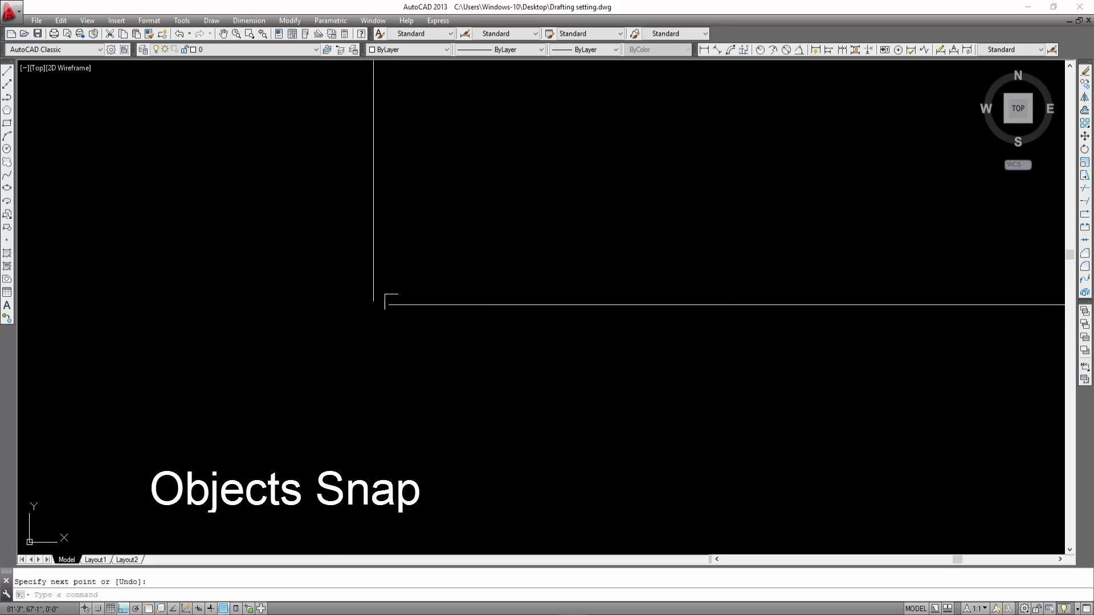
scroll(459, 321, up, 4)
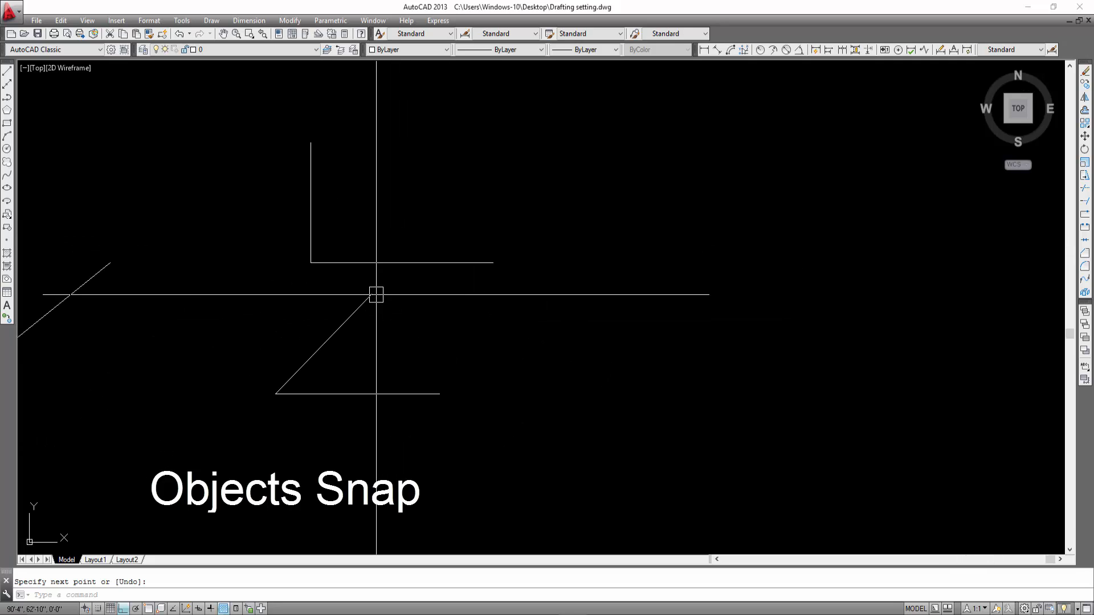
middle_drag(322, 263, 400, 270)
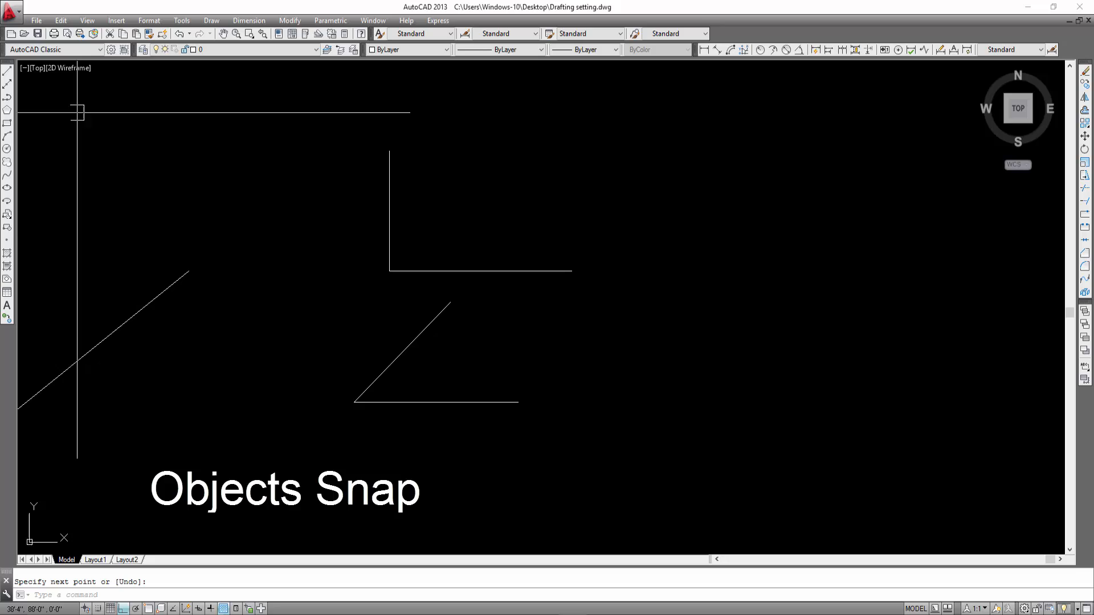
Step: Start a line and, in the drafting settings, turn on Object Snap and Object Snap Tracking with all snap modes selected
click(7, 70)
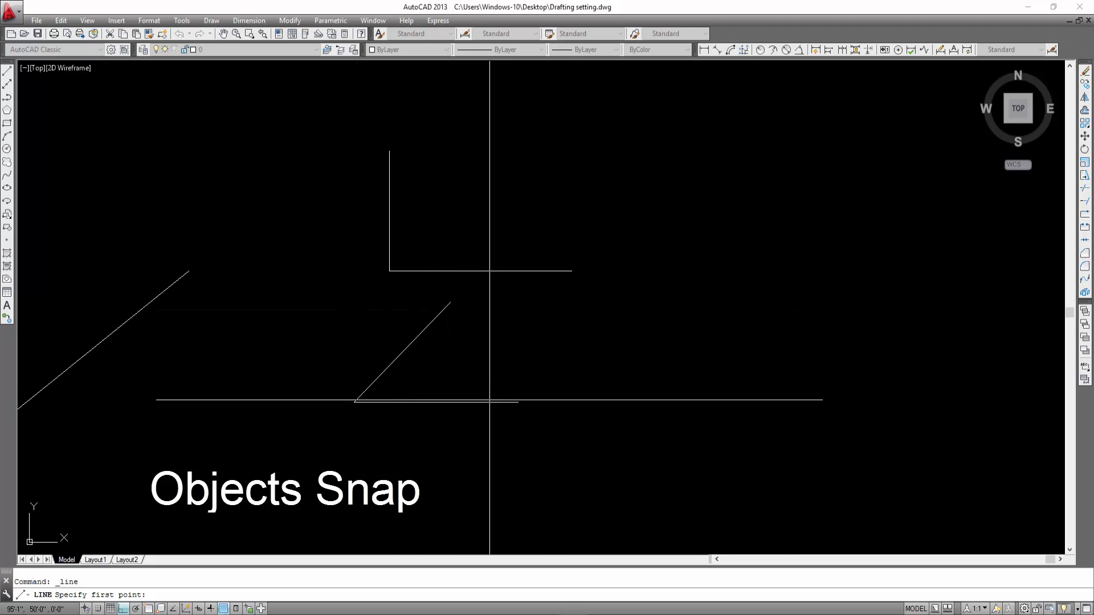
right_click(174, 608)
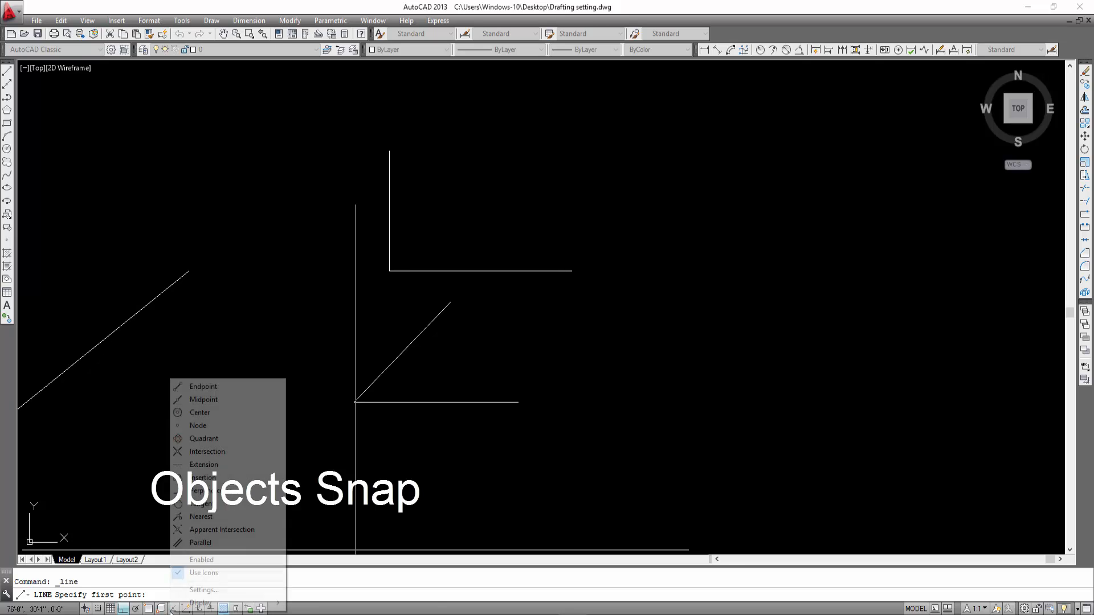
click(187, 586)
click(663, 189)
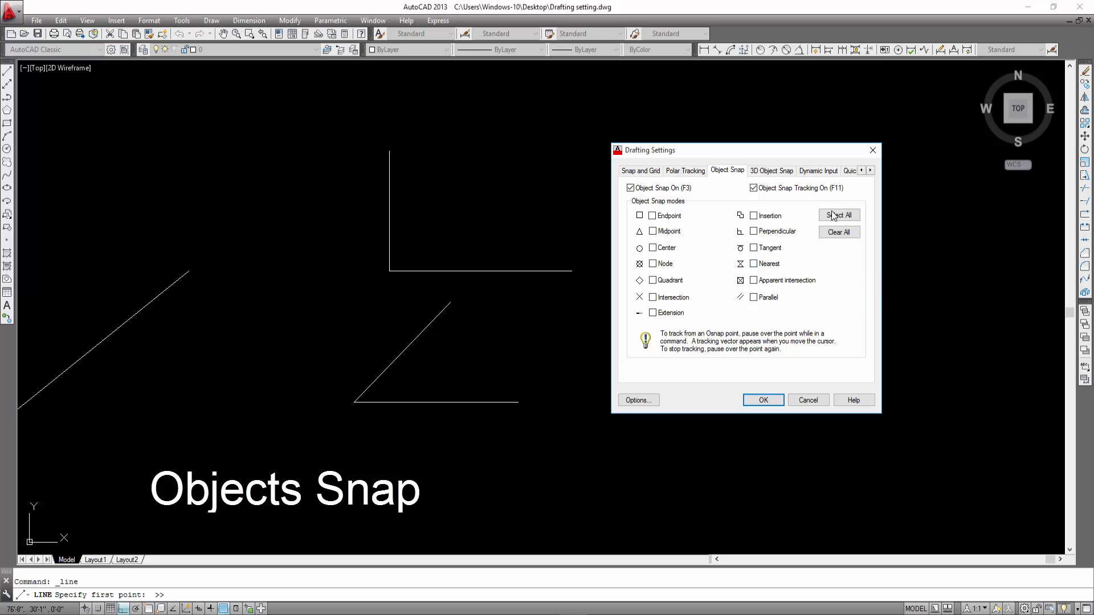
click(763, 400)
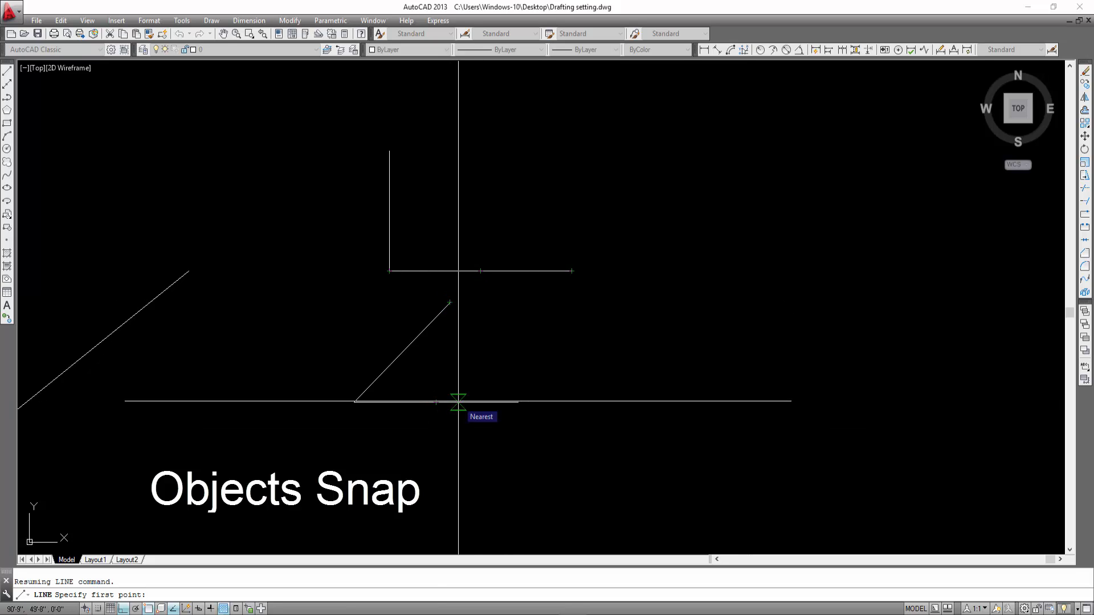
Step: Draw a vertical line upward from the snapped right endpoint of the upper horizontal line and check the joined corner
middle_drag(253, 320, 353, 312)
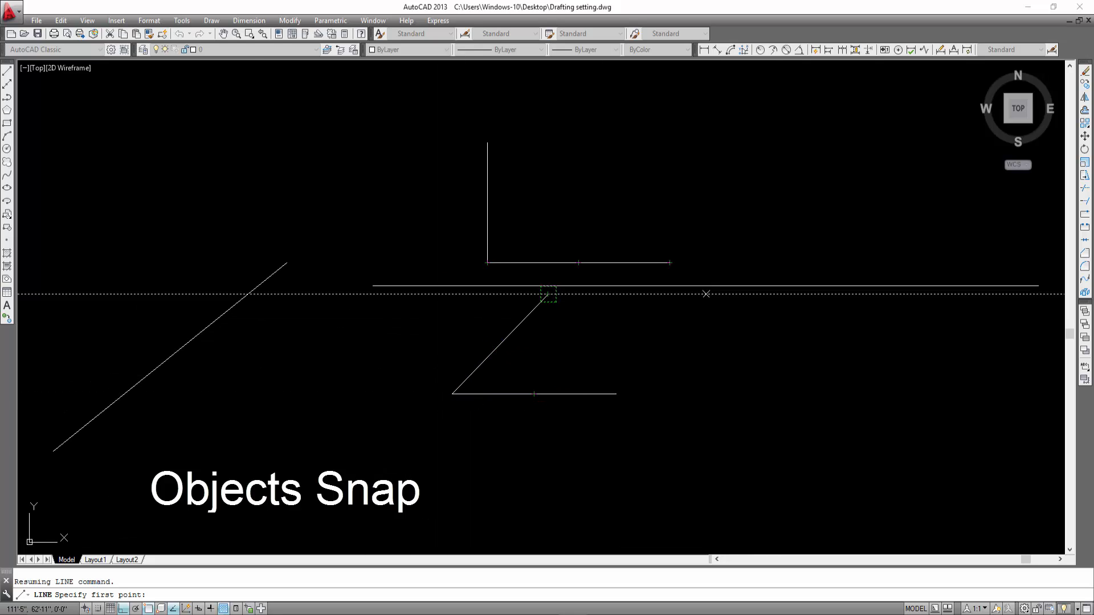
click(670, 263)
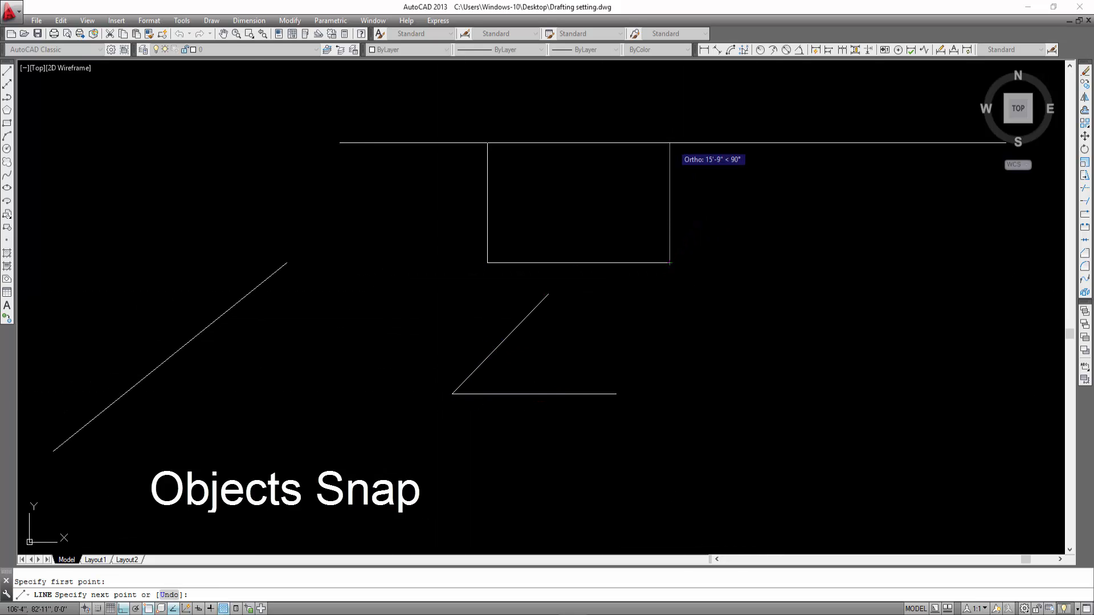
click(669, 131)
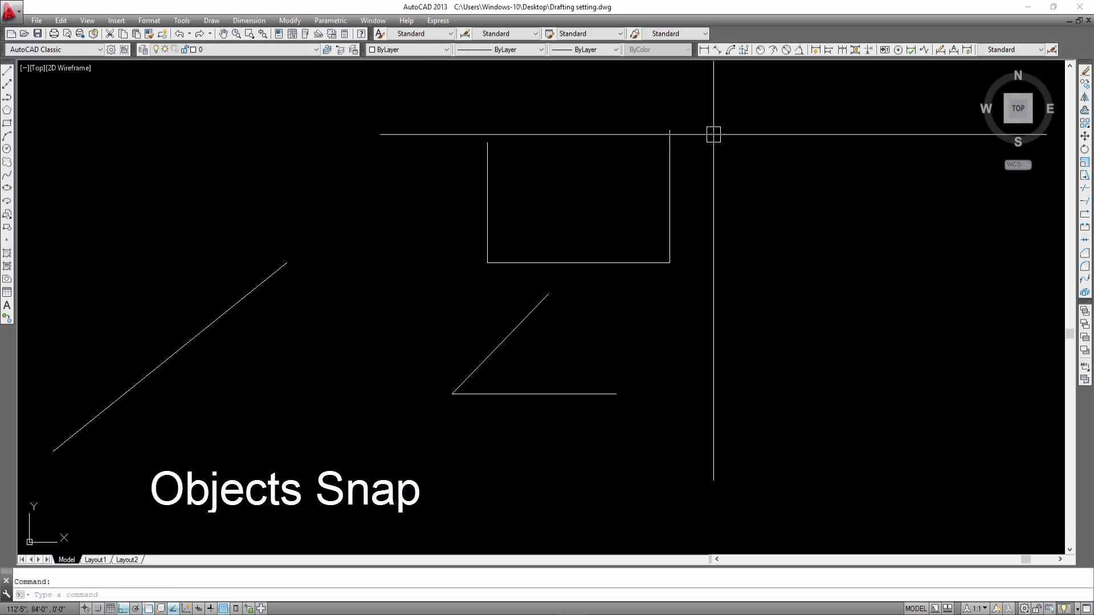
key(Return)
scroll(686, 330, up, 5)
scroll(613, 444, up, 5)
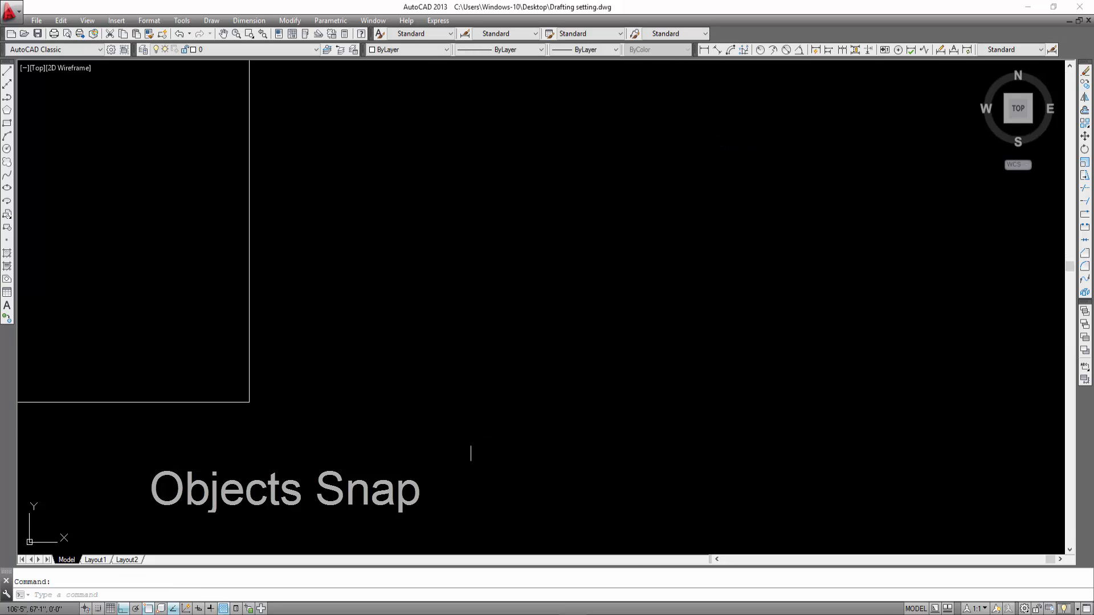
scroll(220, 425, up, 5)
scroll(422, 419, down, 8)
scroll(434, 419, down, 8)
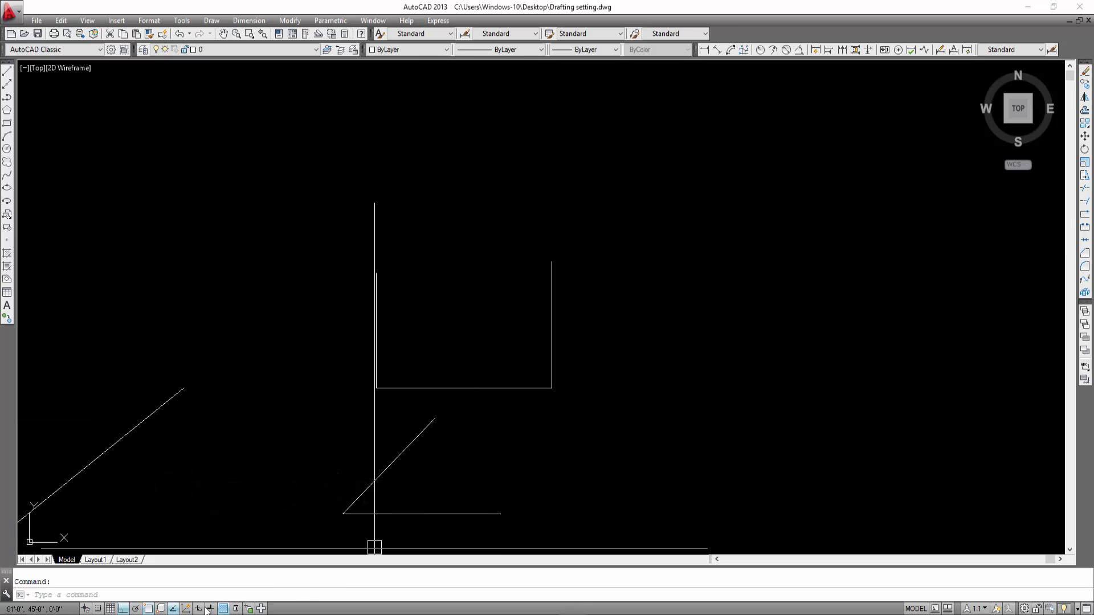
Step: Enable Pointer Input in the Dynamic Input drafting settings
right_click(175, 610)
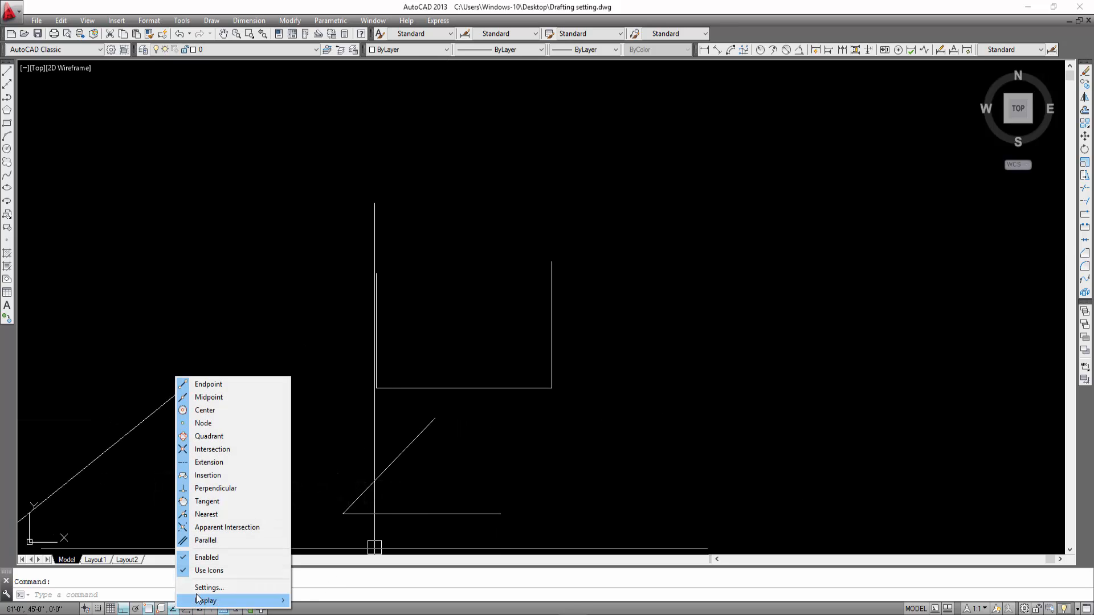
click(208, 584)
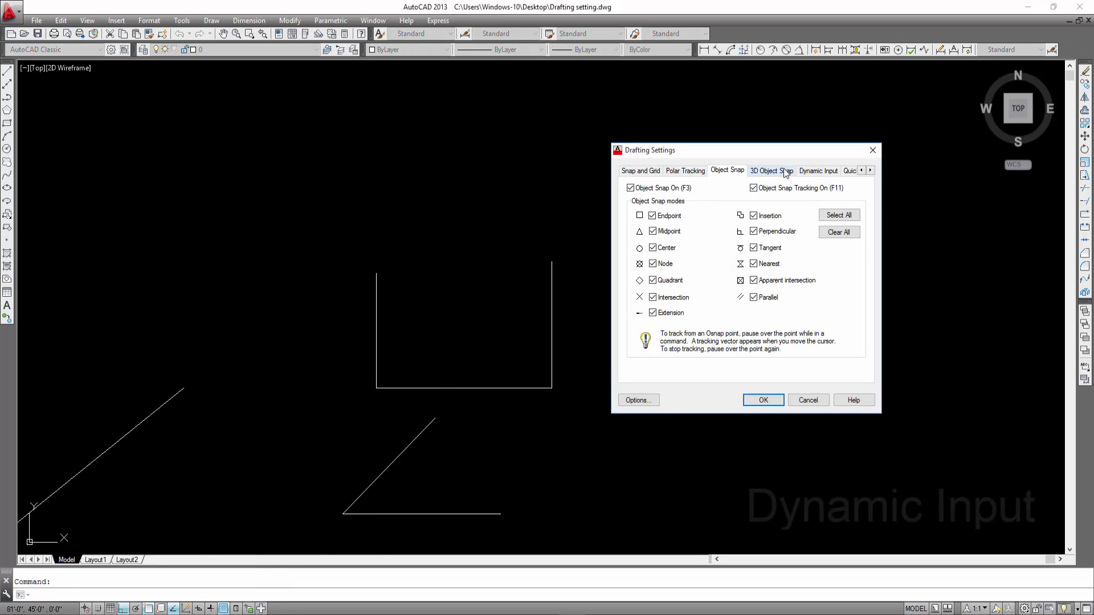
click(818, 170)
drag(746, 150, 387, 127)
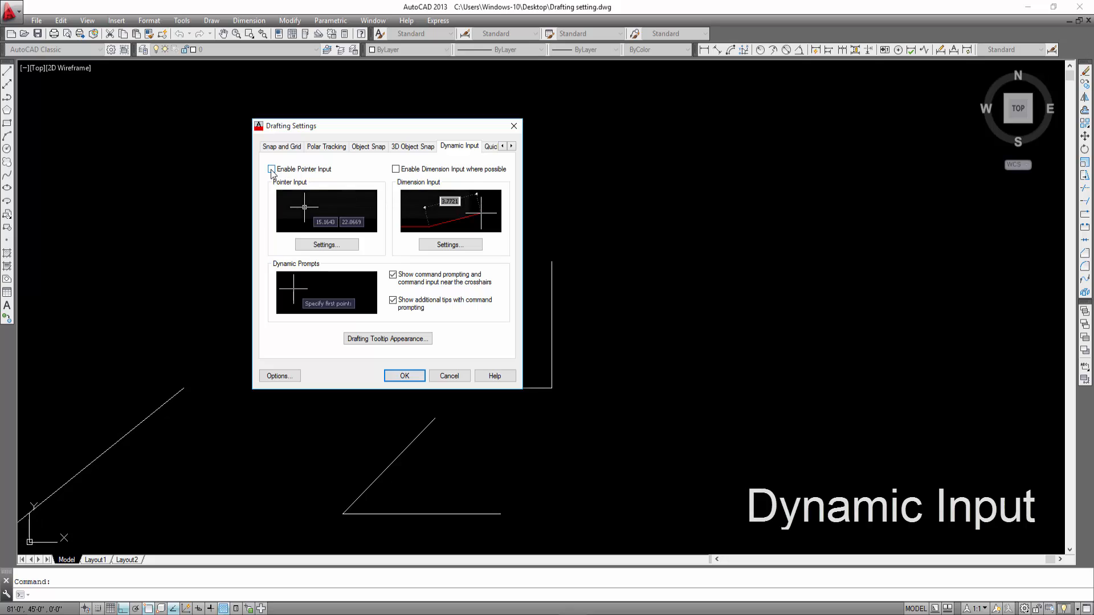
drag(425, 134, 689, 134)
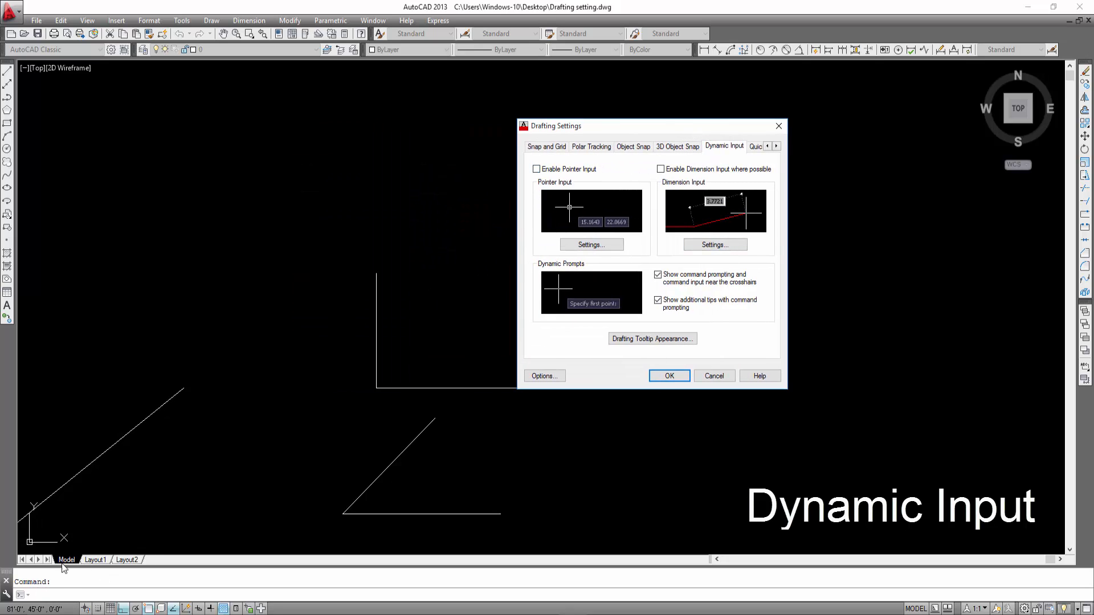
click(550, 174)
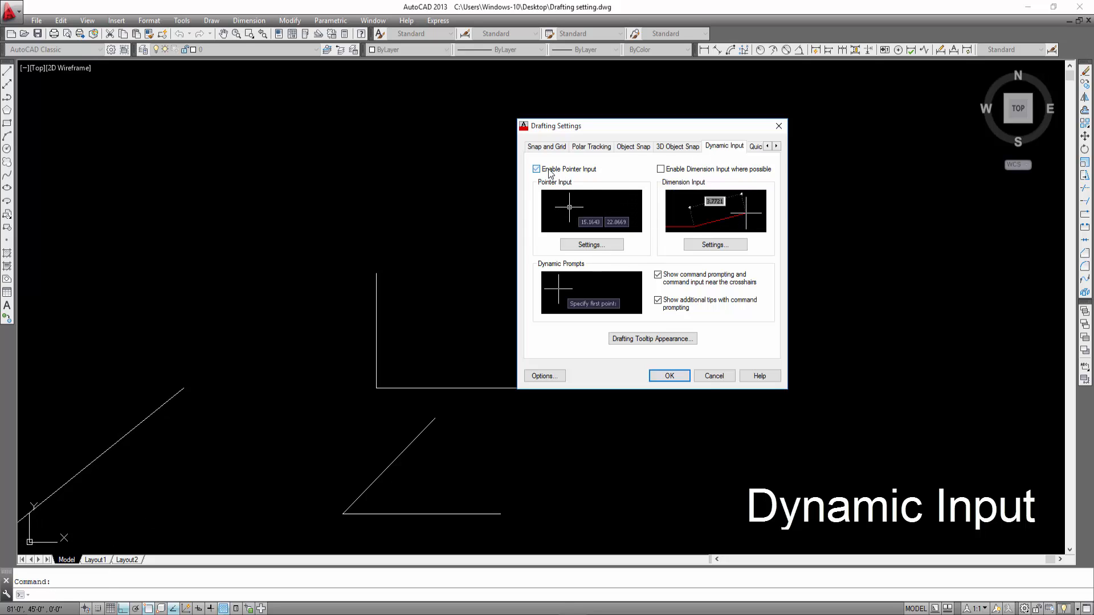
click(680, 376)
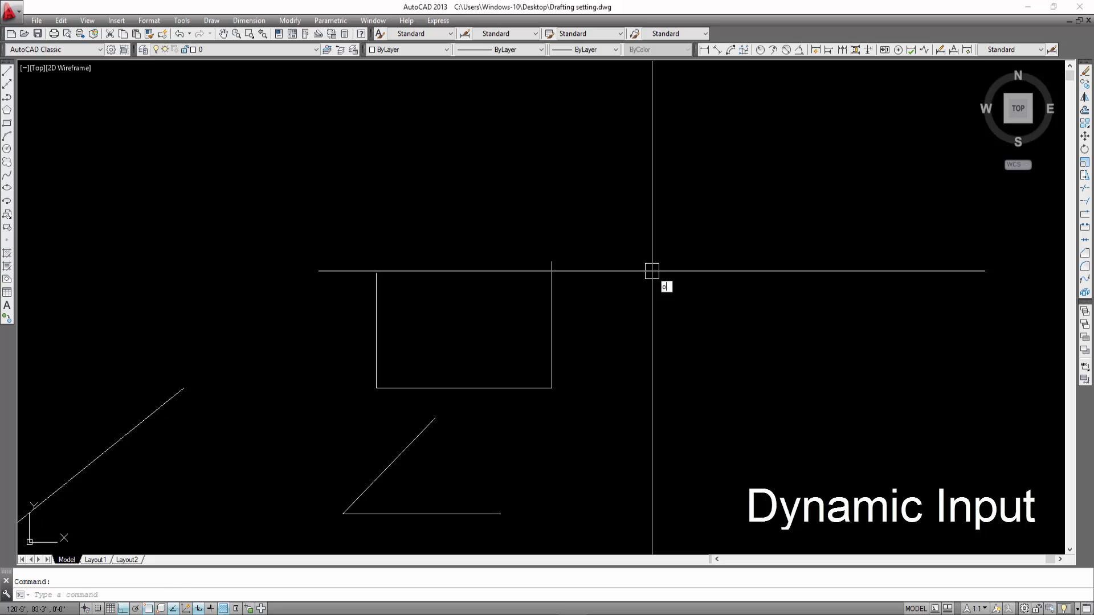
text(o)
key(Return)
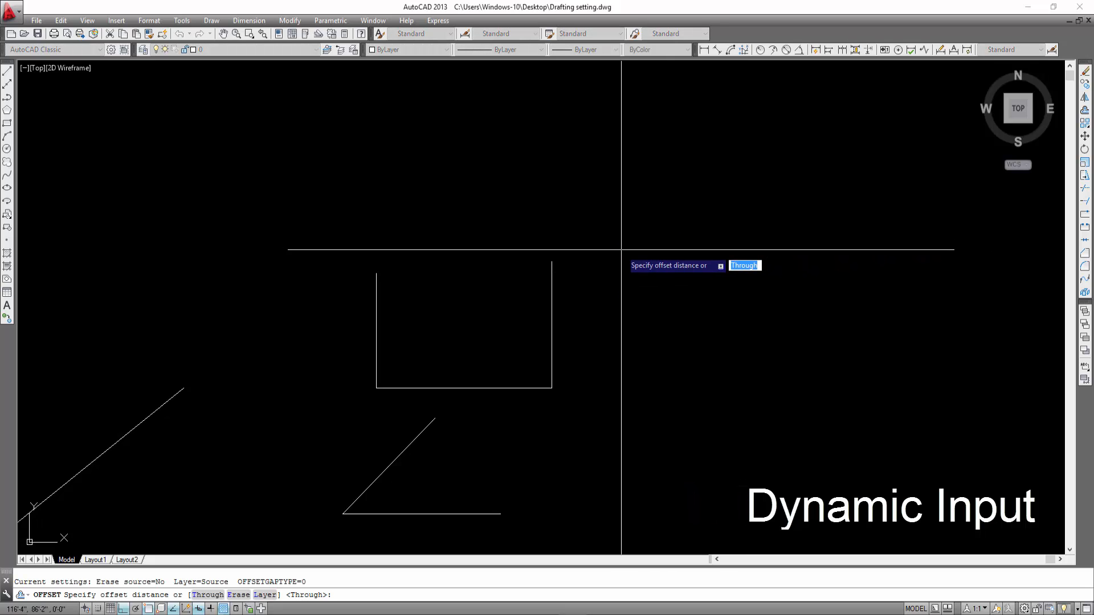
key(Return)
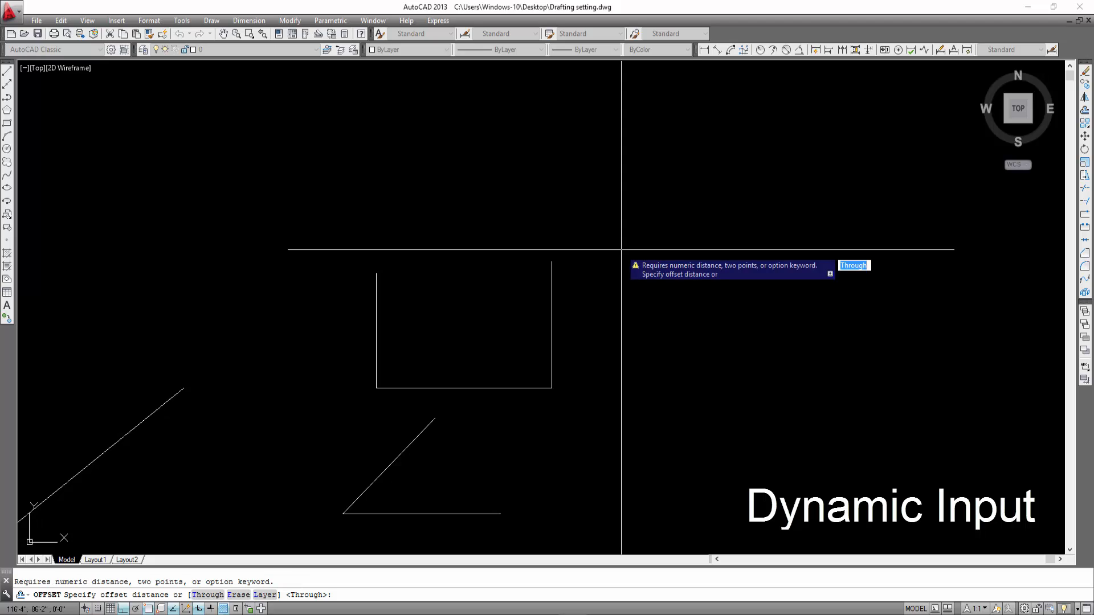
key(Escape)
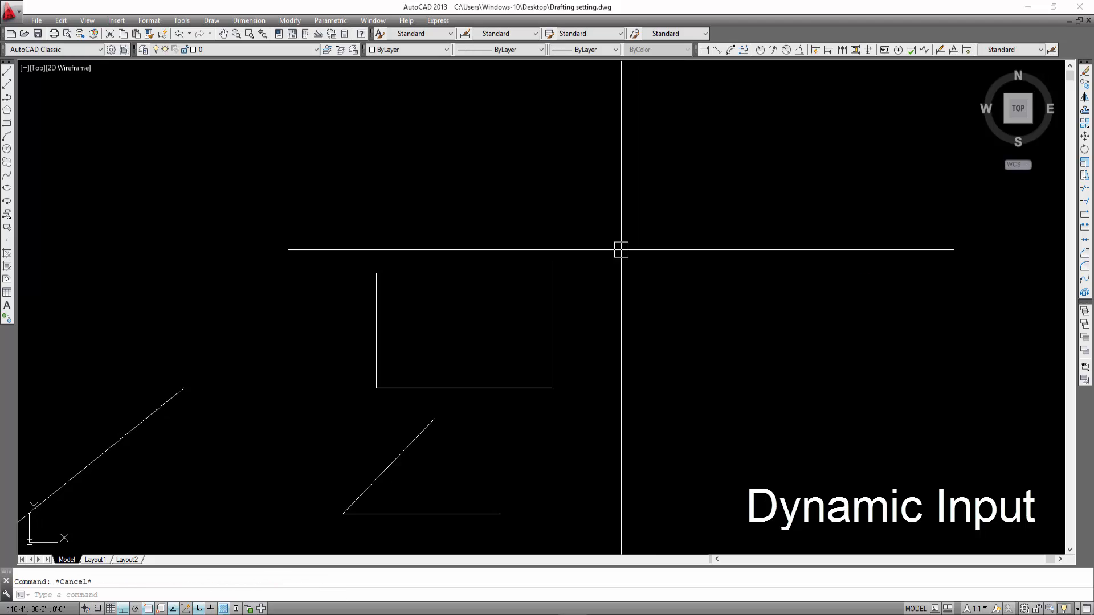
text(cop)
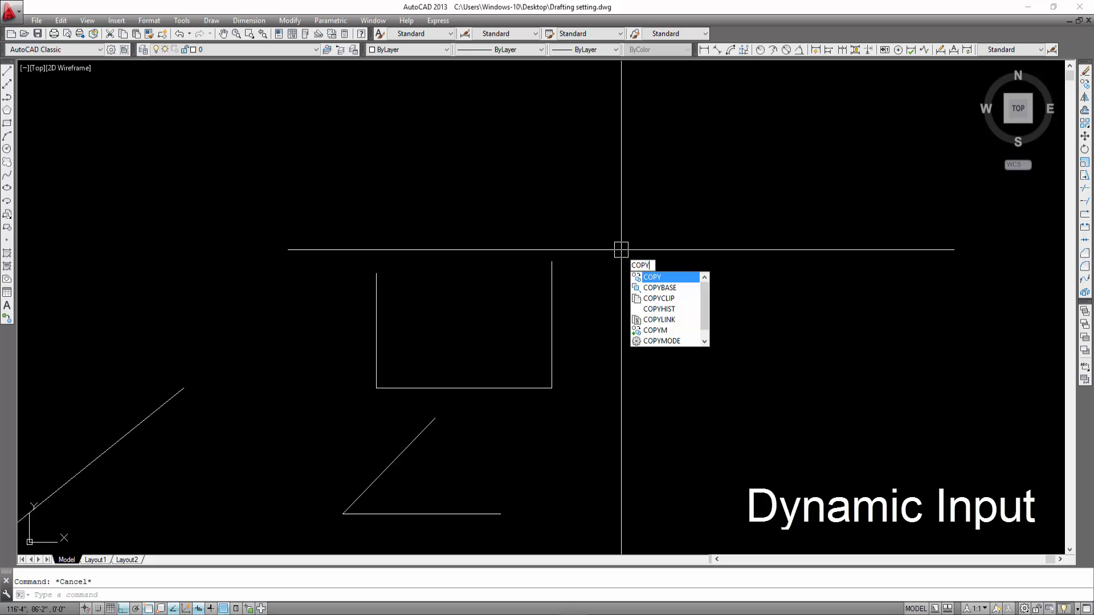
key(Return)
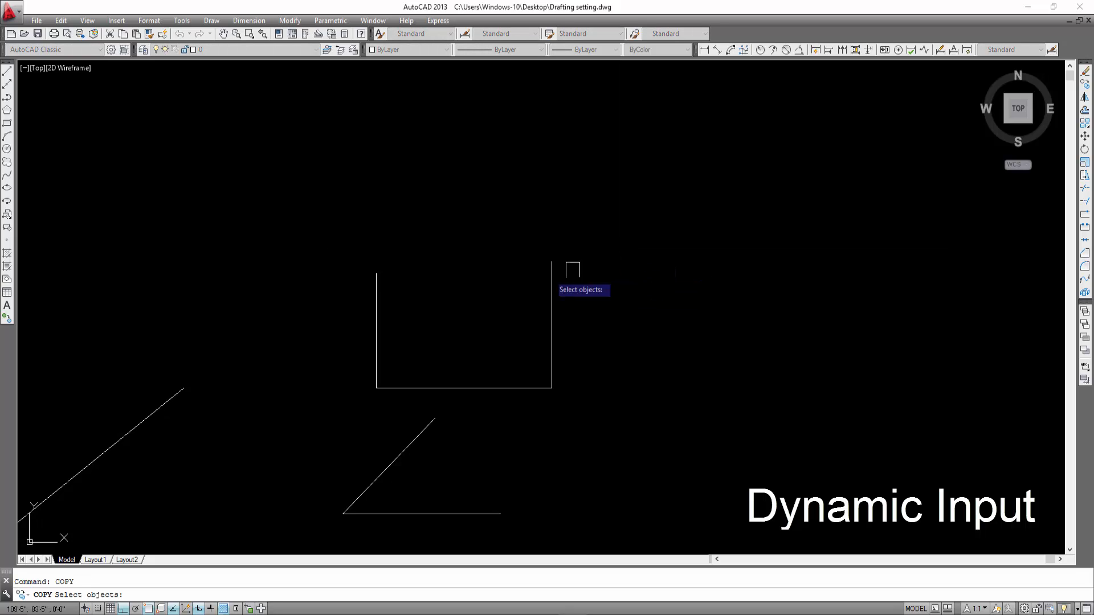
key(Escape)
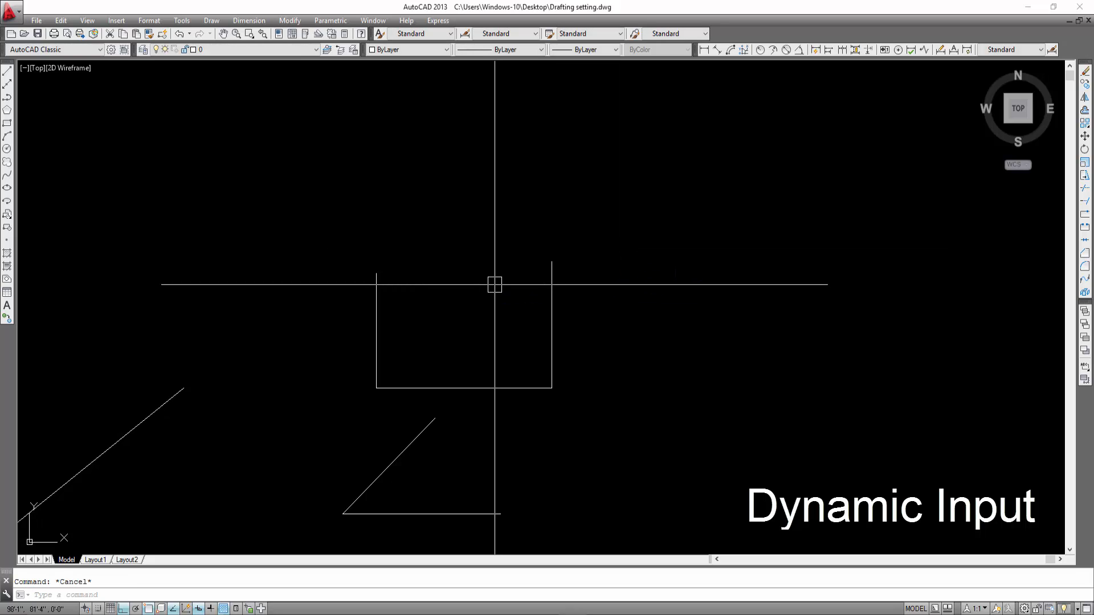
Step: Enable Dimension Input where possible in the Dynamic Input drafting settings
right_click(172, 608)
click(205, 589)
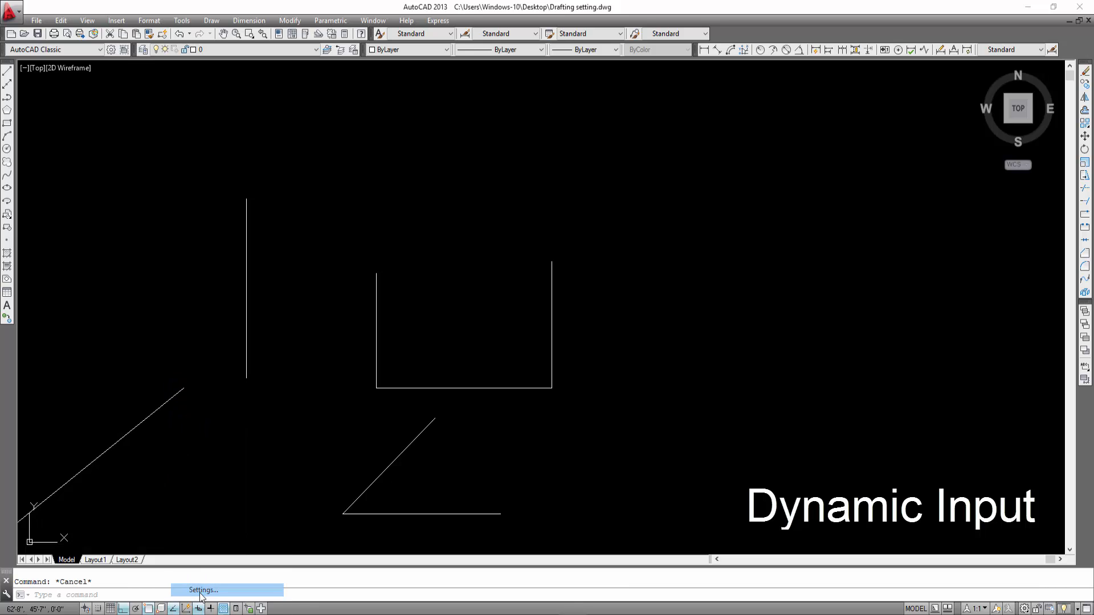
click(738, 147)
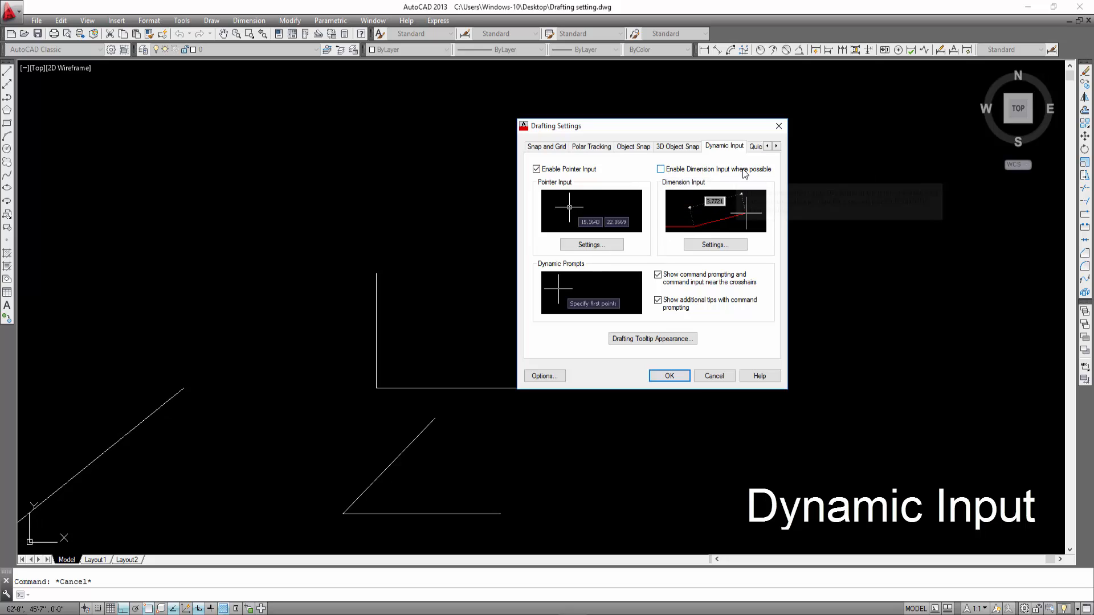
click(660, 169)
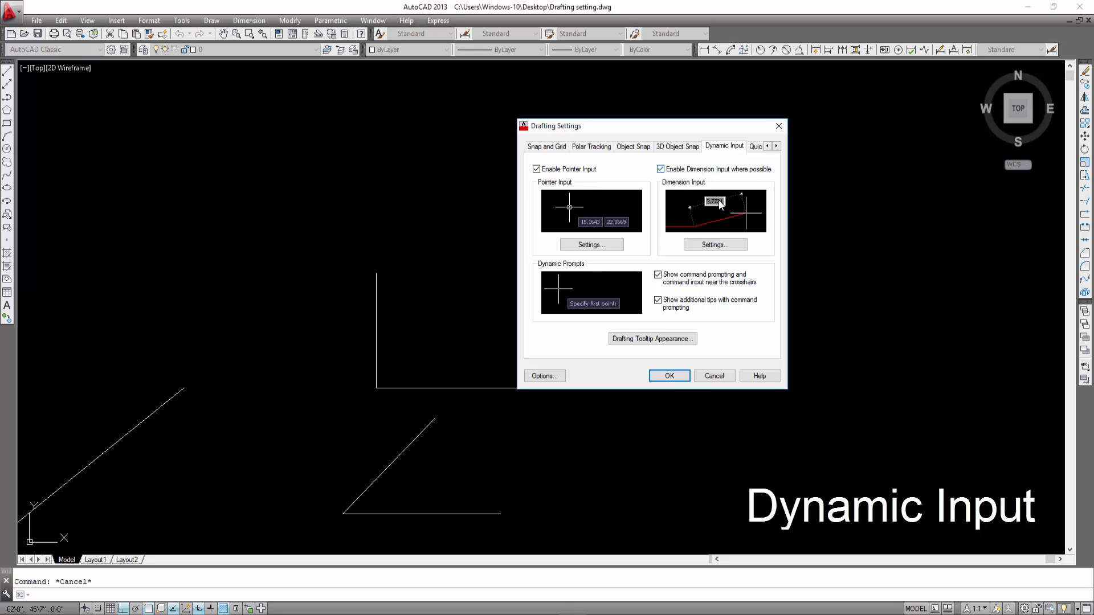
click(667, 376)
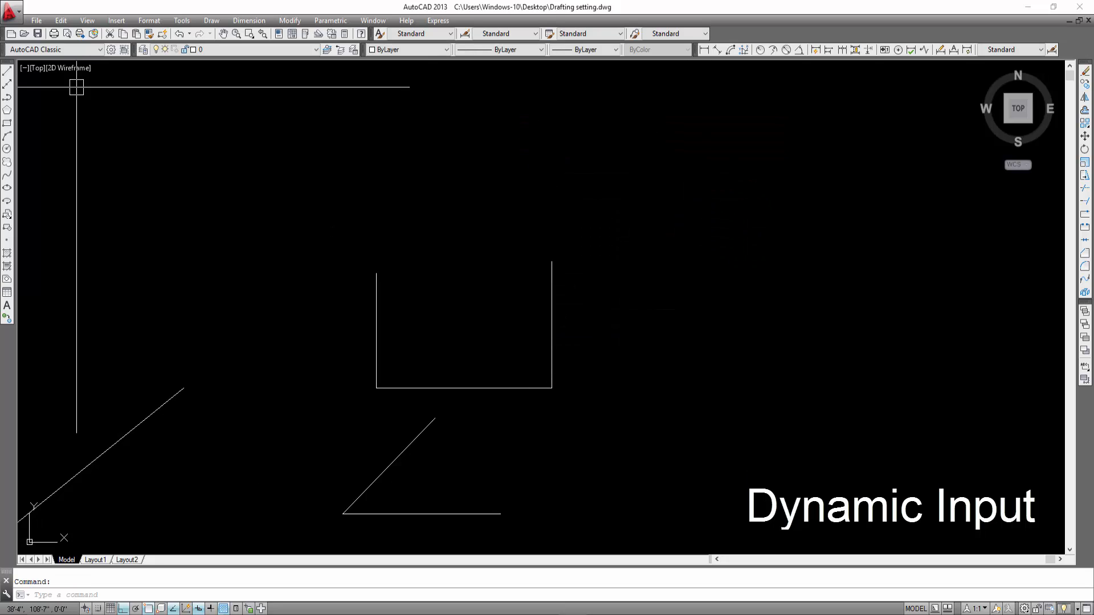
Step: With Ortho off, draw an open zigzag chain of six freehand angled line segments above and across the open U-shaped figure
click(7, 71)
click(507, 266)
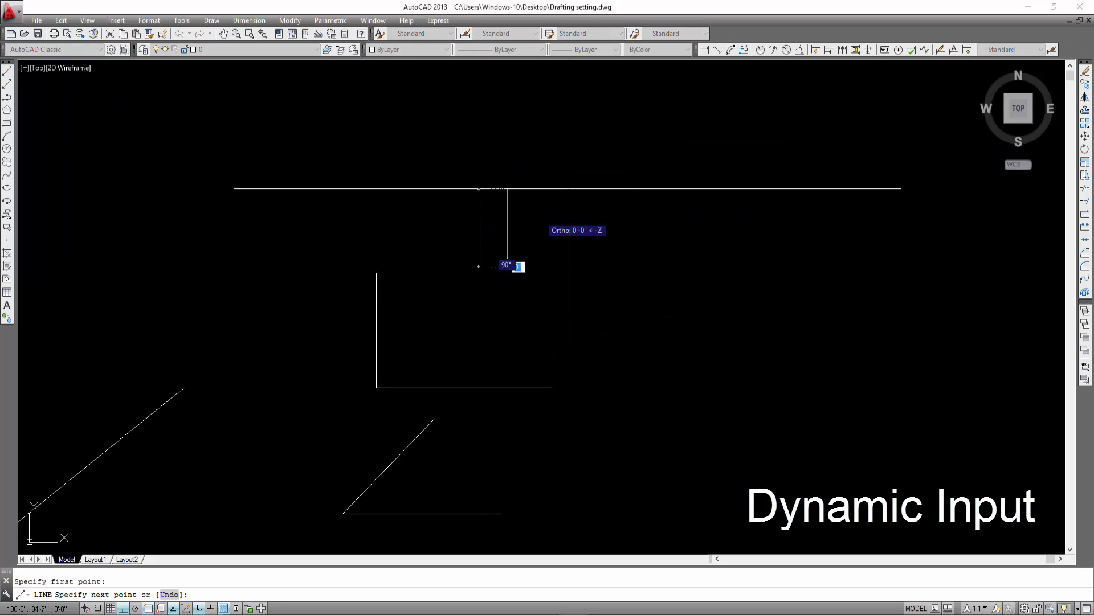
key(F8)
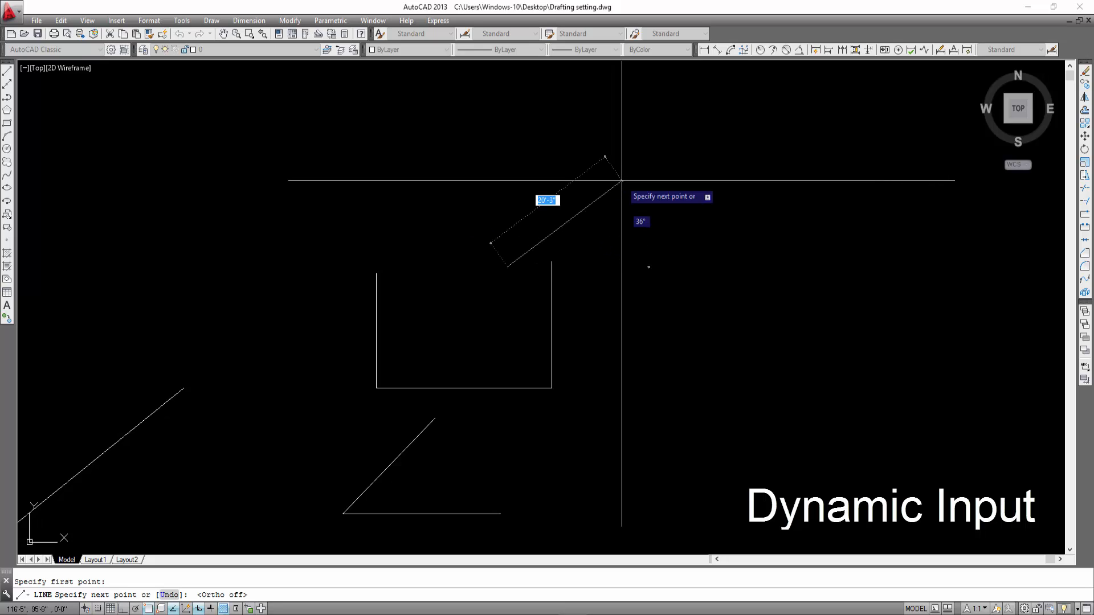
click(632, 182)
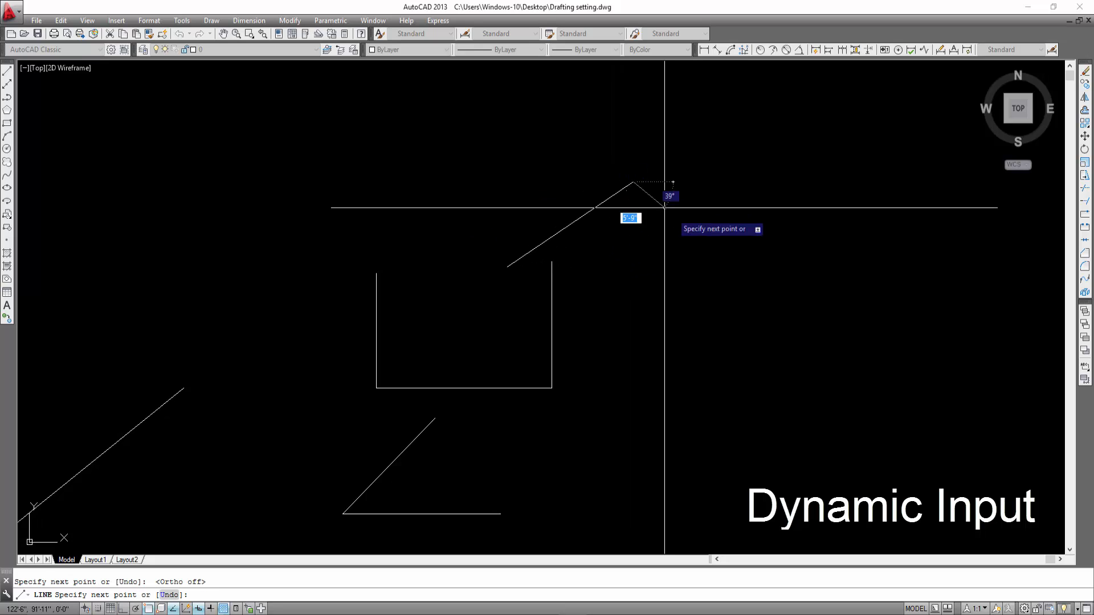
click(763, 287)
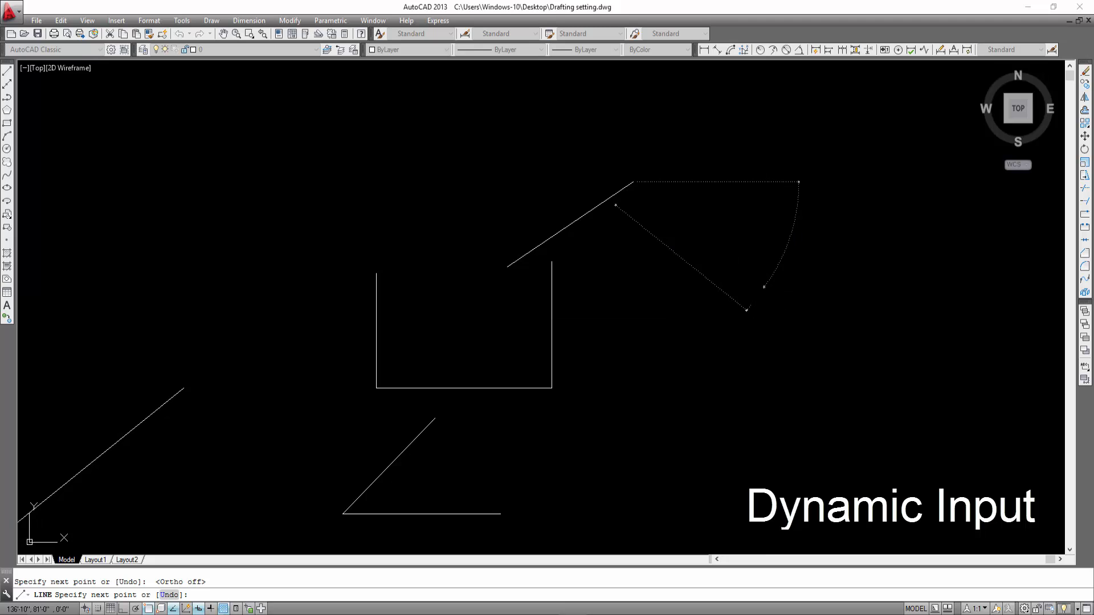
click(661, 412)
click(657, 420)
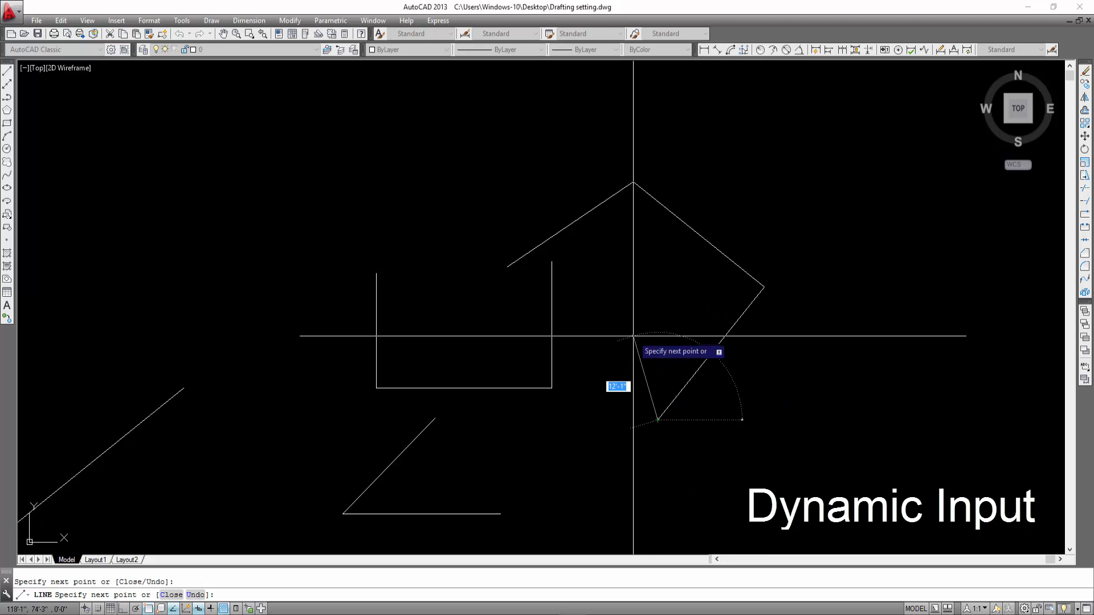
click(633, 335)
click(433, 302)
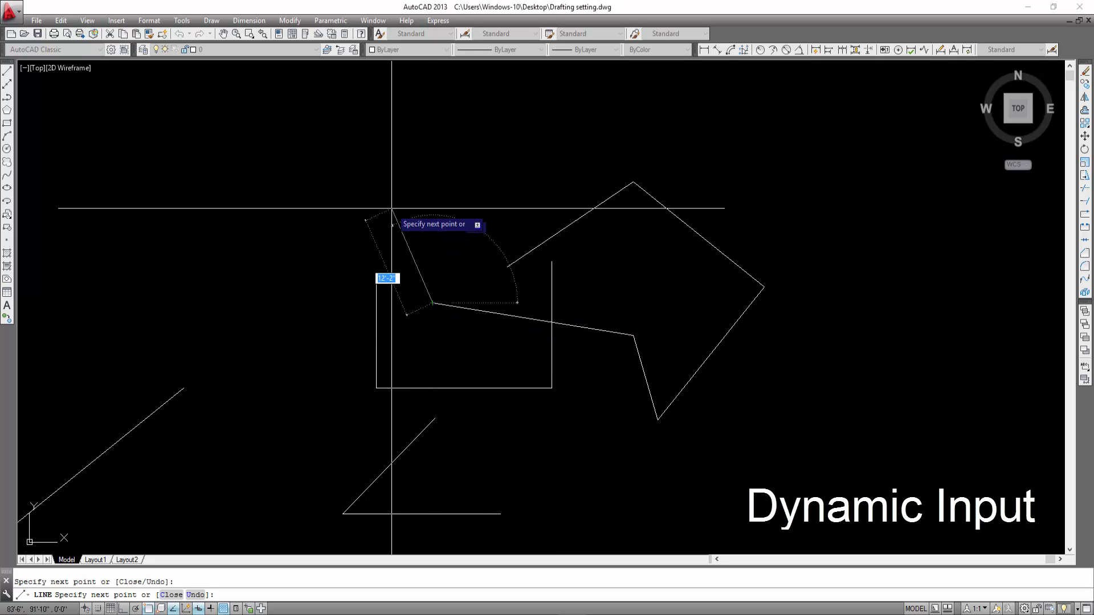
click(391, 208)
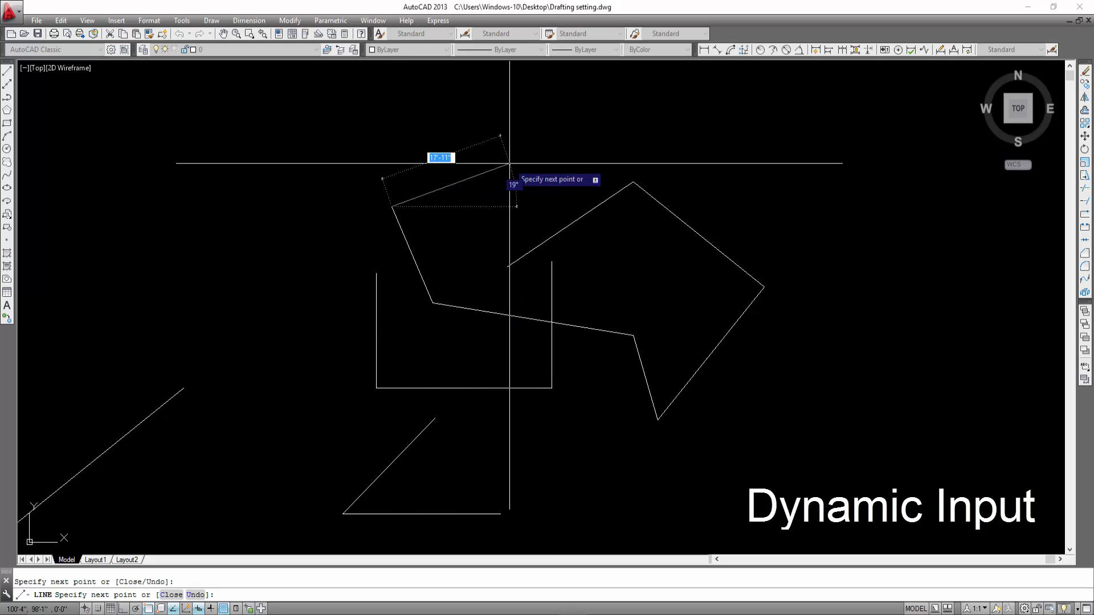
key(Escape)
scroll(712, 292, down, 4)
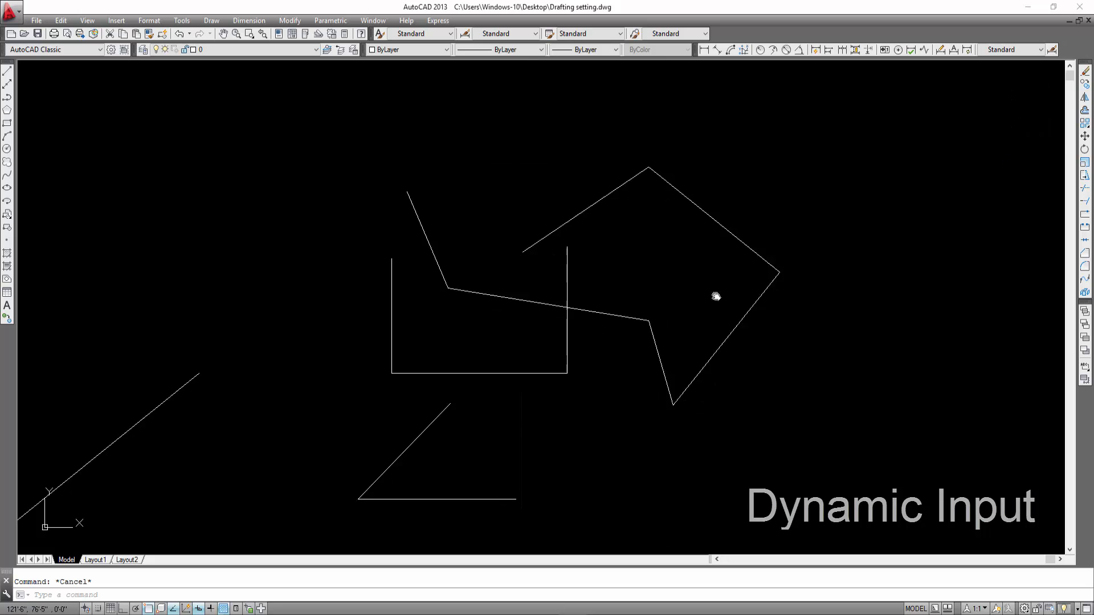
scroll(672, 400, up, 4)
scroll(672, 399, down, 3)
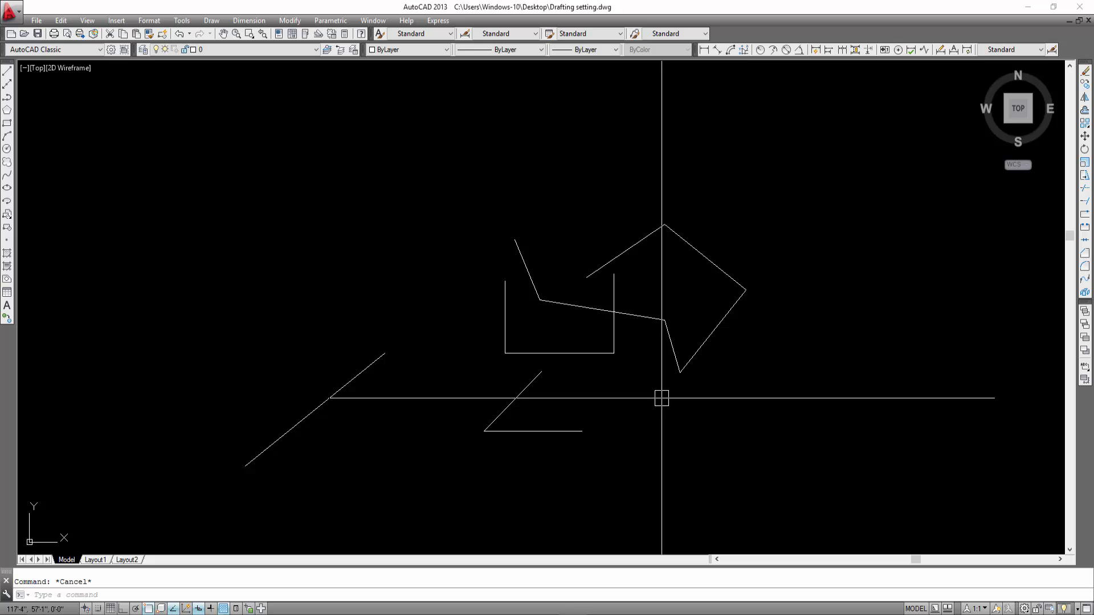
scroll(913, 351, up, 3)
scroll(733, 306, down, 4)
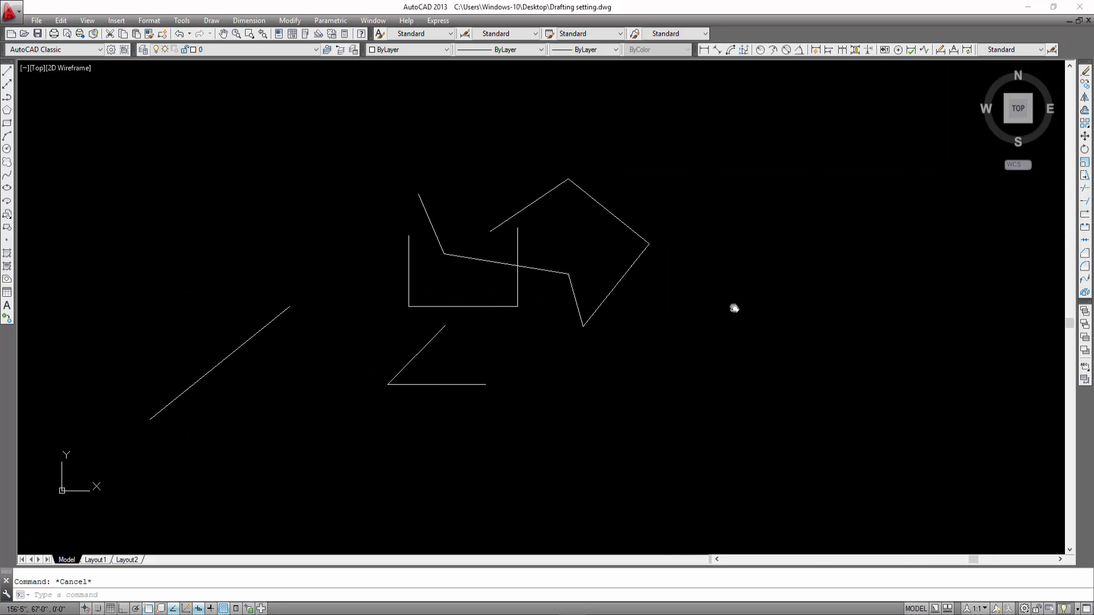